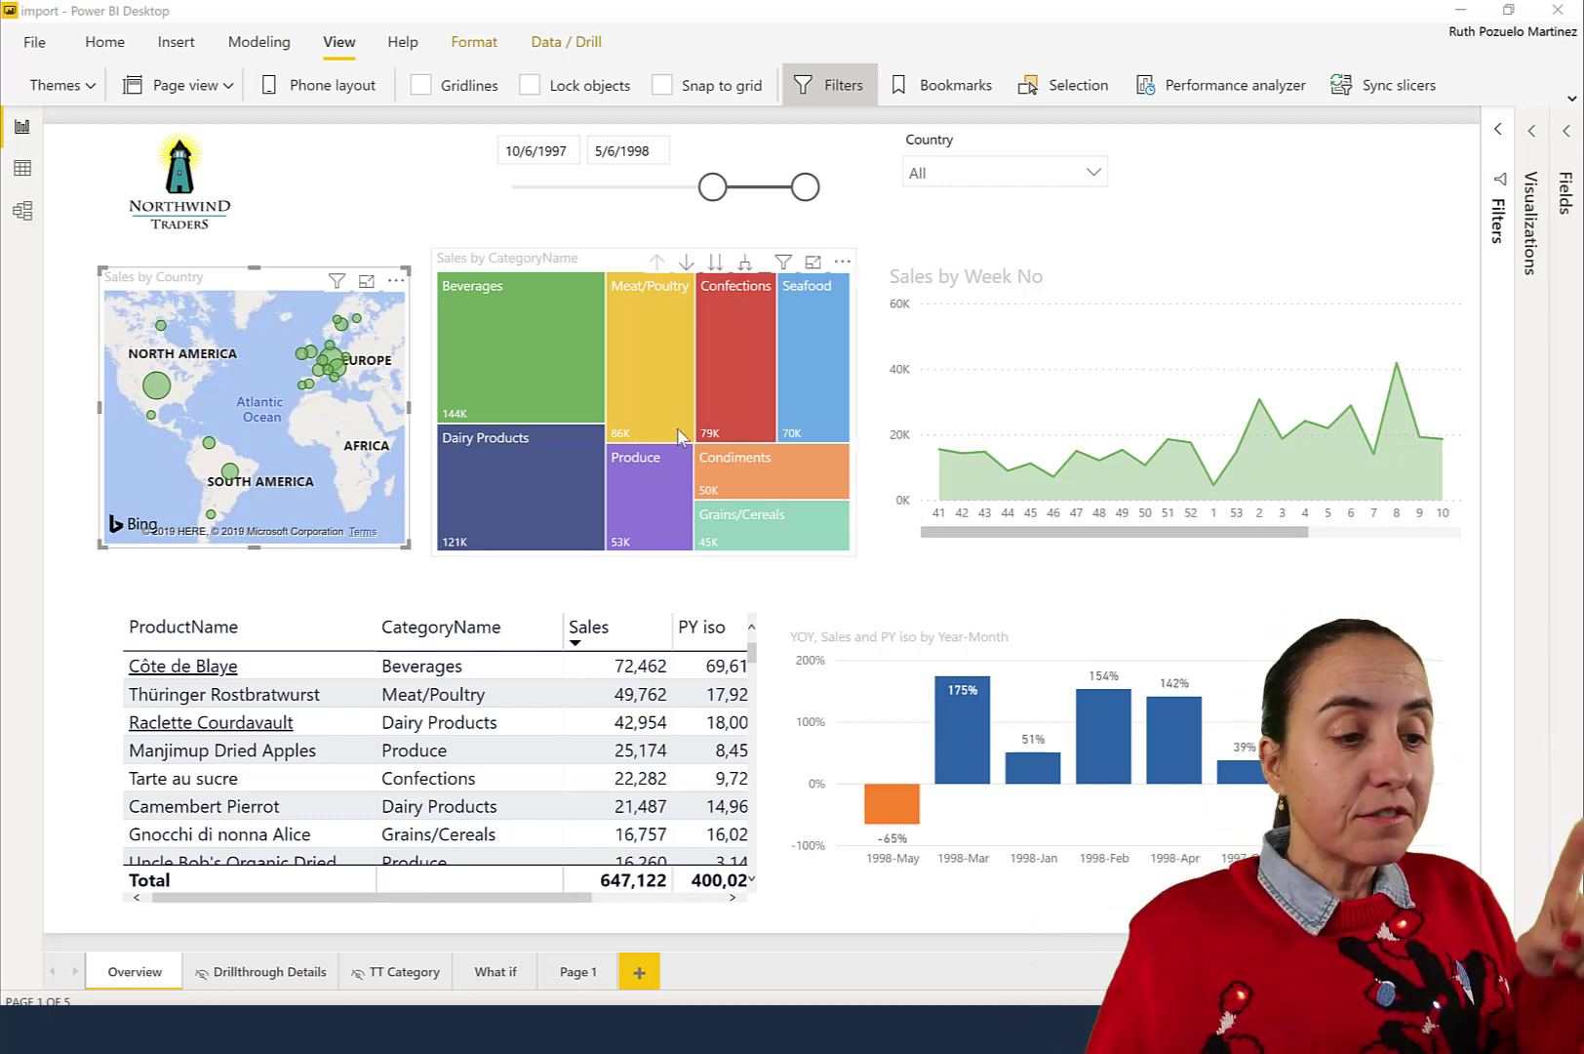
Review Theme.json in Notepad++, scrolling through its background, slicer and page colour blocks
{"action": "mouse_move", "coordinate": [680, 436]}
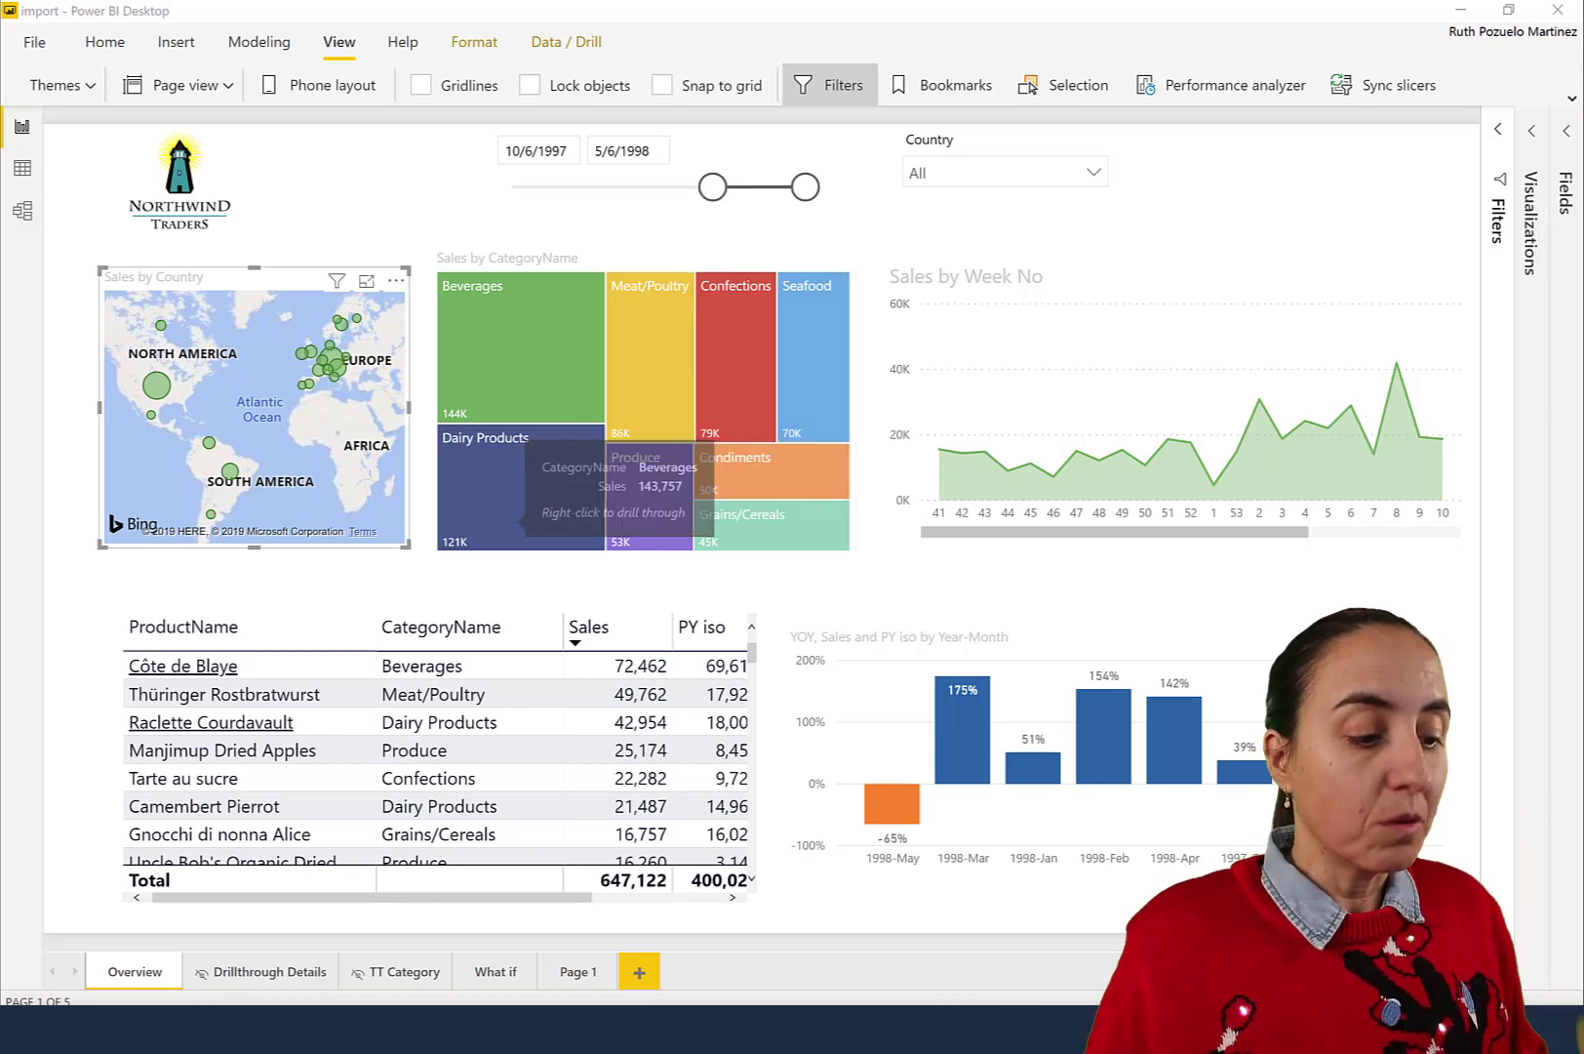
{"action": "key", "text": "alt+Tab"}
{"action": "scroll", "coordinate": [774, 646], "scroll_direction": "down", "scroll_amount": 13}
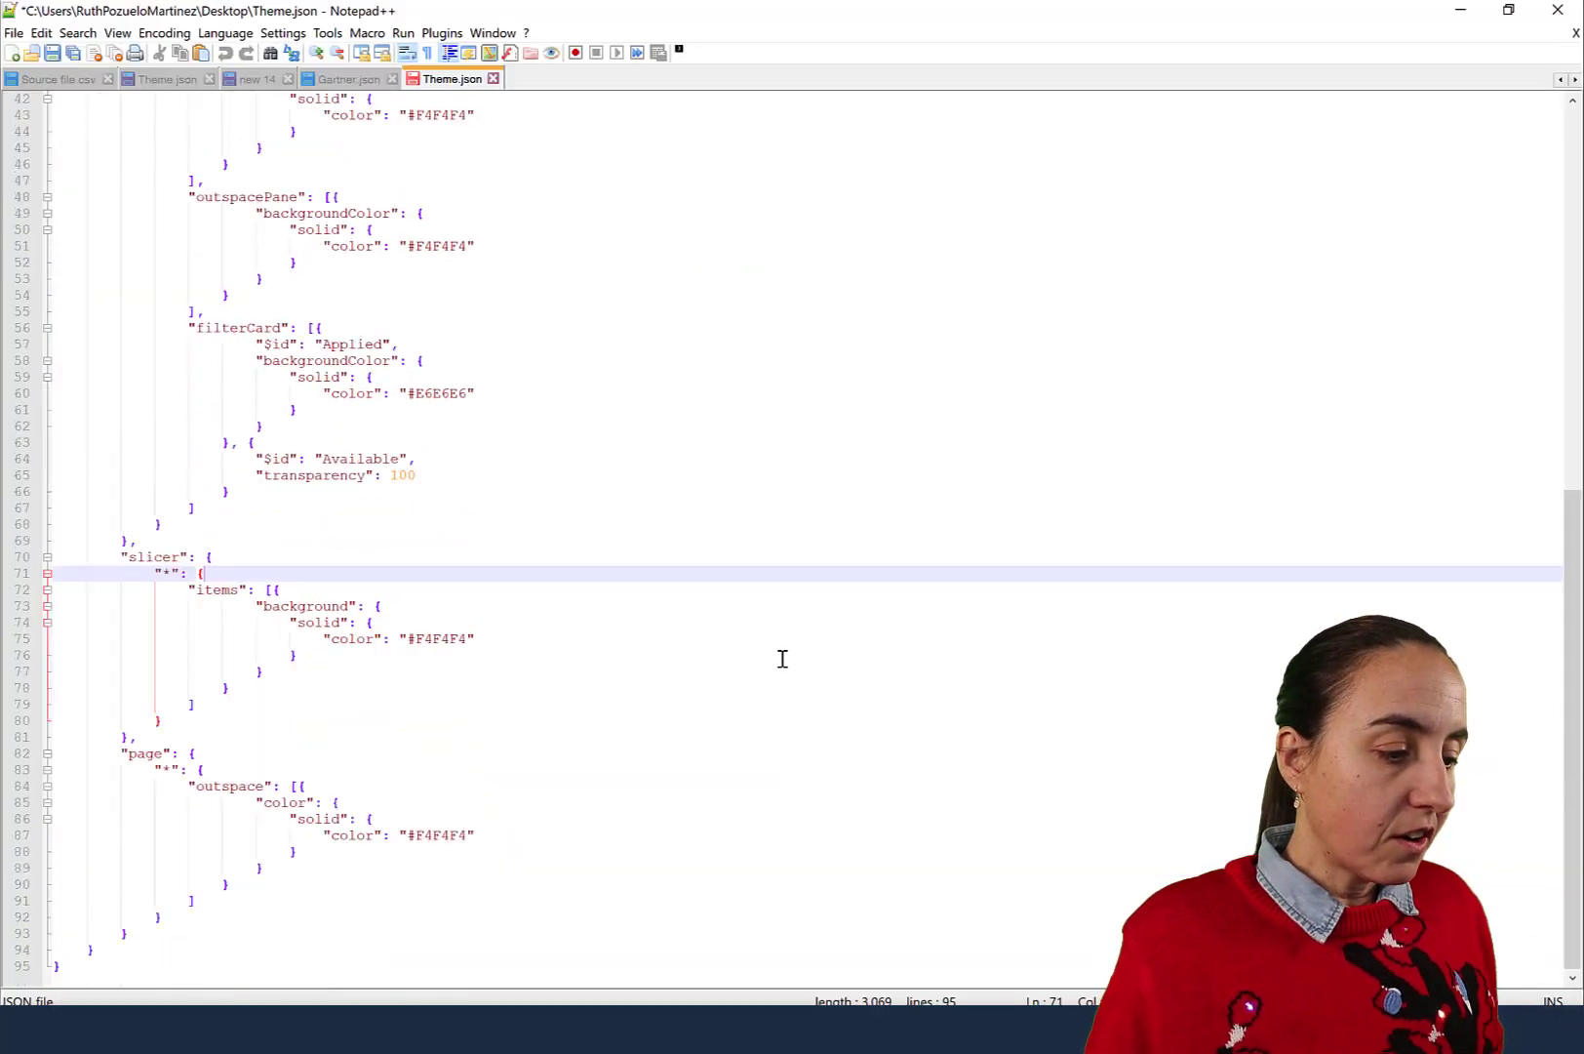
{"action": "scroll", "coordinate": [796, 695], "scroll_direction": "up", "scroll_amount": 8}
{"action": "scroll", "coordinate": [796, 695], "scroll_direction": "up", "scroll_amount": 6}
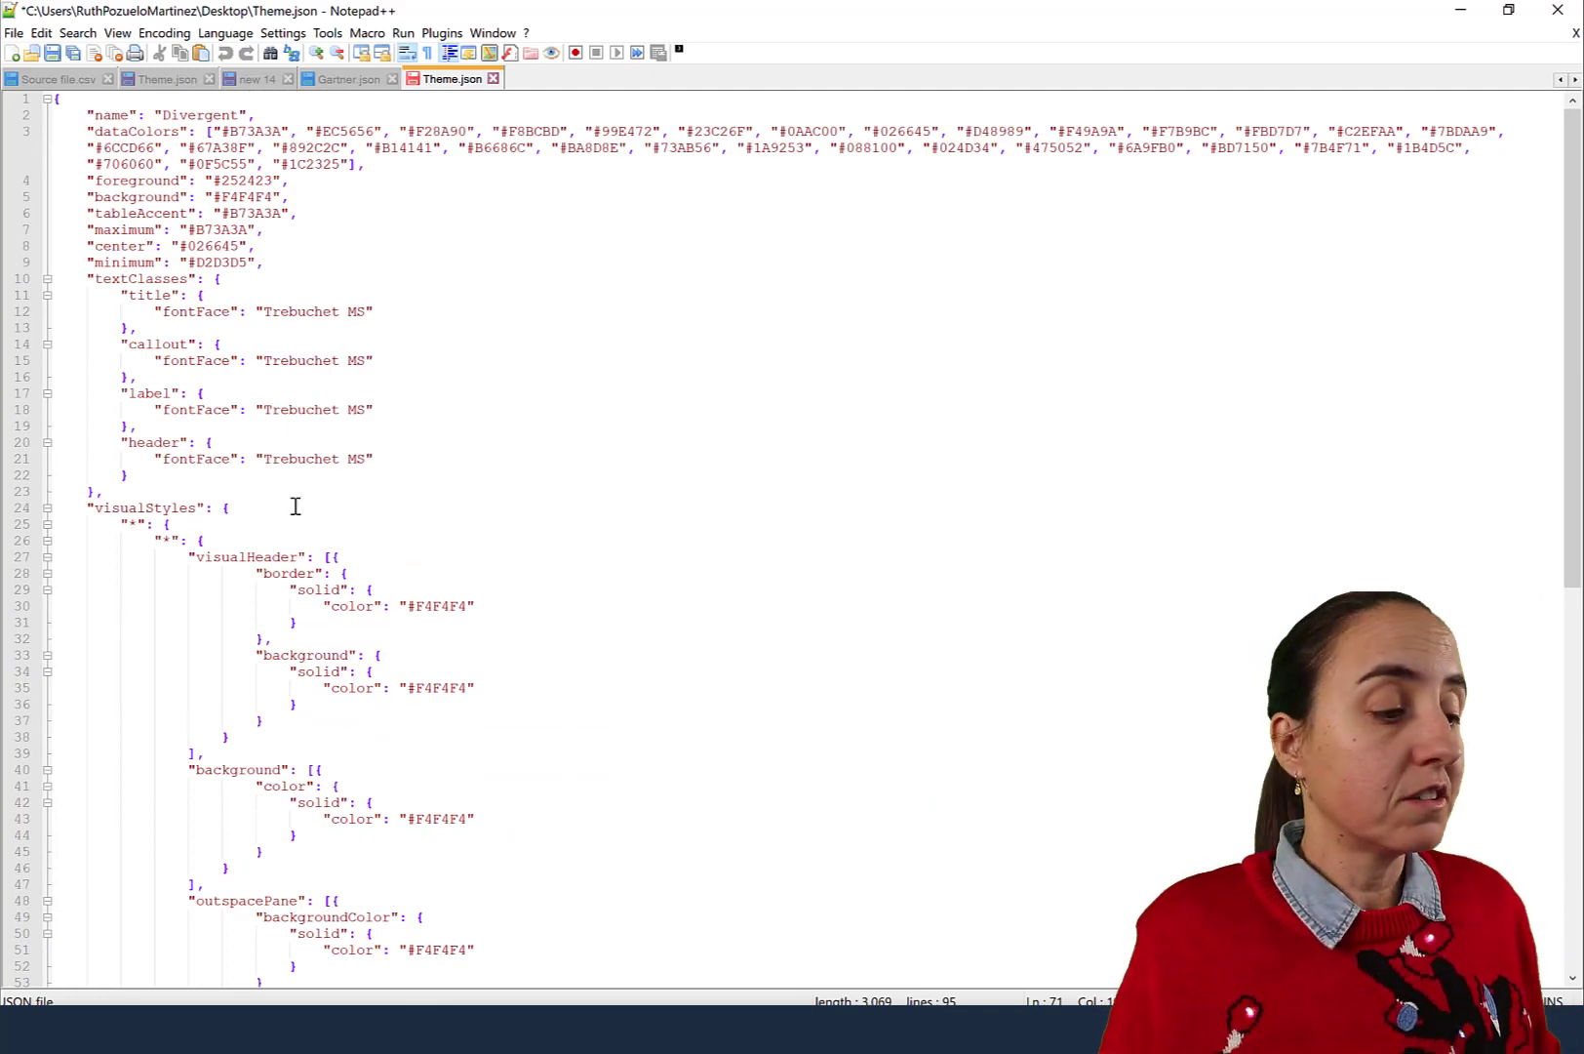
{"action": "scroll", "coordinate": [152, 497], "scroll_direction": "down", "scroll_amount": 9}
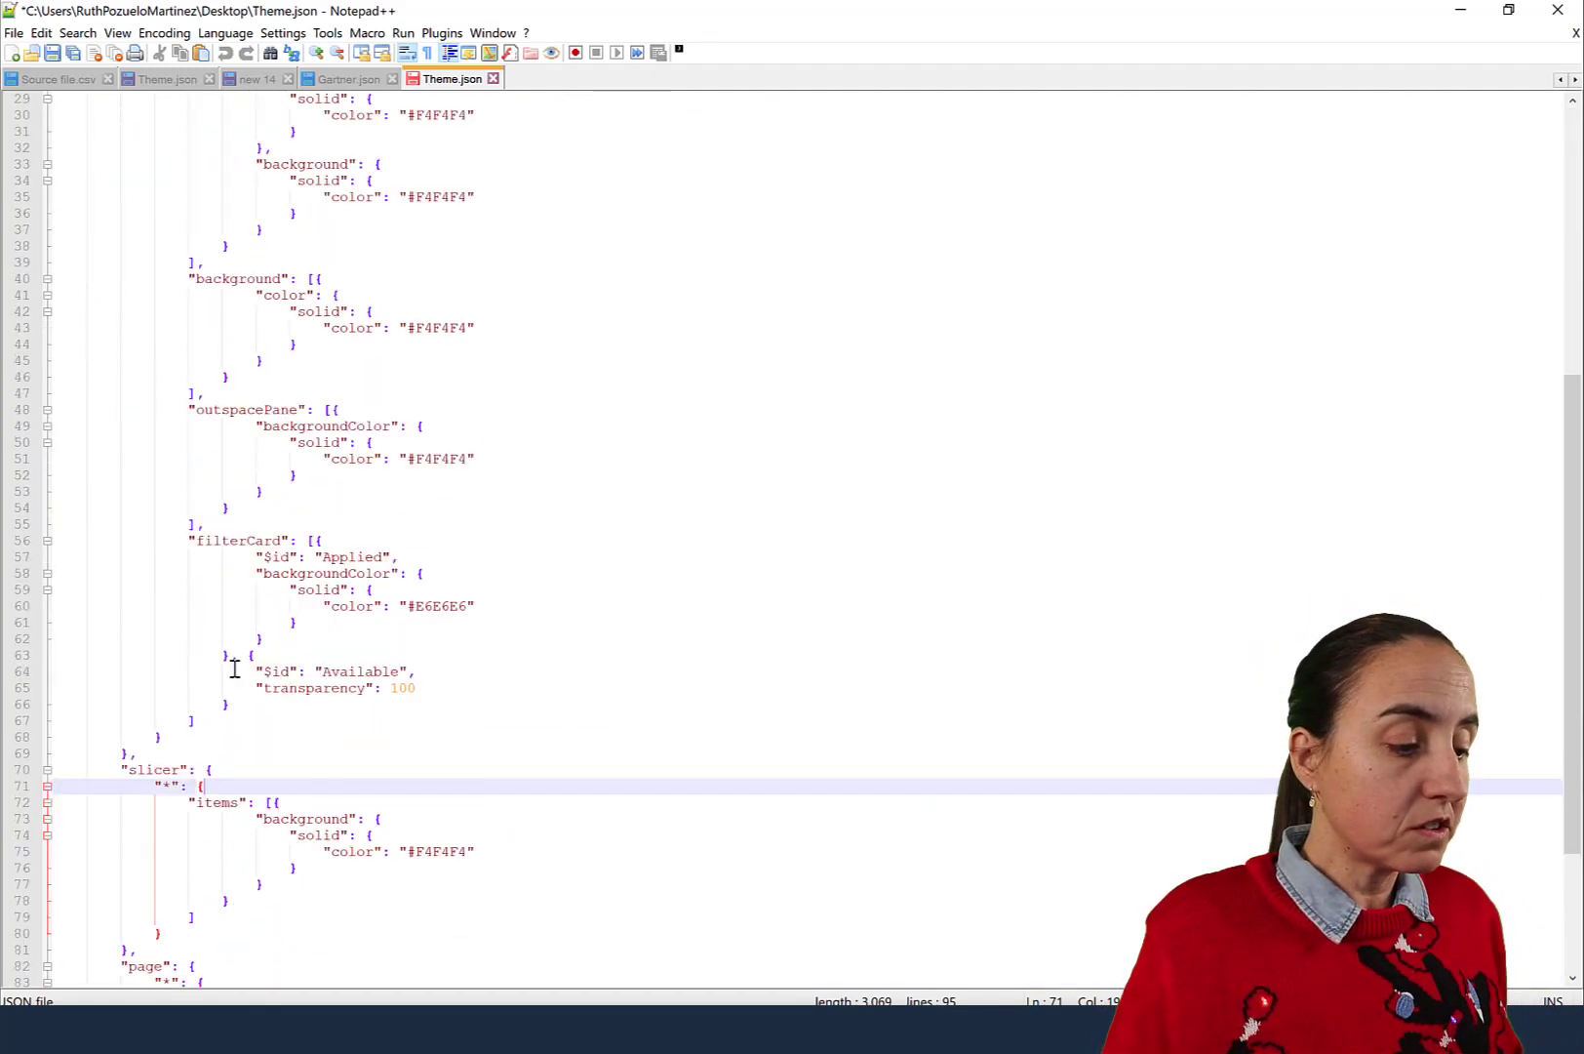
{"action": "scroll", "coordinate": [175, 780], "scroll_direction": "down", "scroll_amount": 3}
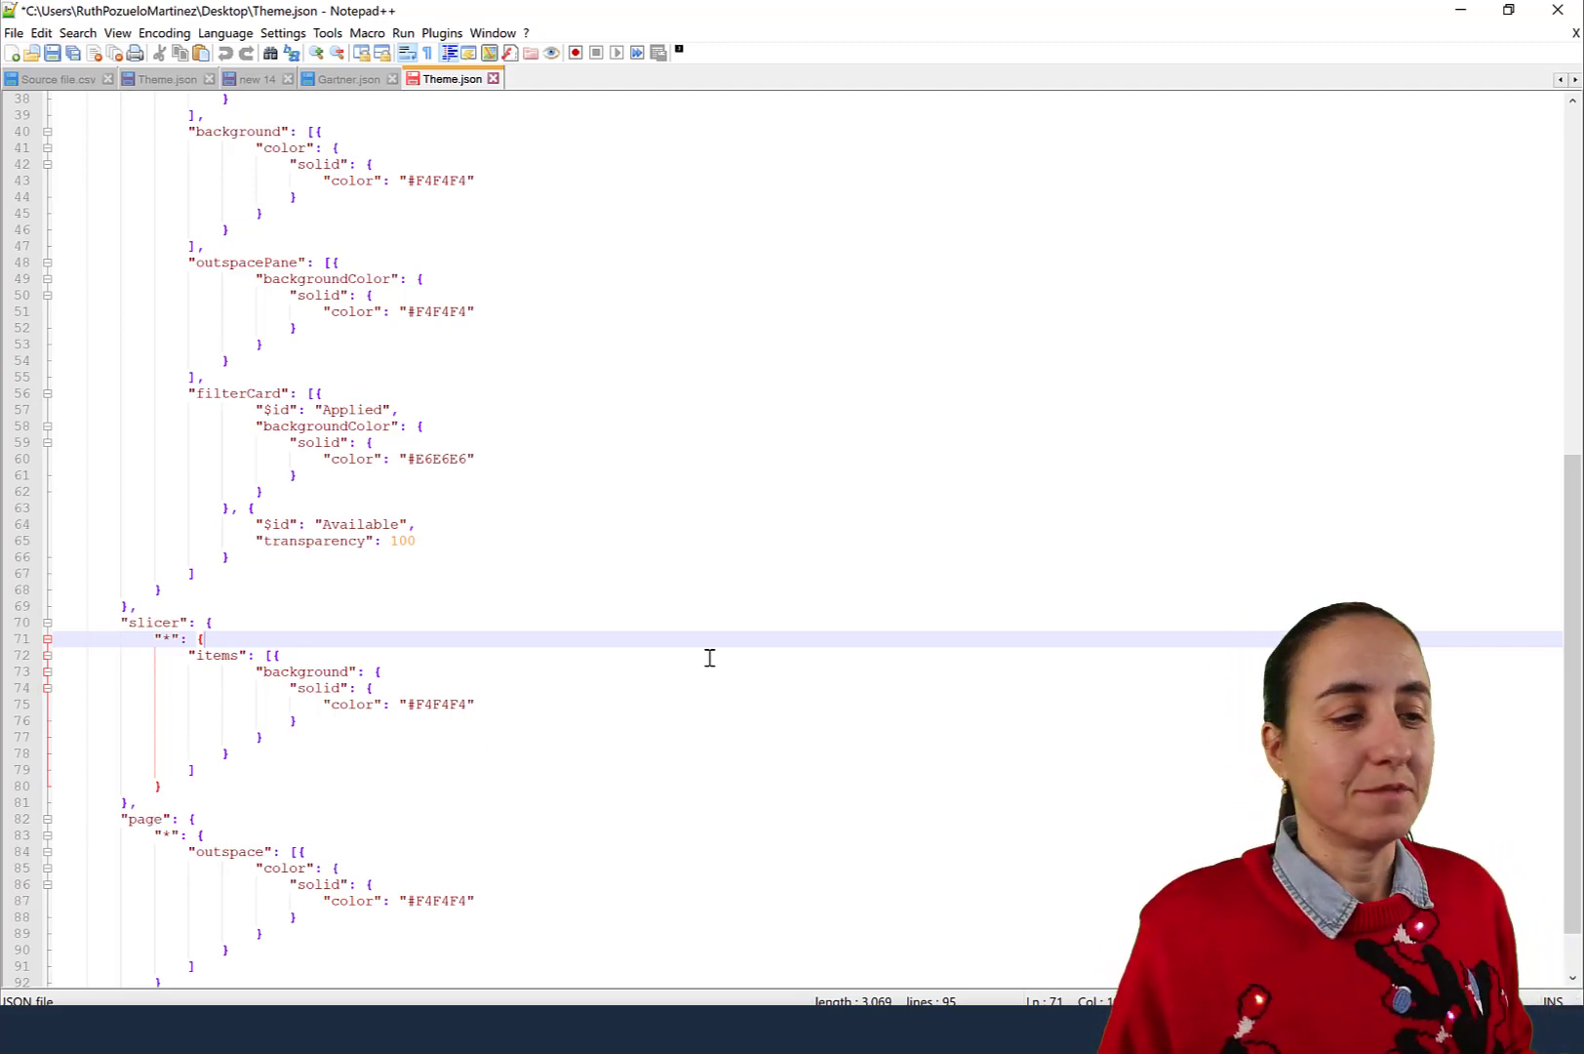
{"action": "left_click", "coordinate": [1459, 10]}
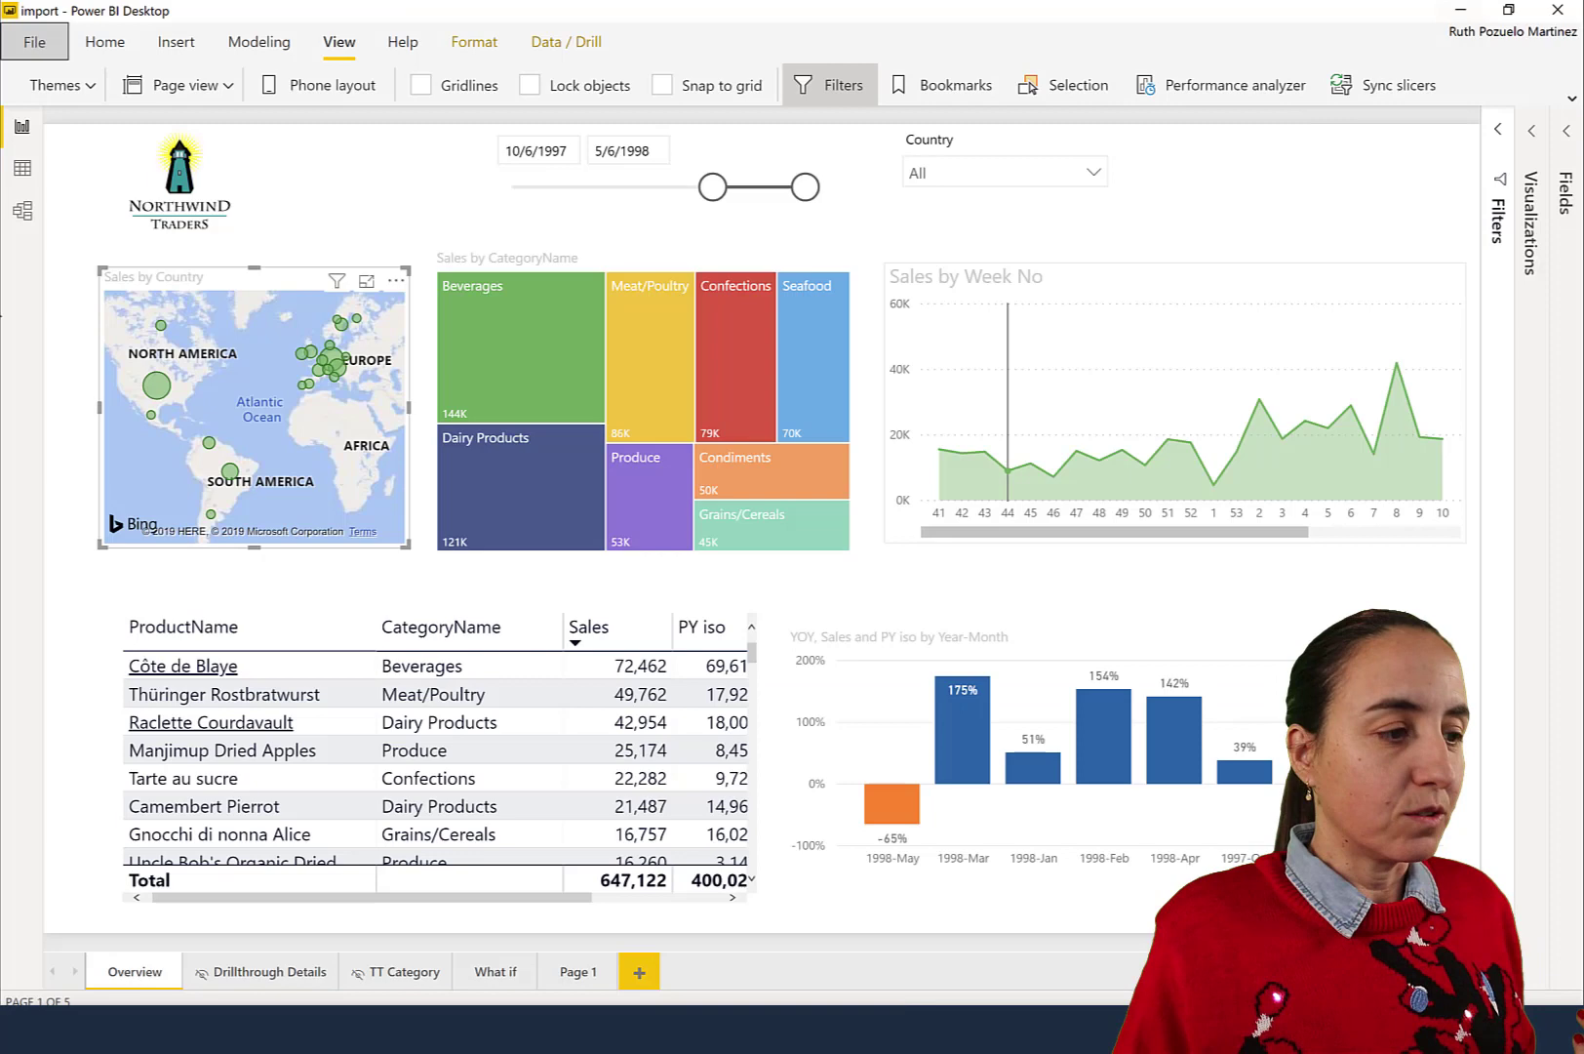
{"action": "left_click", "coordinate": [44, 49]}
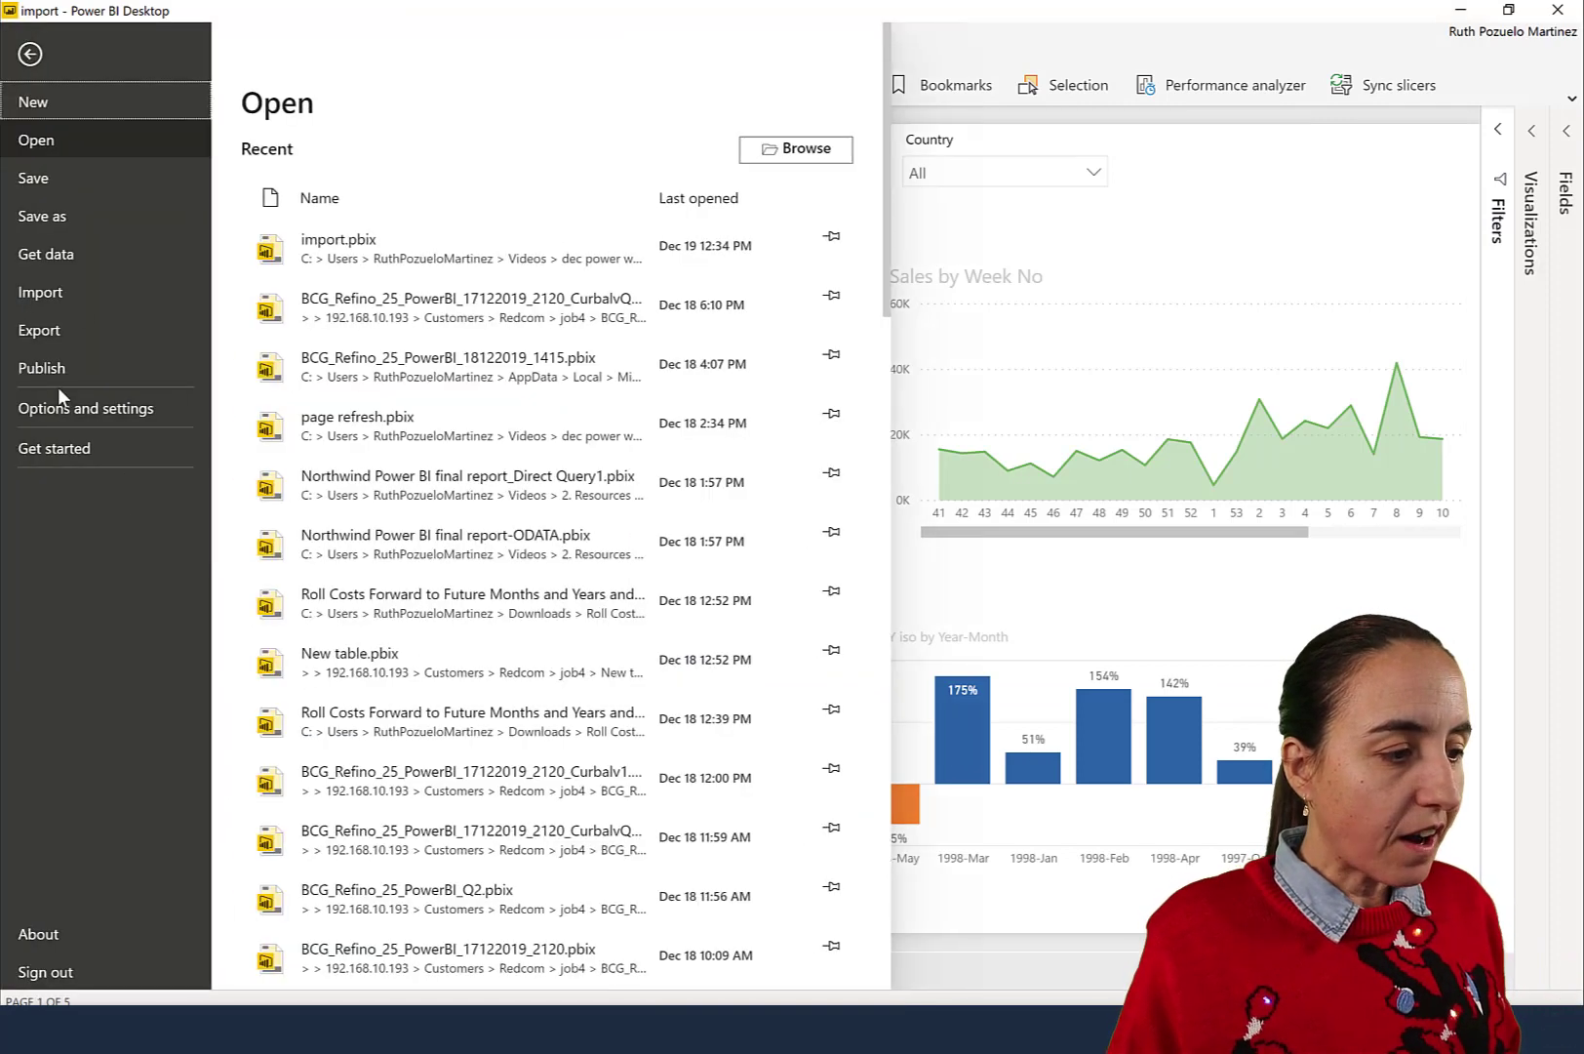
{"action": "left_click", "coordinate": [71, 404]}
{"action": "left_click", "coordinate": [382, 167]}
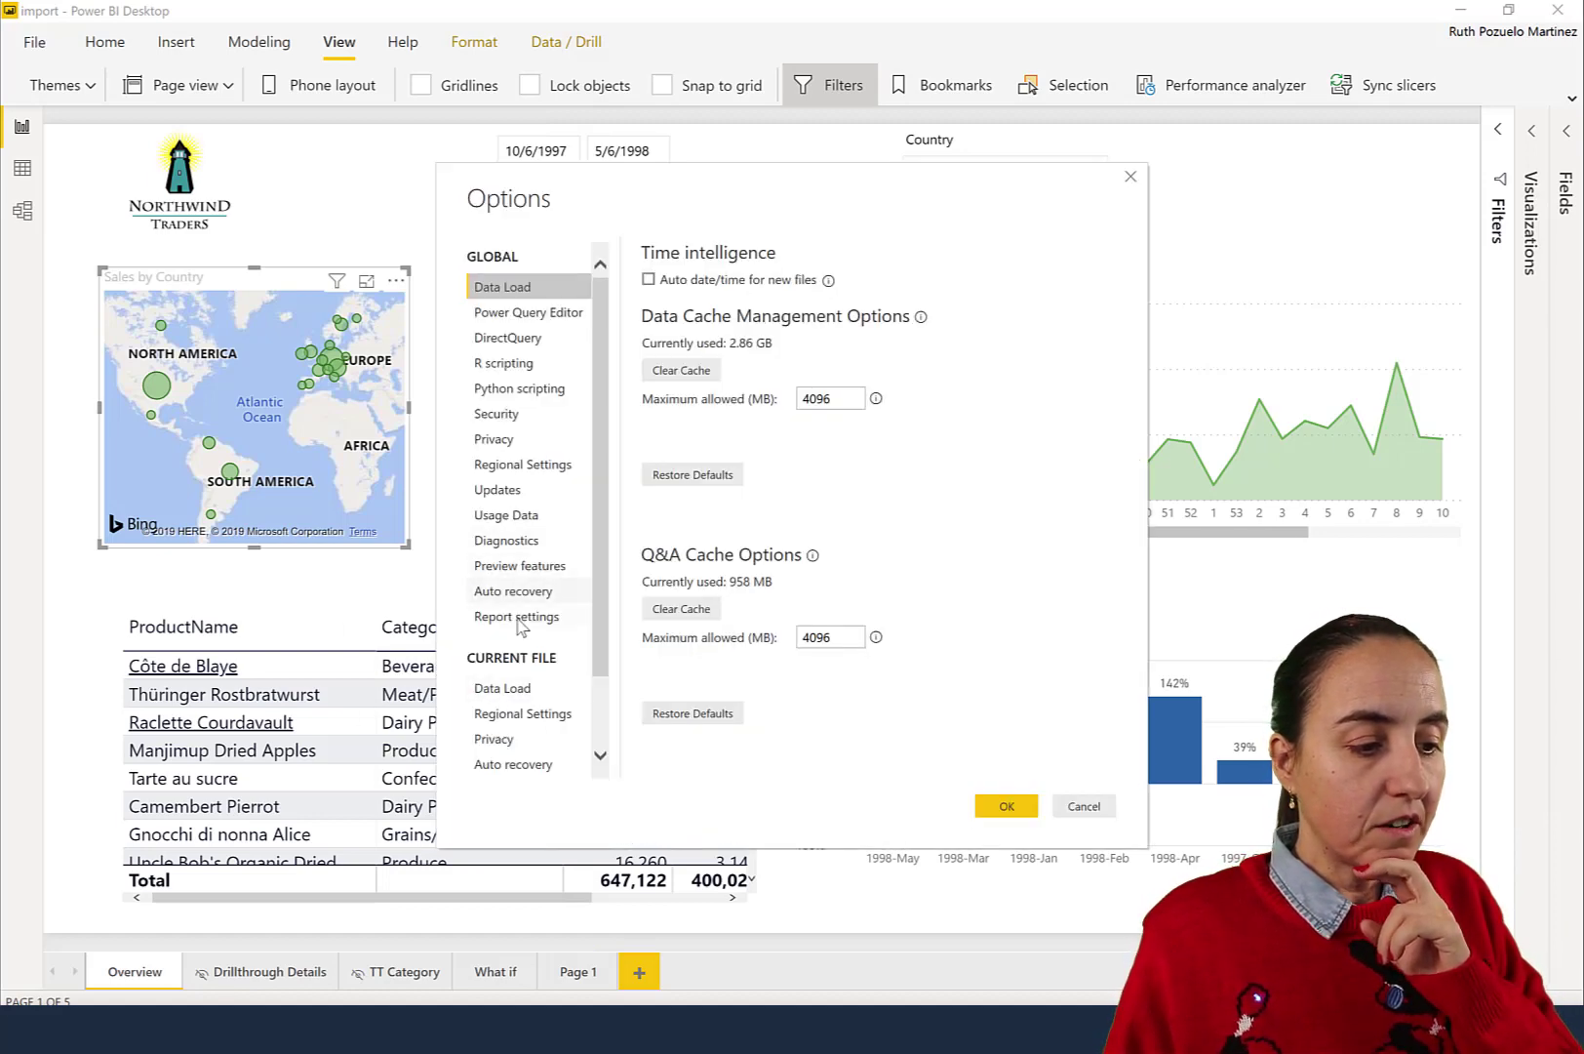
{"action": "left_click", "coordinate": [561, 615]}
{"action": "left_click", "coordinate": [535, 565]}
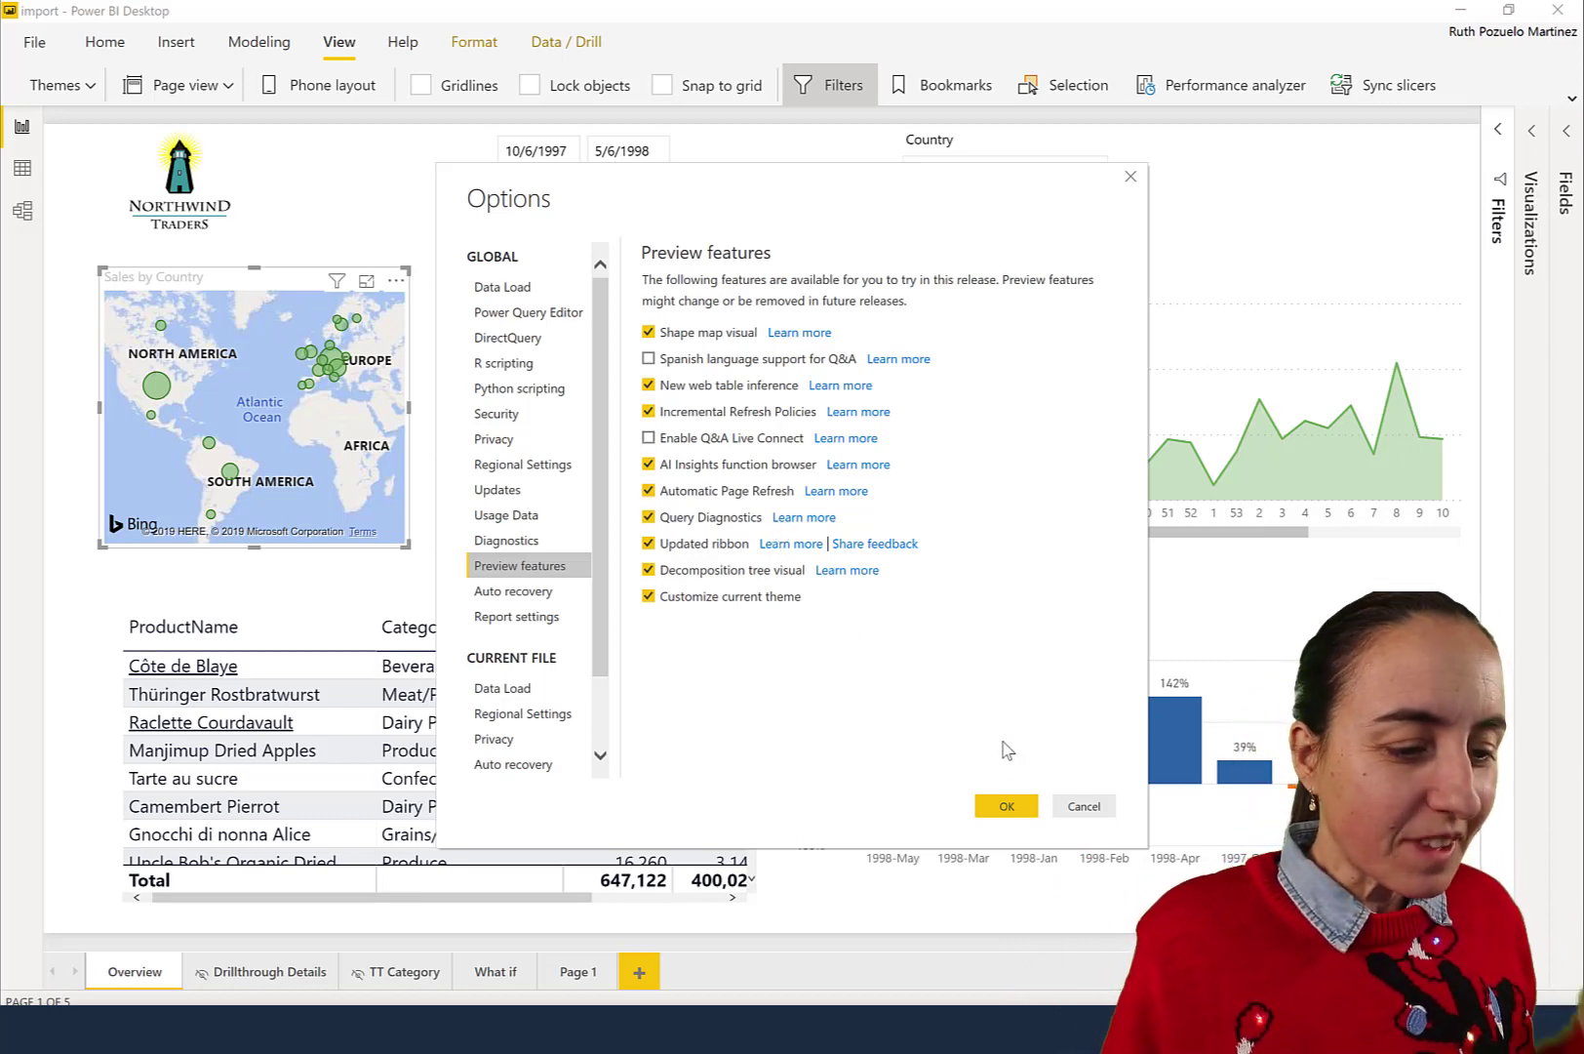
{"action": "left_click", "coordinate": [1097, 807]}
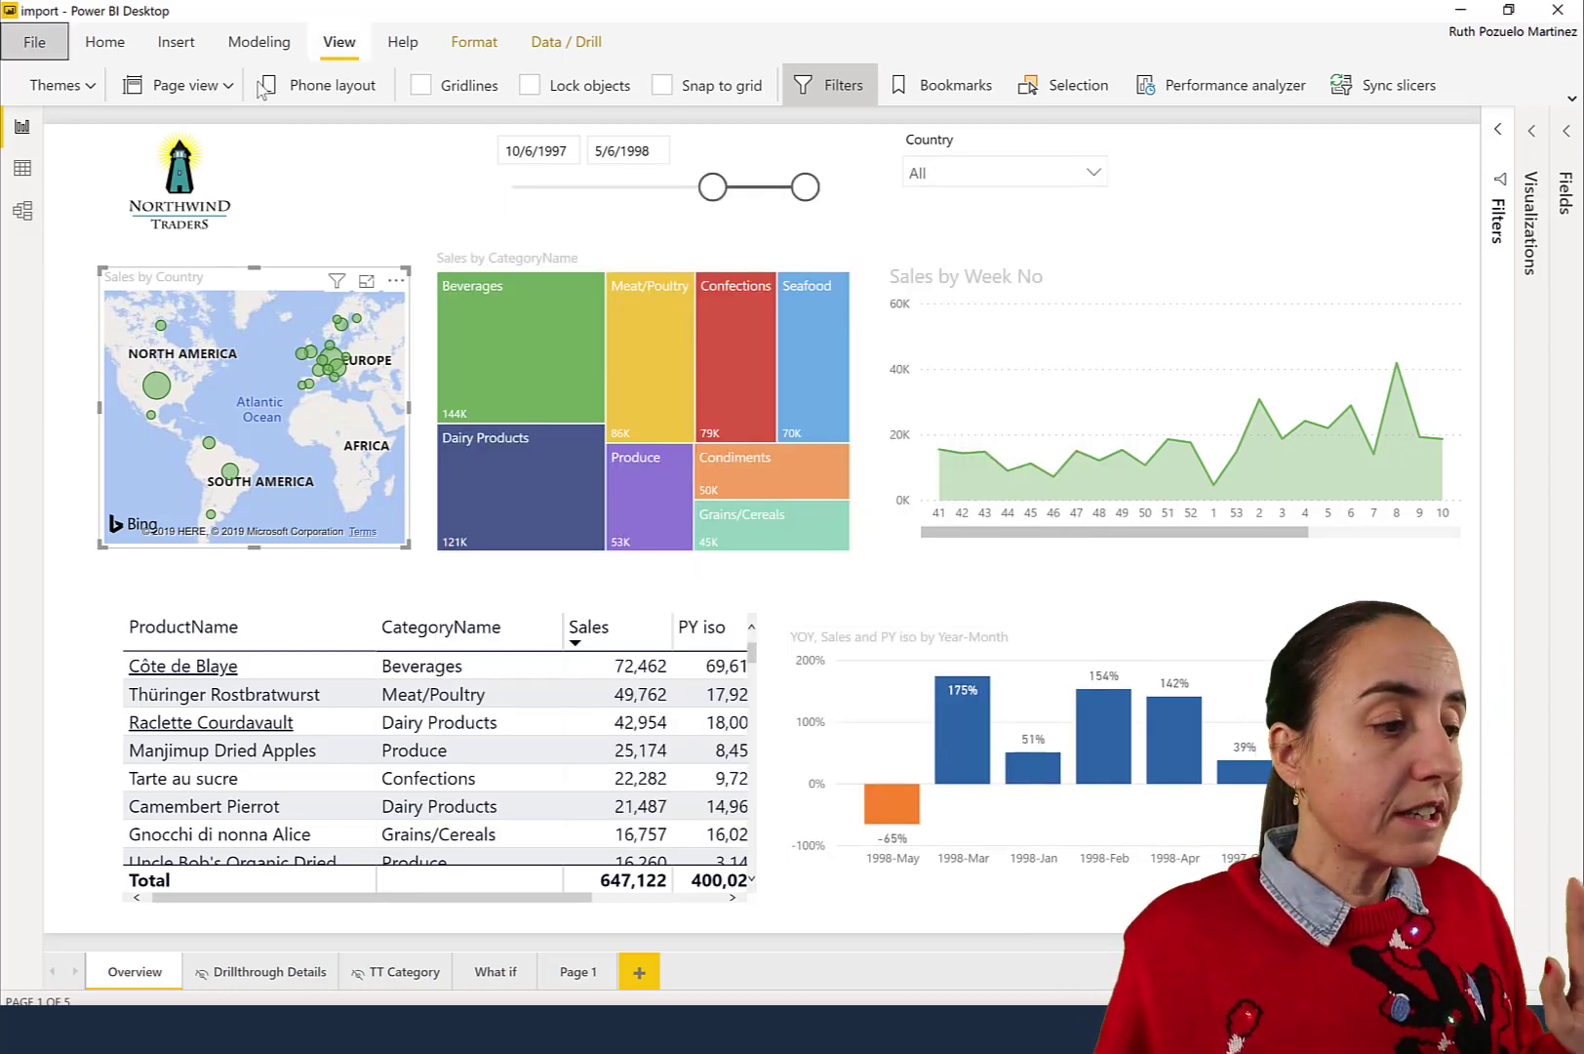
Launch the 'How to create a theme' documentation from the Themes gallery
{"action": "left_click", "coordinate": [86, 94]}
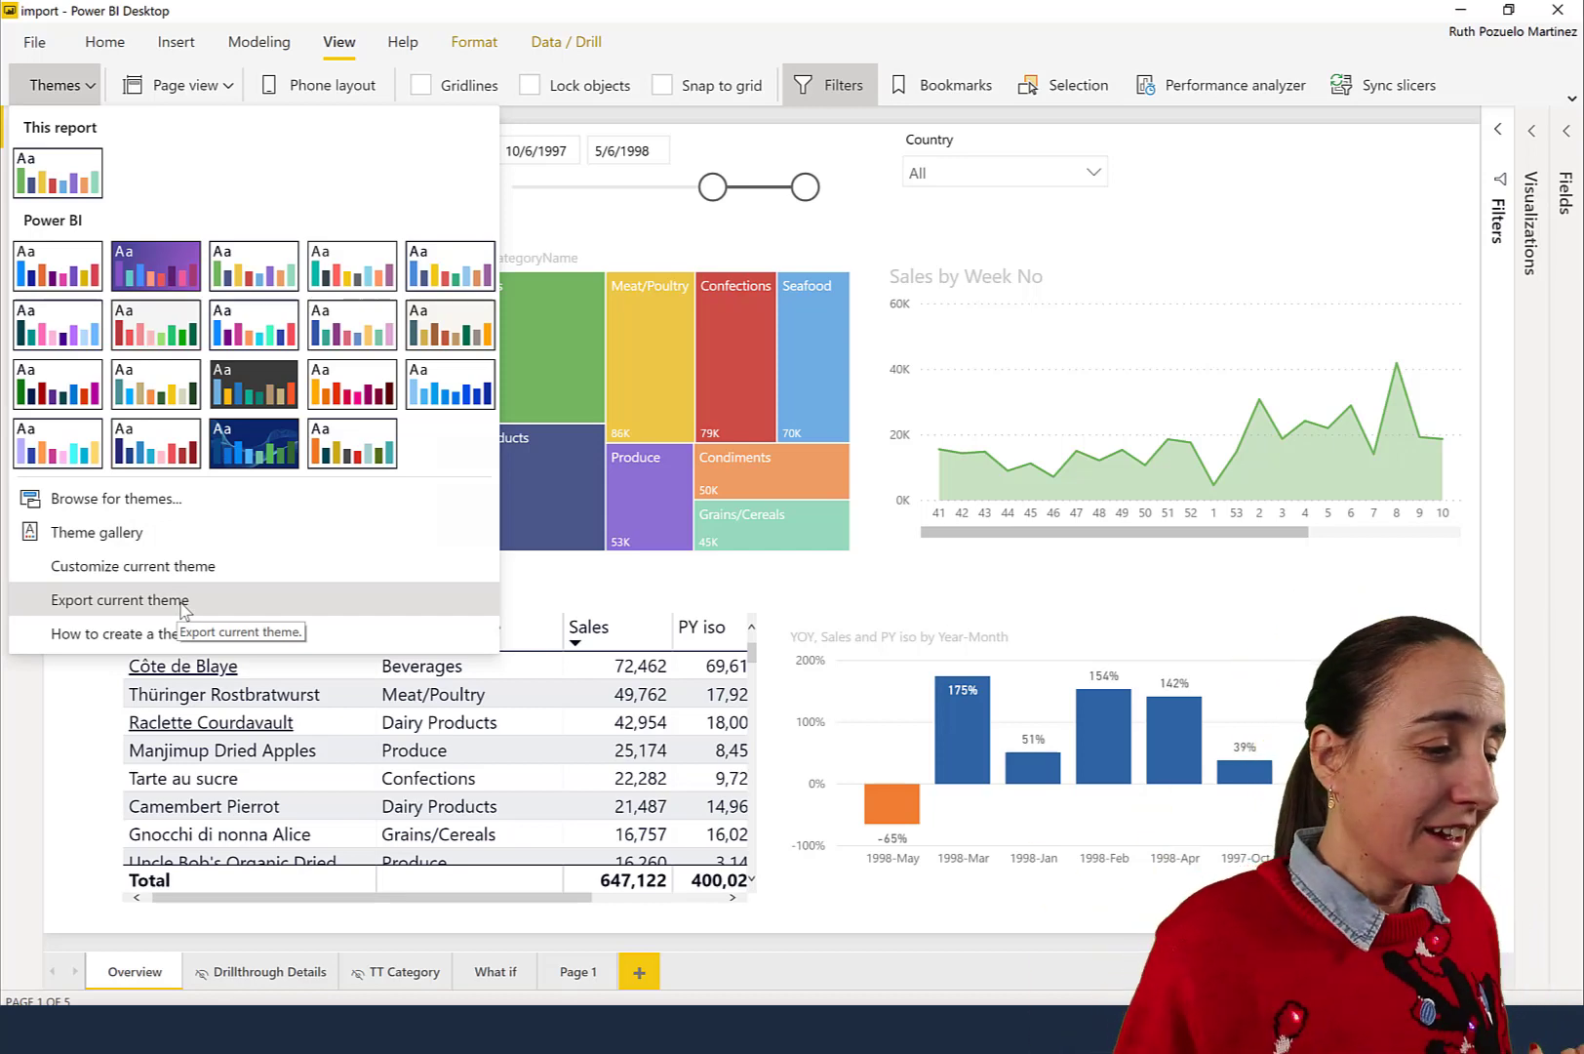
{"action": "left_click", "coordinate": [325, 640]}
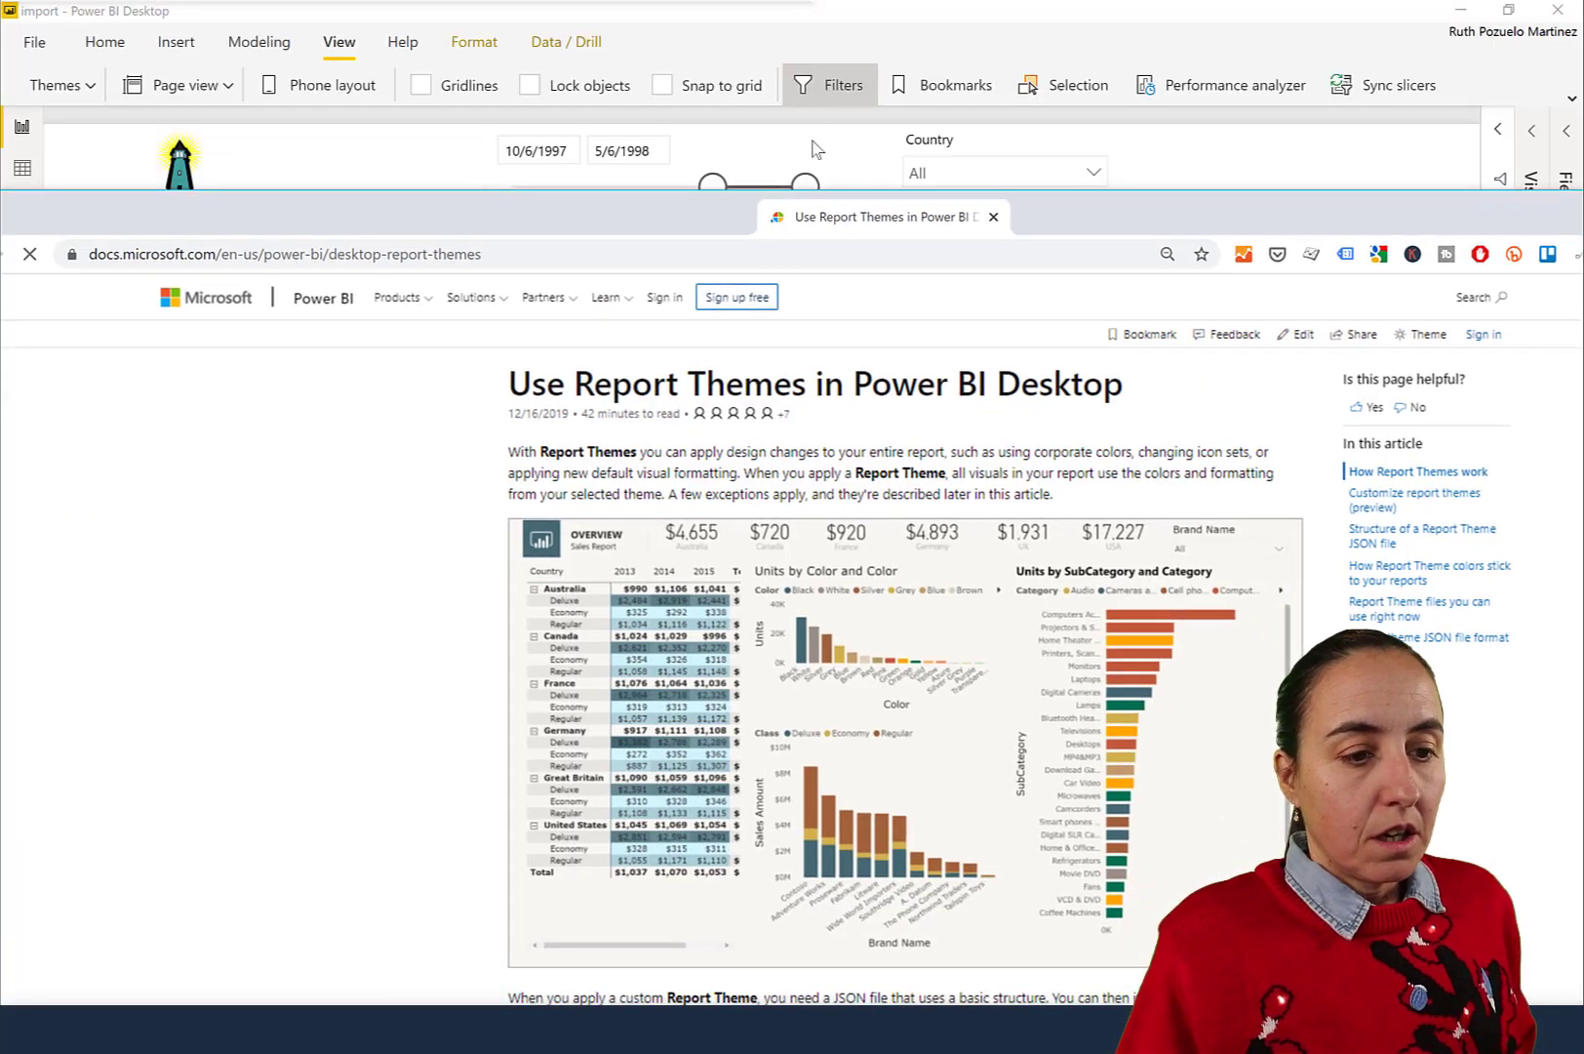
Maximize Chrome and read the report themes article down to the JSON file format section
{"action": "left_click_drag", "start_coordinate": [1180, 218], "coordinate": [902, 218]}
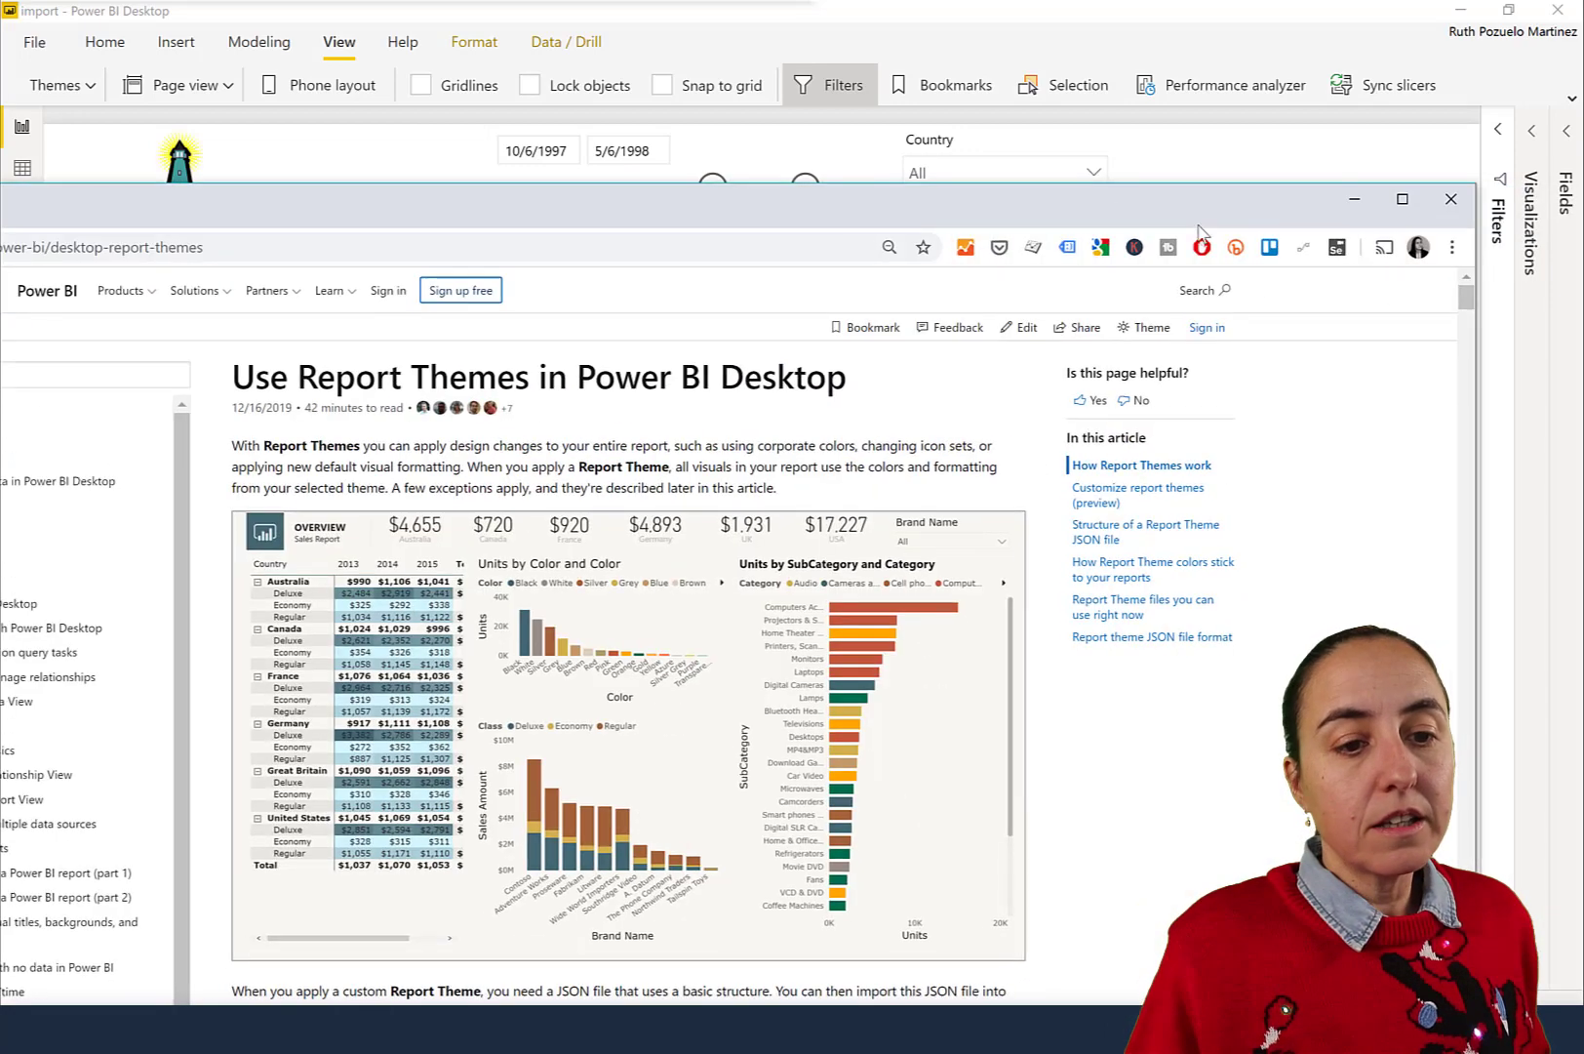
{"action": "left_click", "coordinate": [1396, 202]}
{"action": "scroll", "coordinate": [1109, 582], "scroll_direction": "down", "scroll_amount": 20}
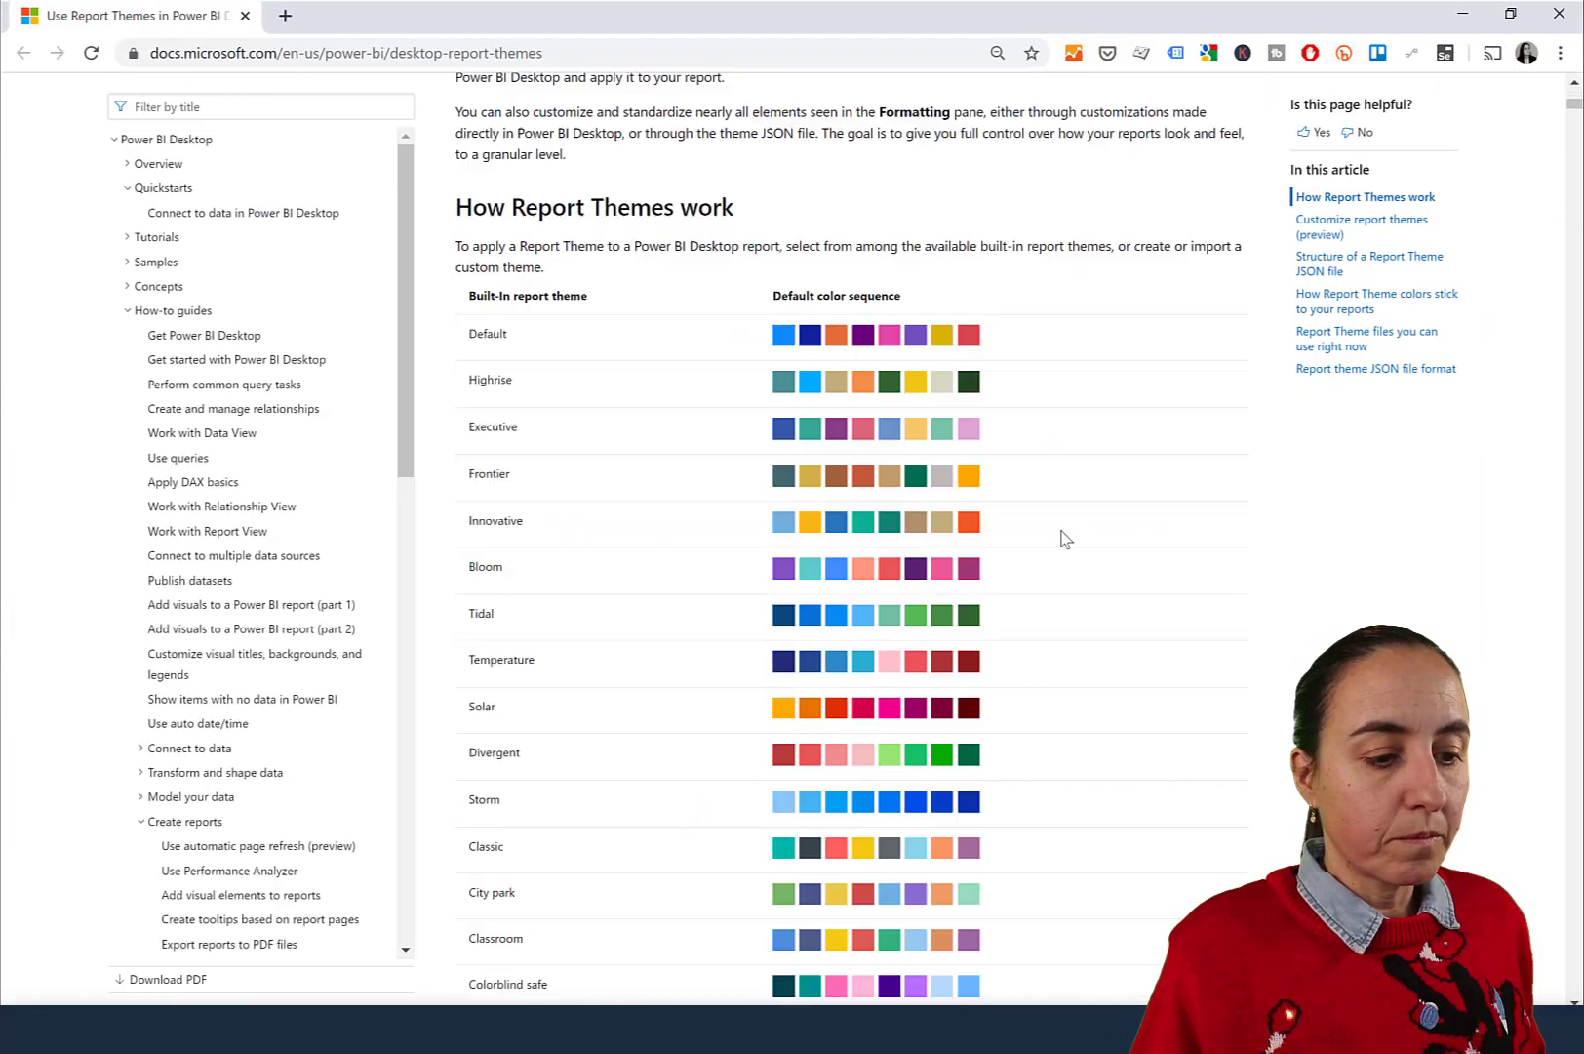
{"action": "scroll", "coordinate": [958, 557], "scroll_direction": "down", "scroll_amount": 20}
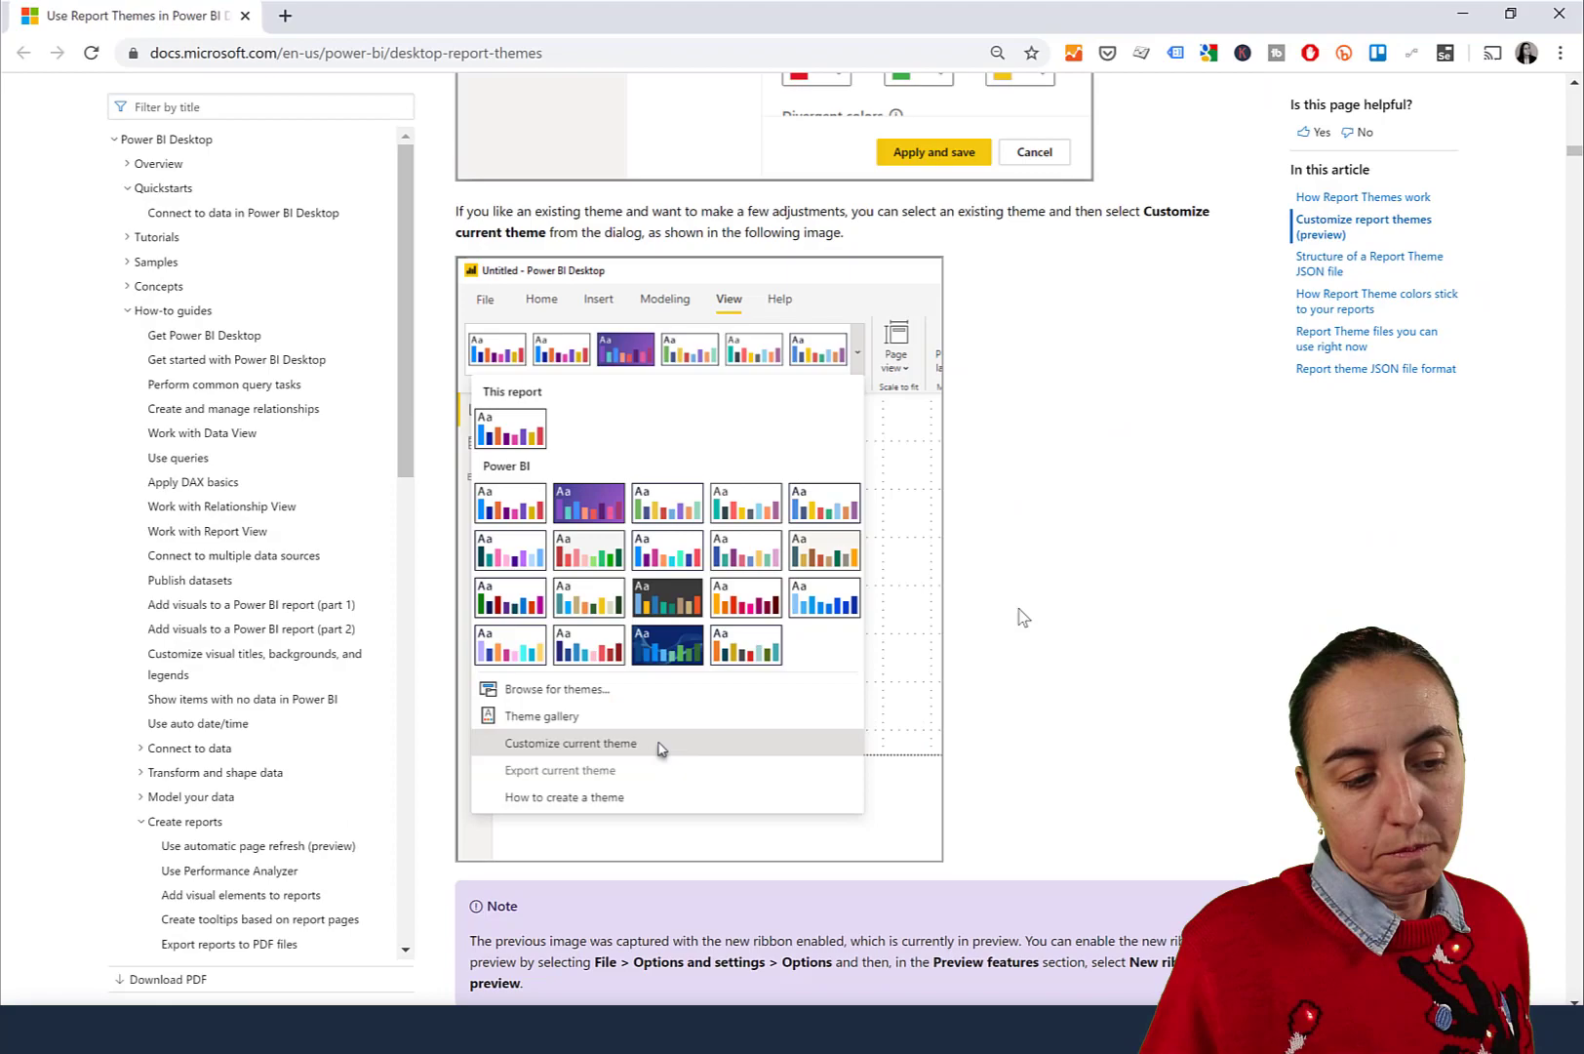
{"action": "scroll", "coordinate": [943, 588], "scroll_direction": "down", "scroll_amount": 10}
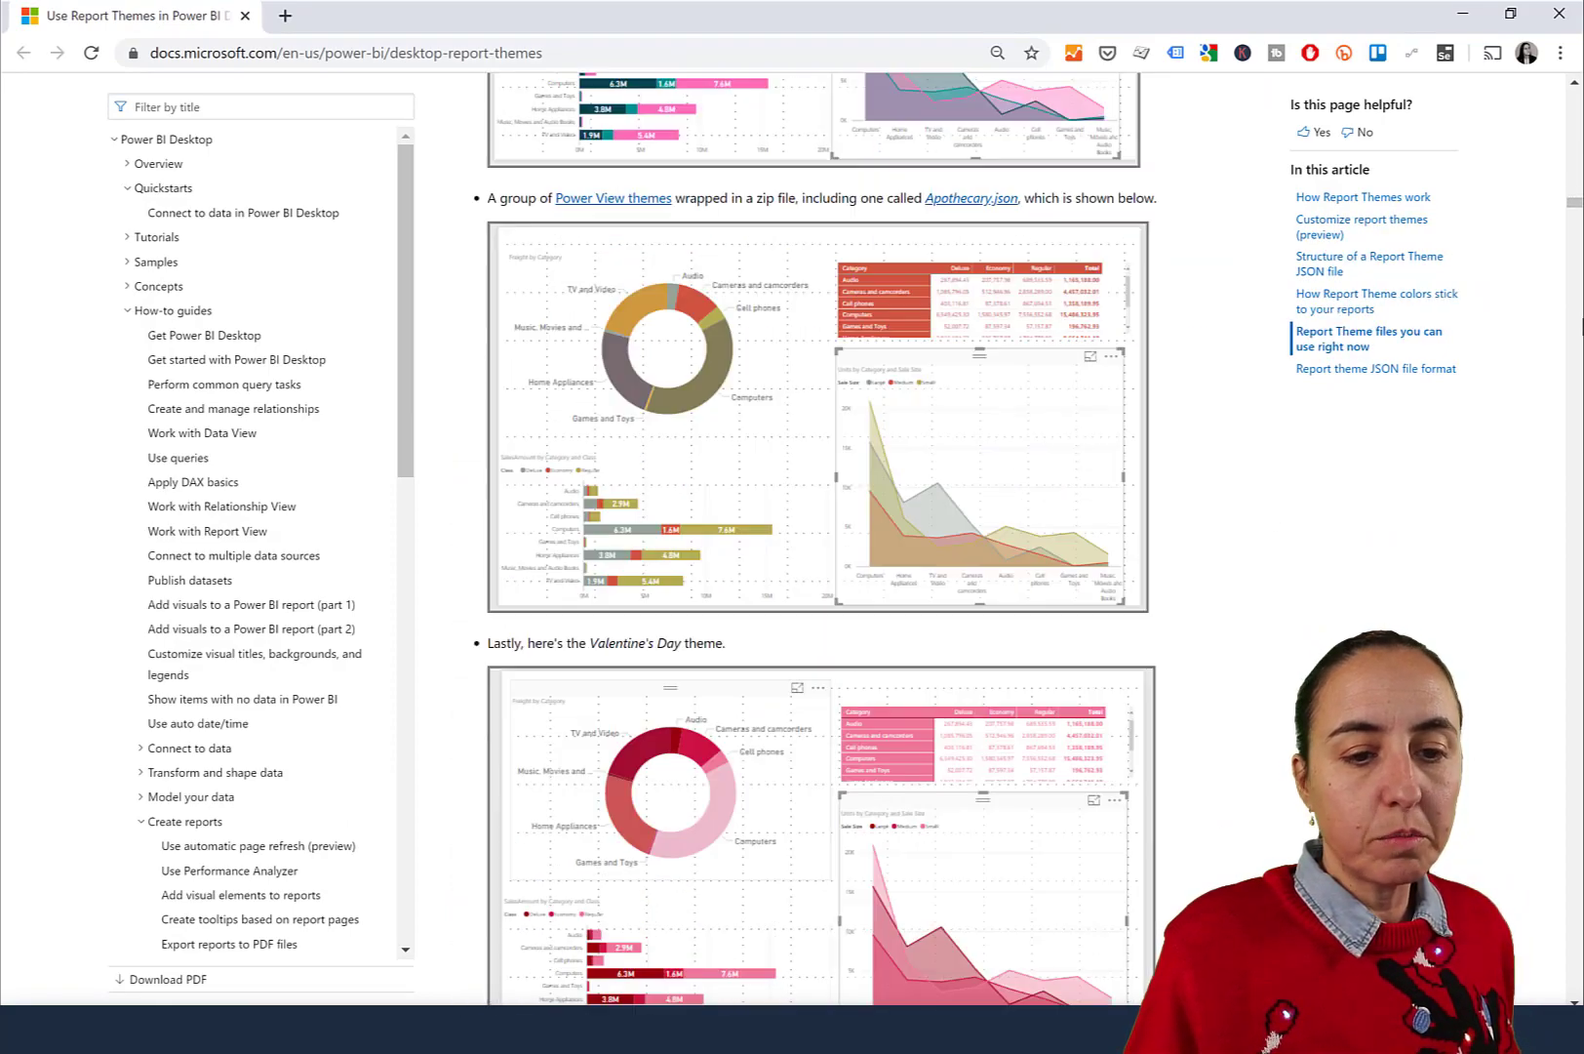
{"action": "left_click_drag", "start_coordinate": [1577, 229], "coordinate": [1573, 597]}
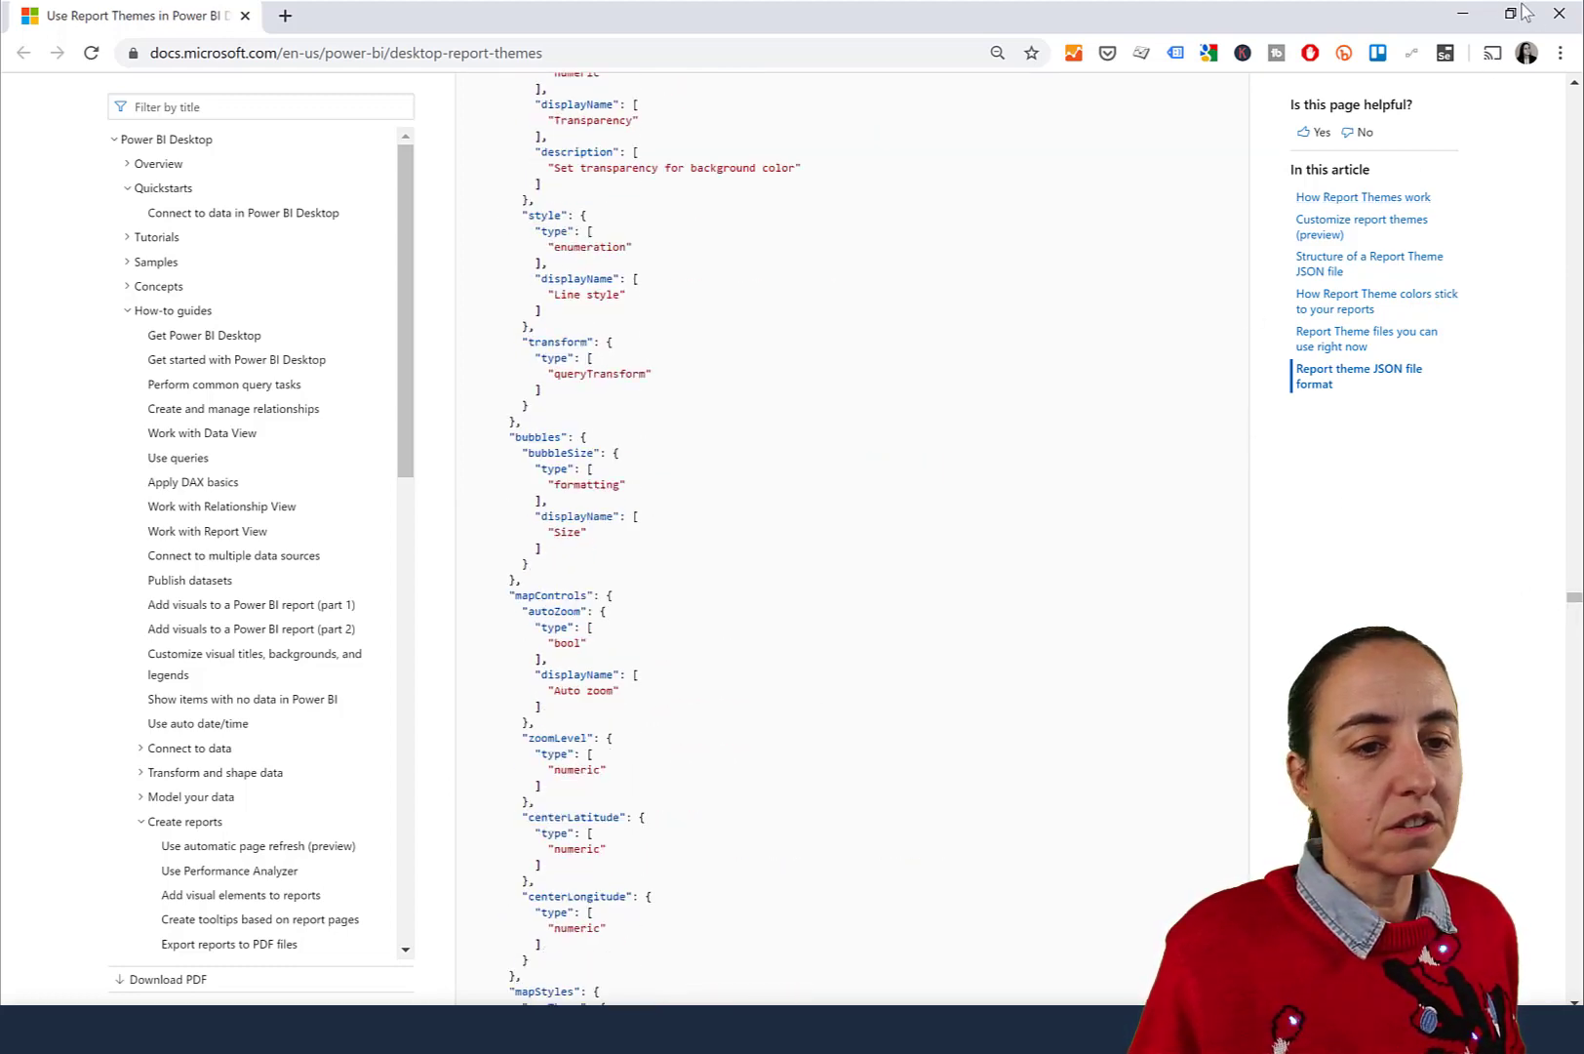
Hide the browser and bring back the Northwind report's themes gallery
{"action": "left_click", "coordinate": [1464, 17]}
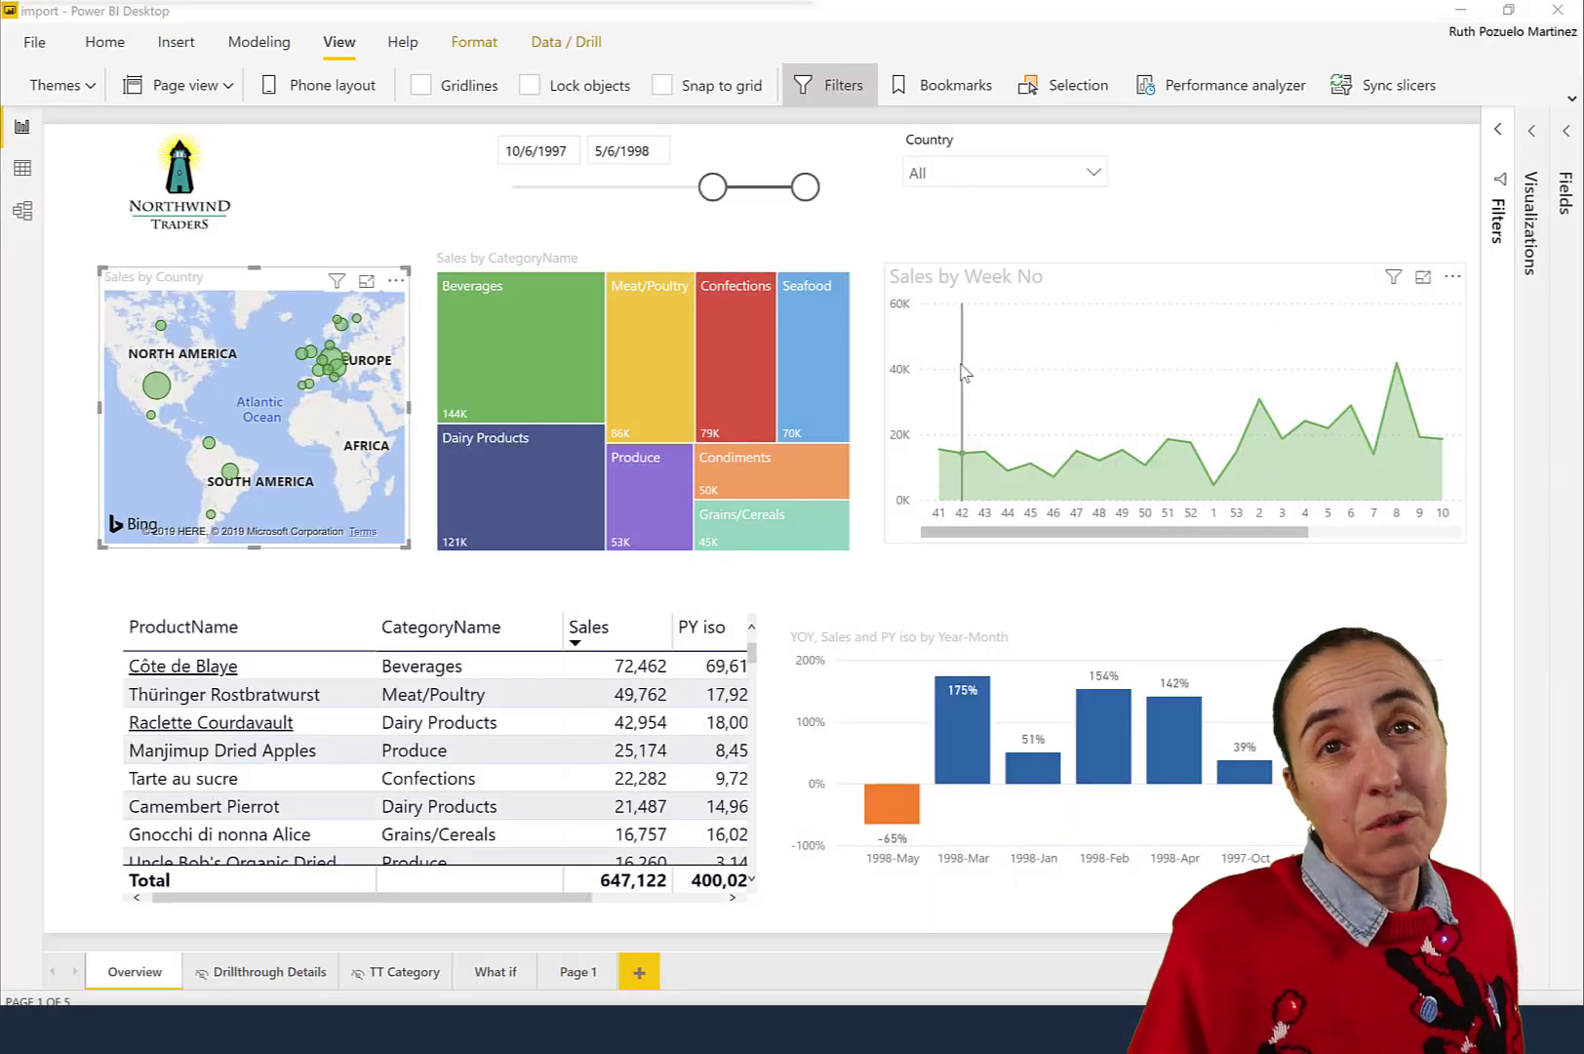
{"action": "mouse_move", "coordinate": [963, 373]}
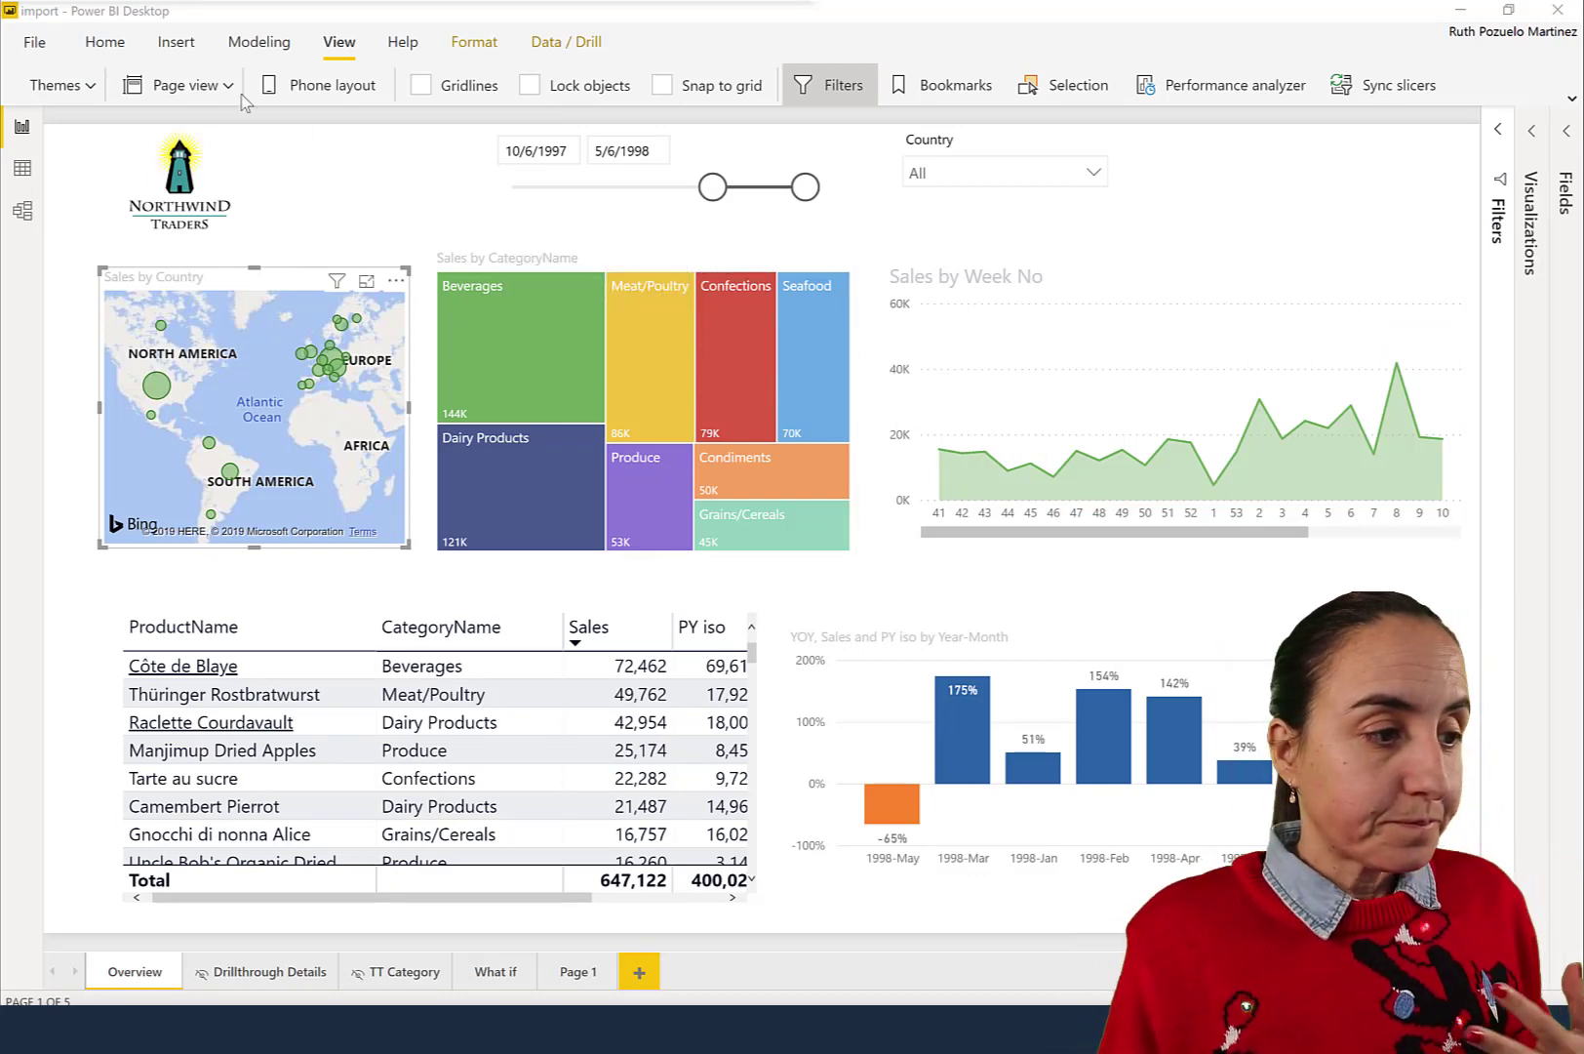
{"action": "left_click", "coordinate": [76, 88]}
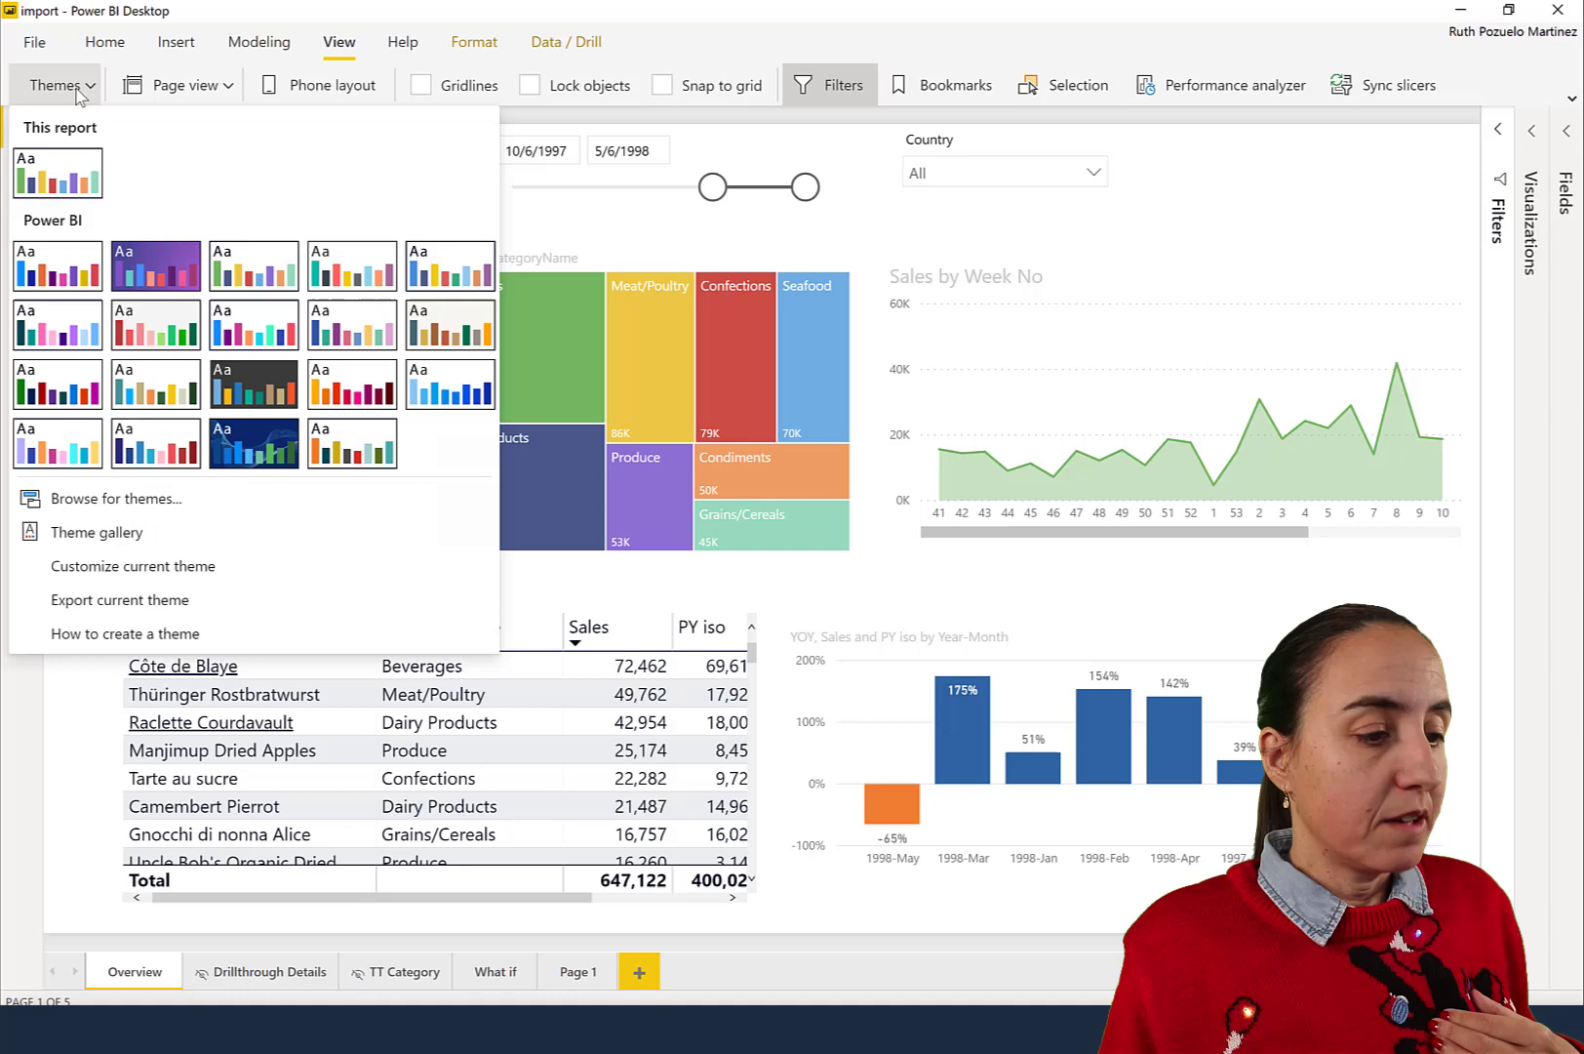
{"action": "key", "text": "Escape"}
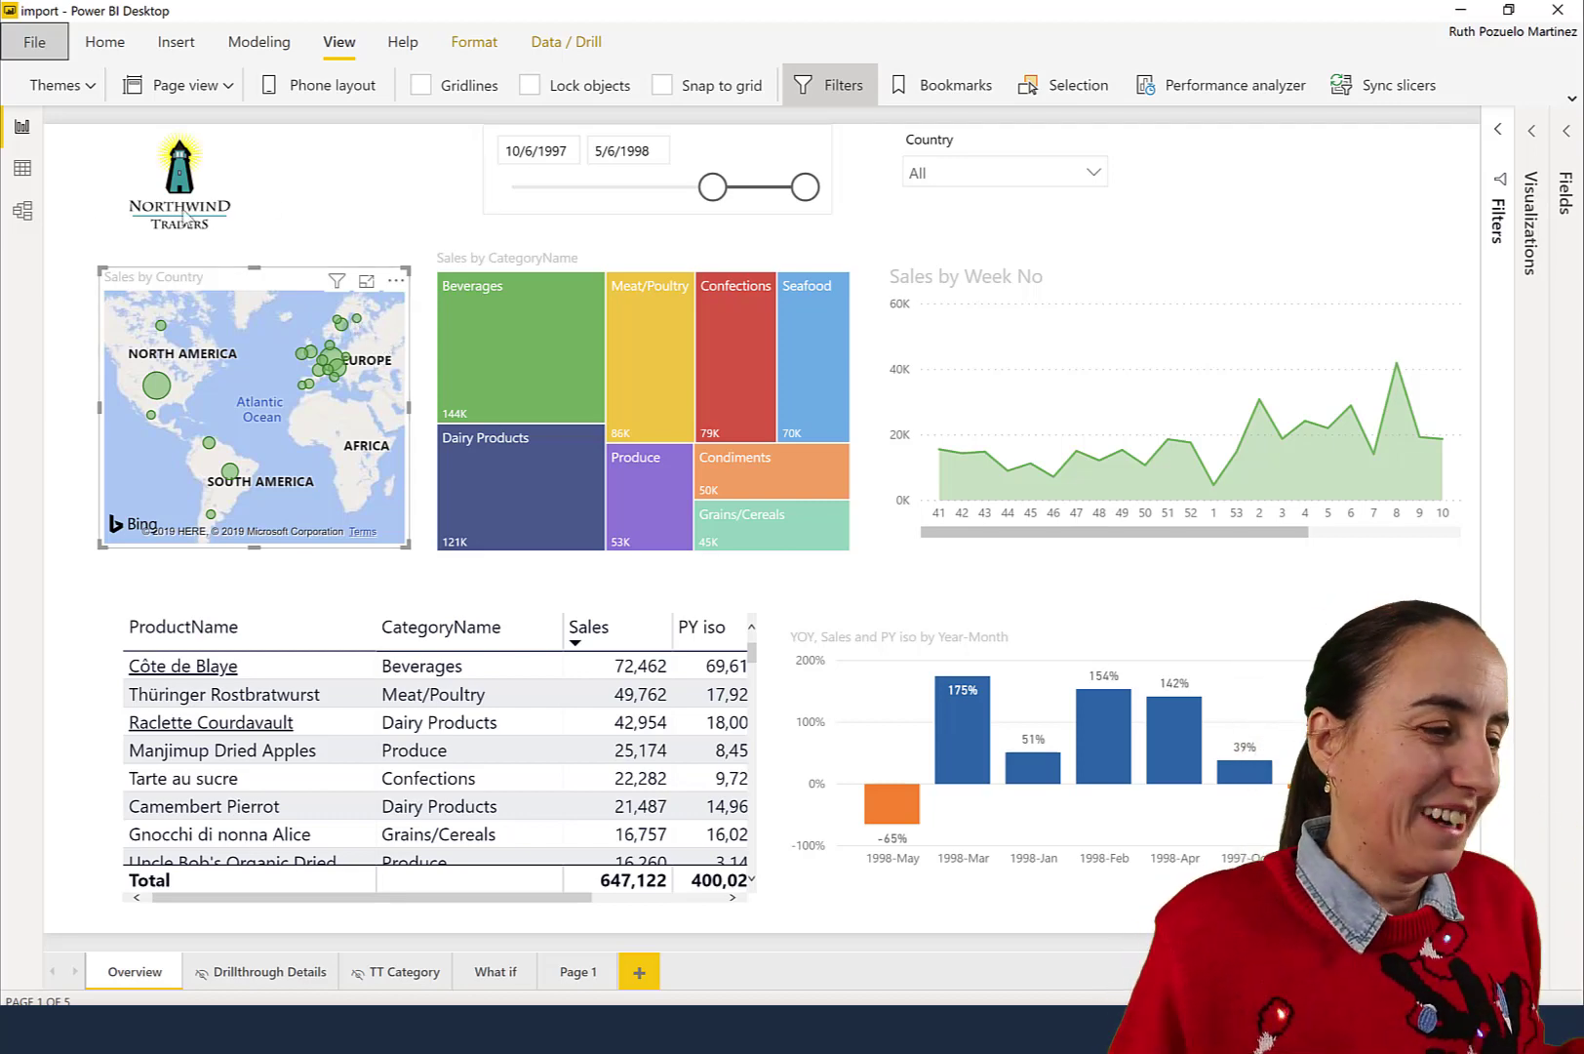
{"action": "left_click", "coordinate": [59, 86]}
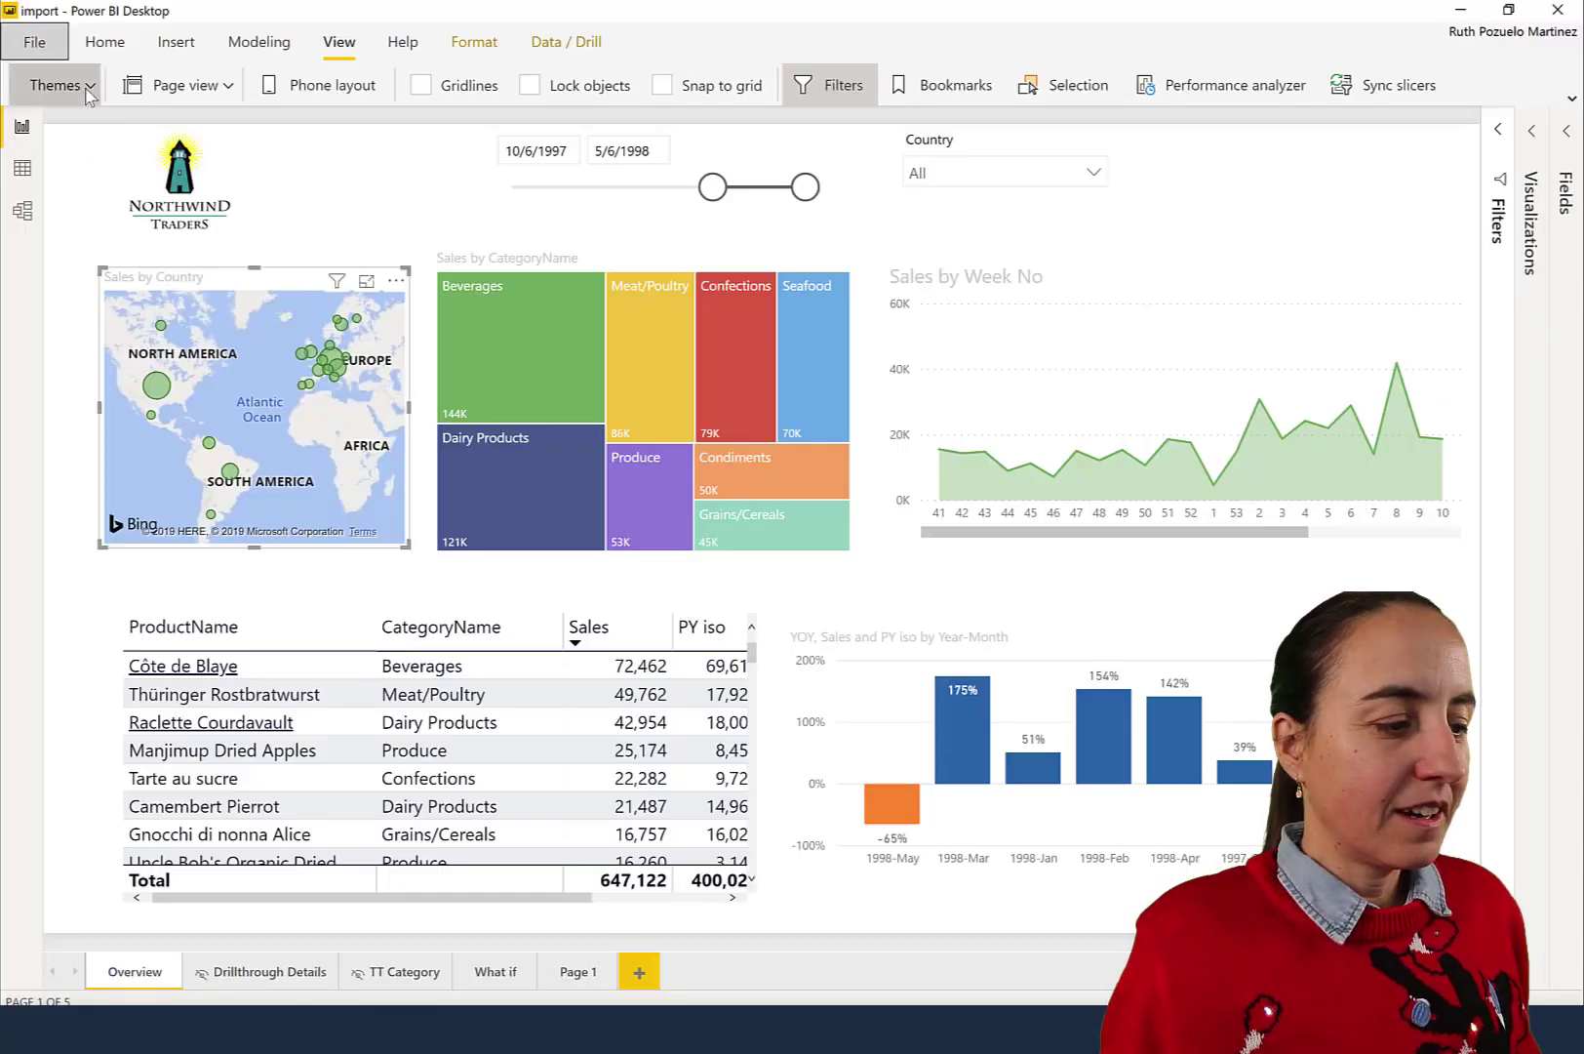
Start customizing the current theme and read the sentiment colours explanation
{"action": "left_click", "coordinate": [204, 566]}
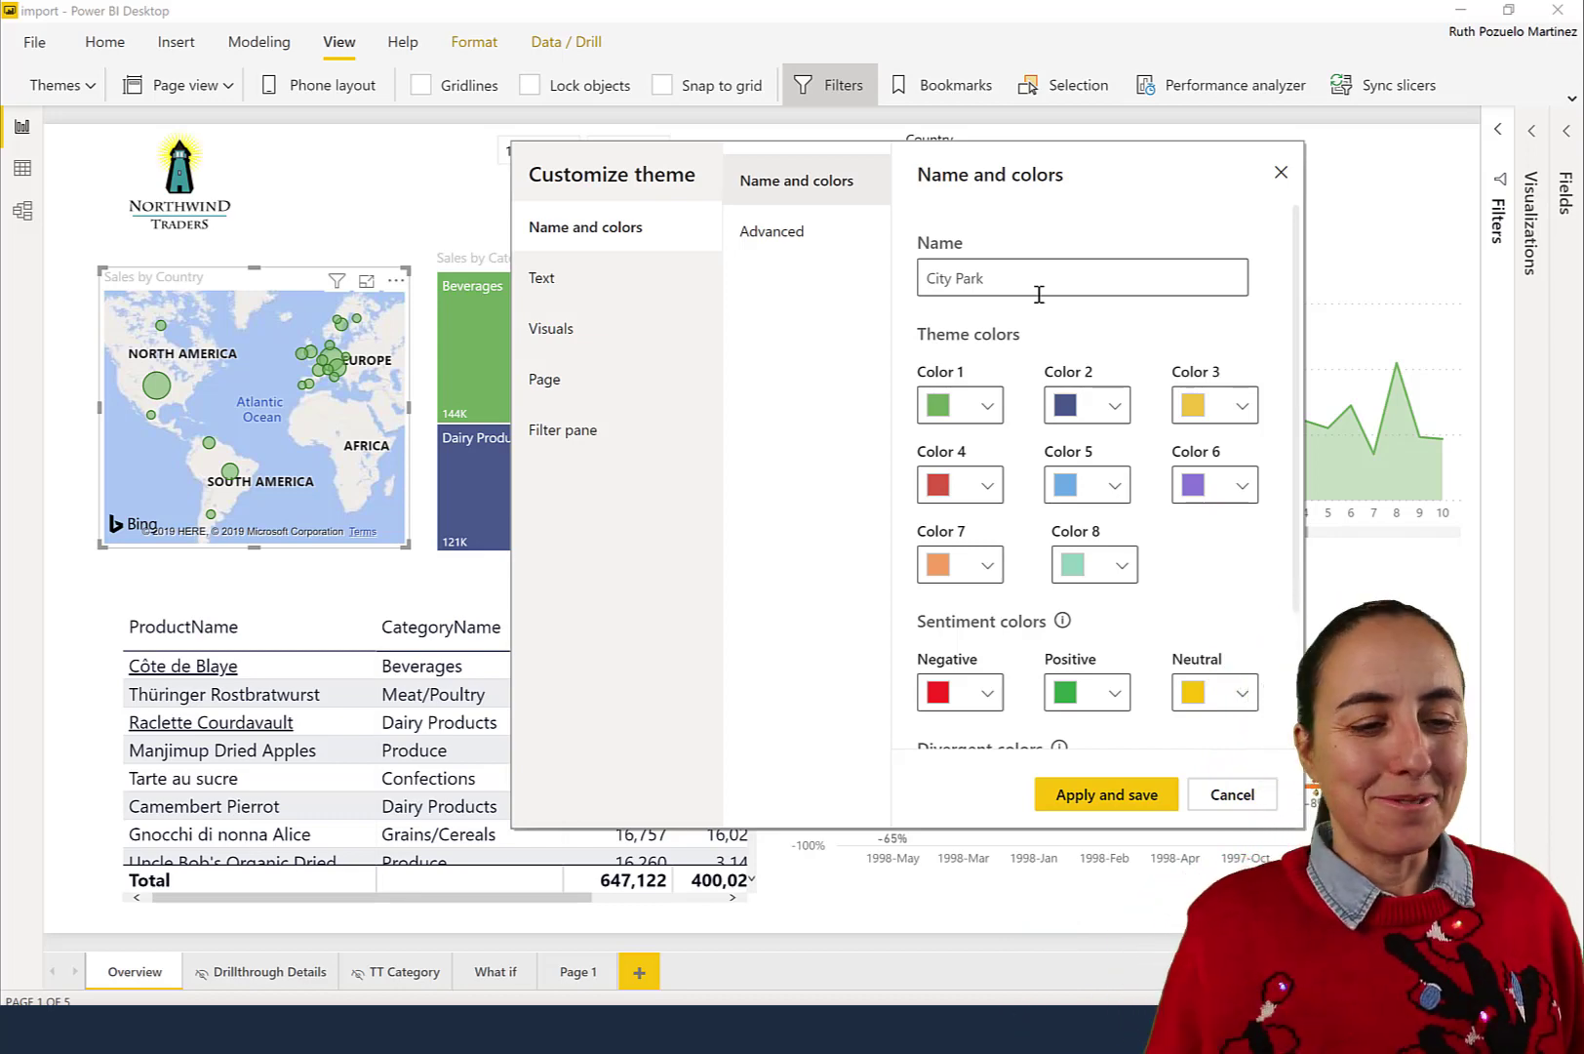
{"action": "scroll", "coordinate": [1141, 426], "scroll_direction": "down", "scroll_amount": 2}
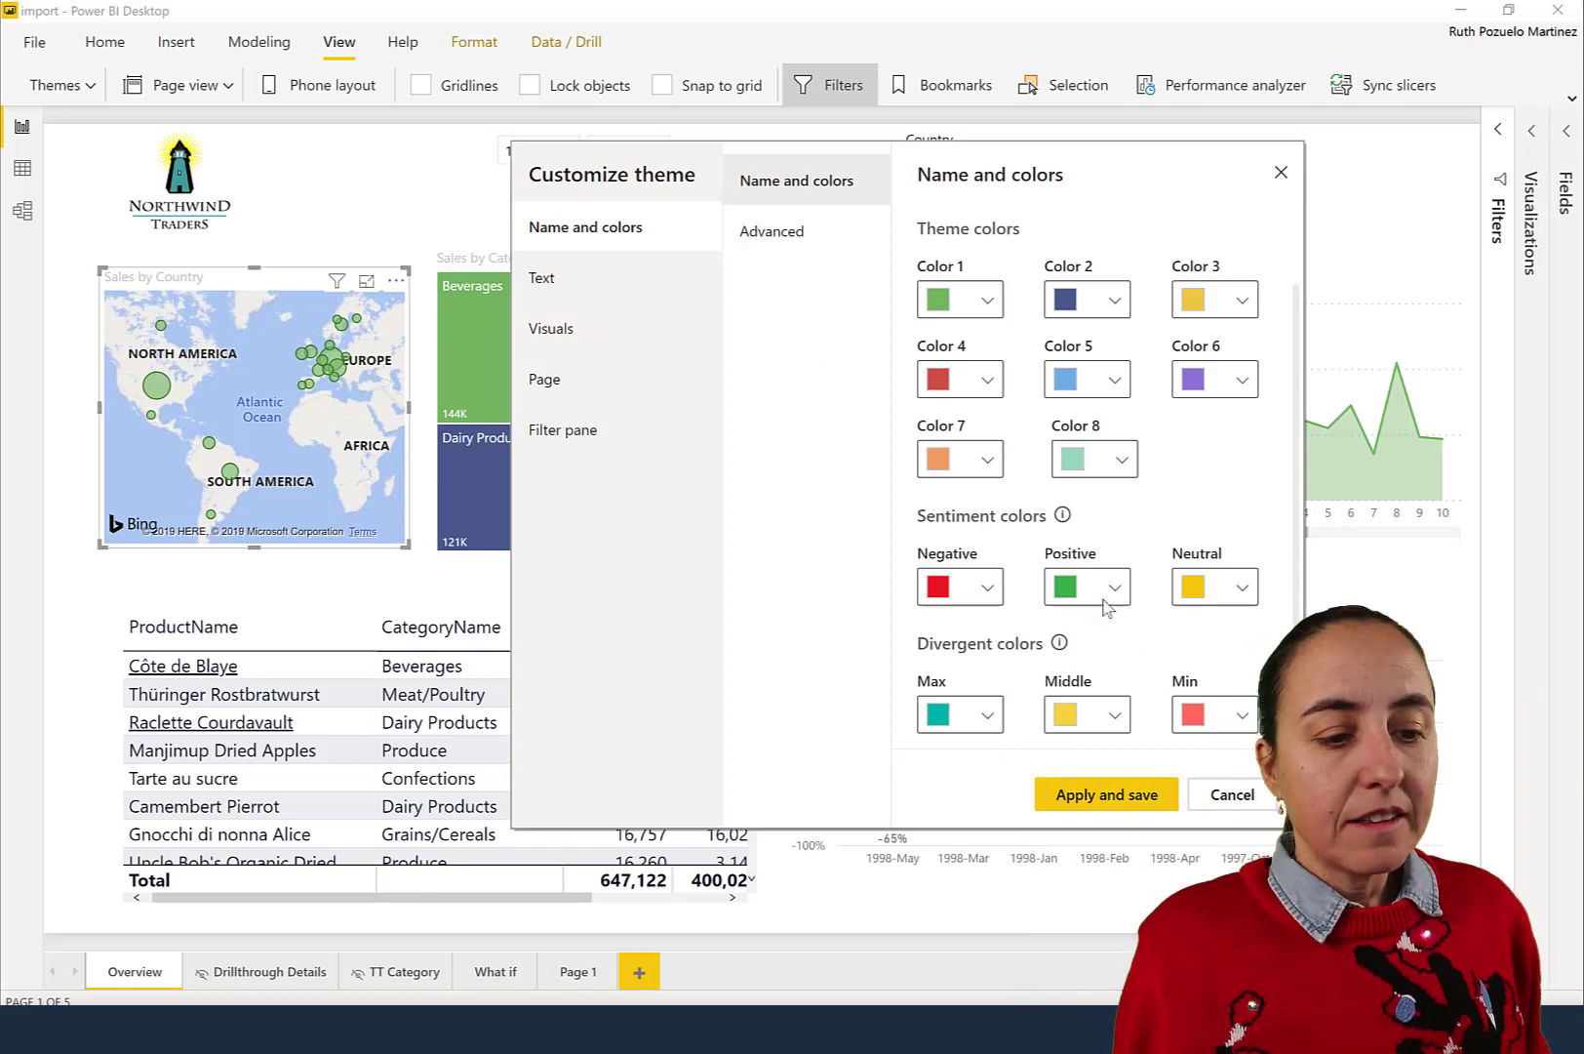
{"action": "left_click", "coordinate": [1062, 516]}
{"action": "mouse_move", "coordinate": [1061, 523]}
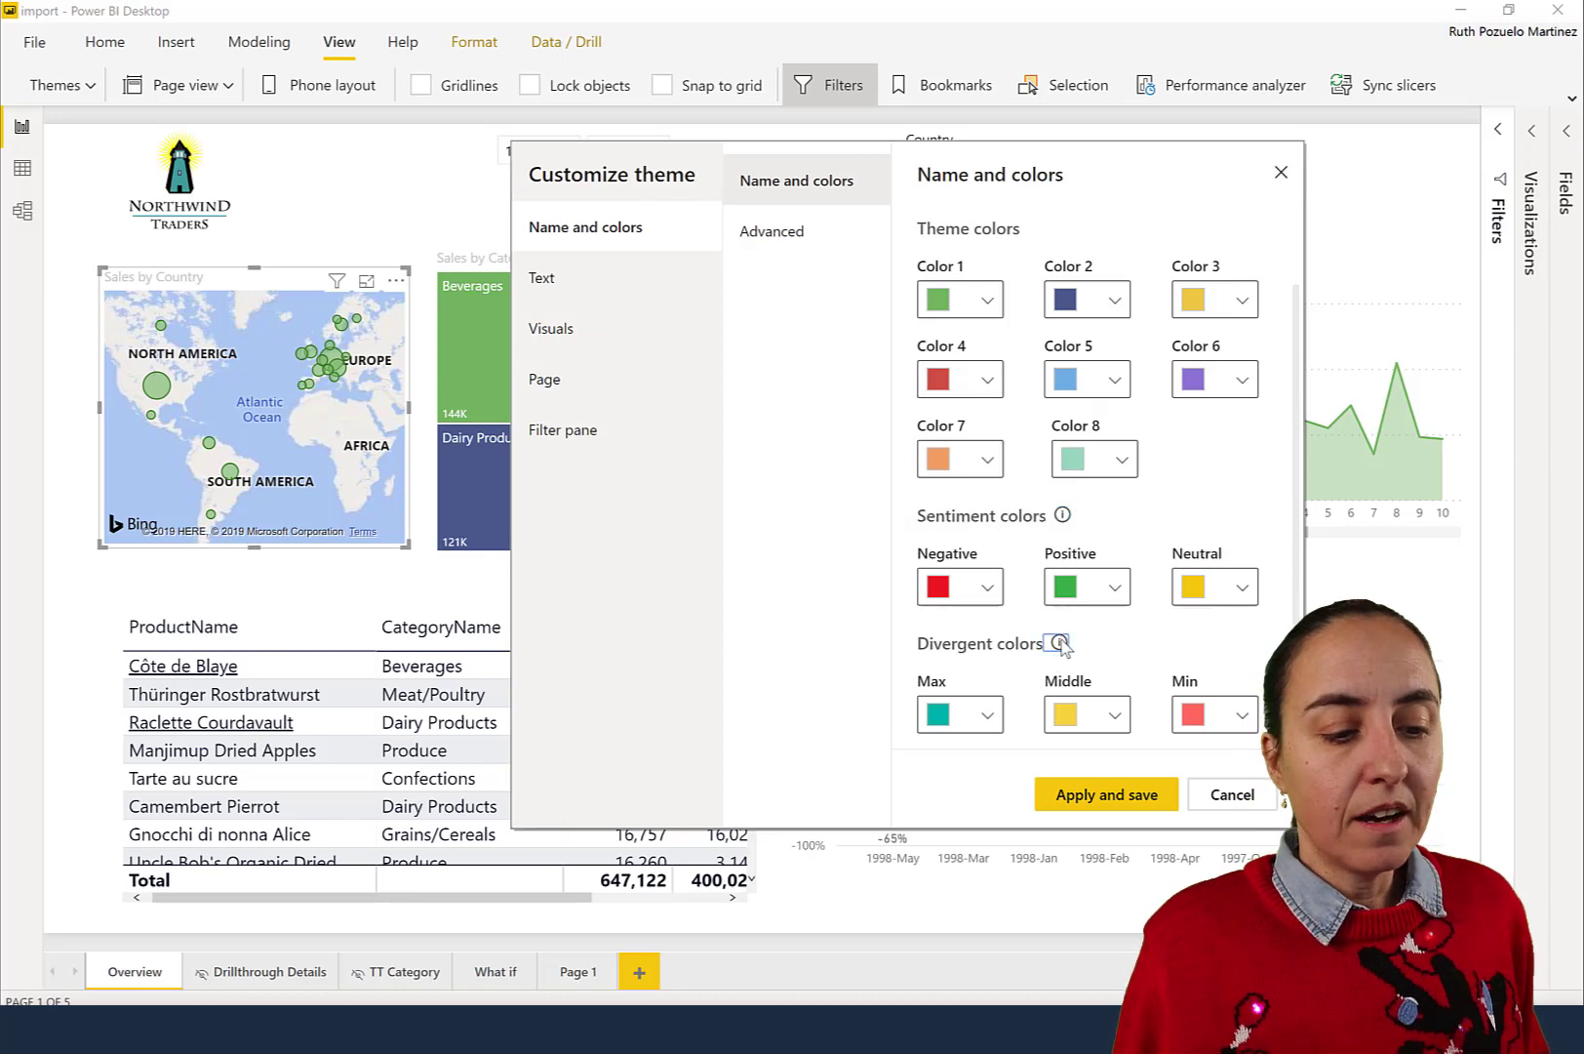
Review the Advanced element colours and bring up the theme JSON documentation
{"action": "mouse_move", "coordinate": [1061, 643]}
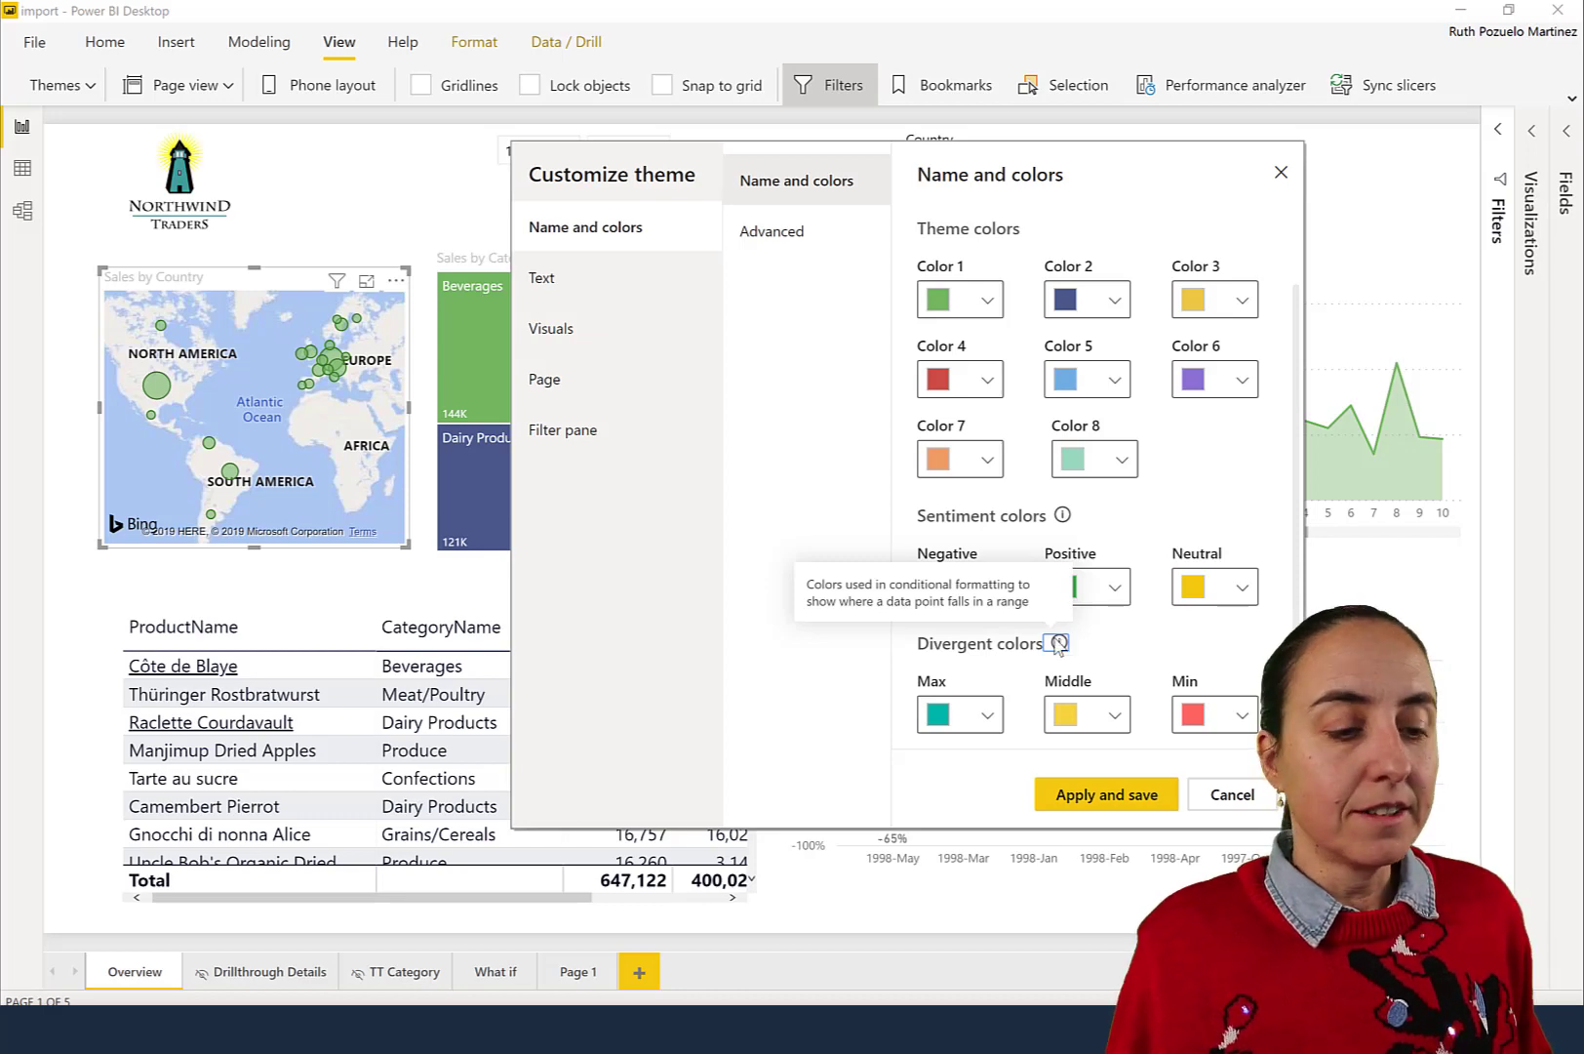
{"action": "left_click", "coordinate": [798, 252]}
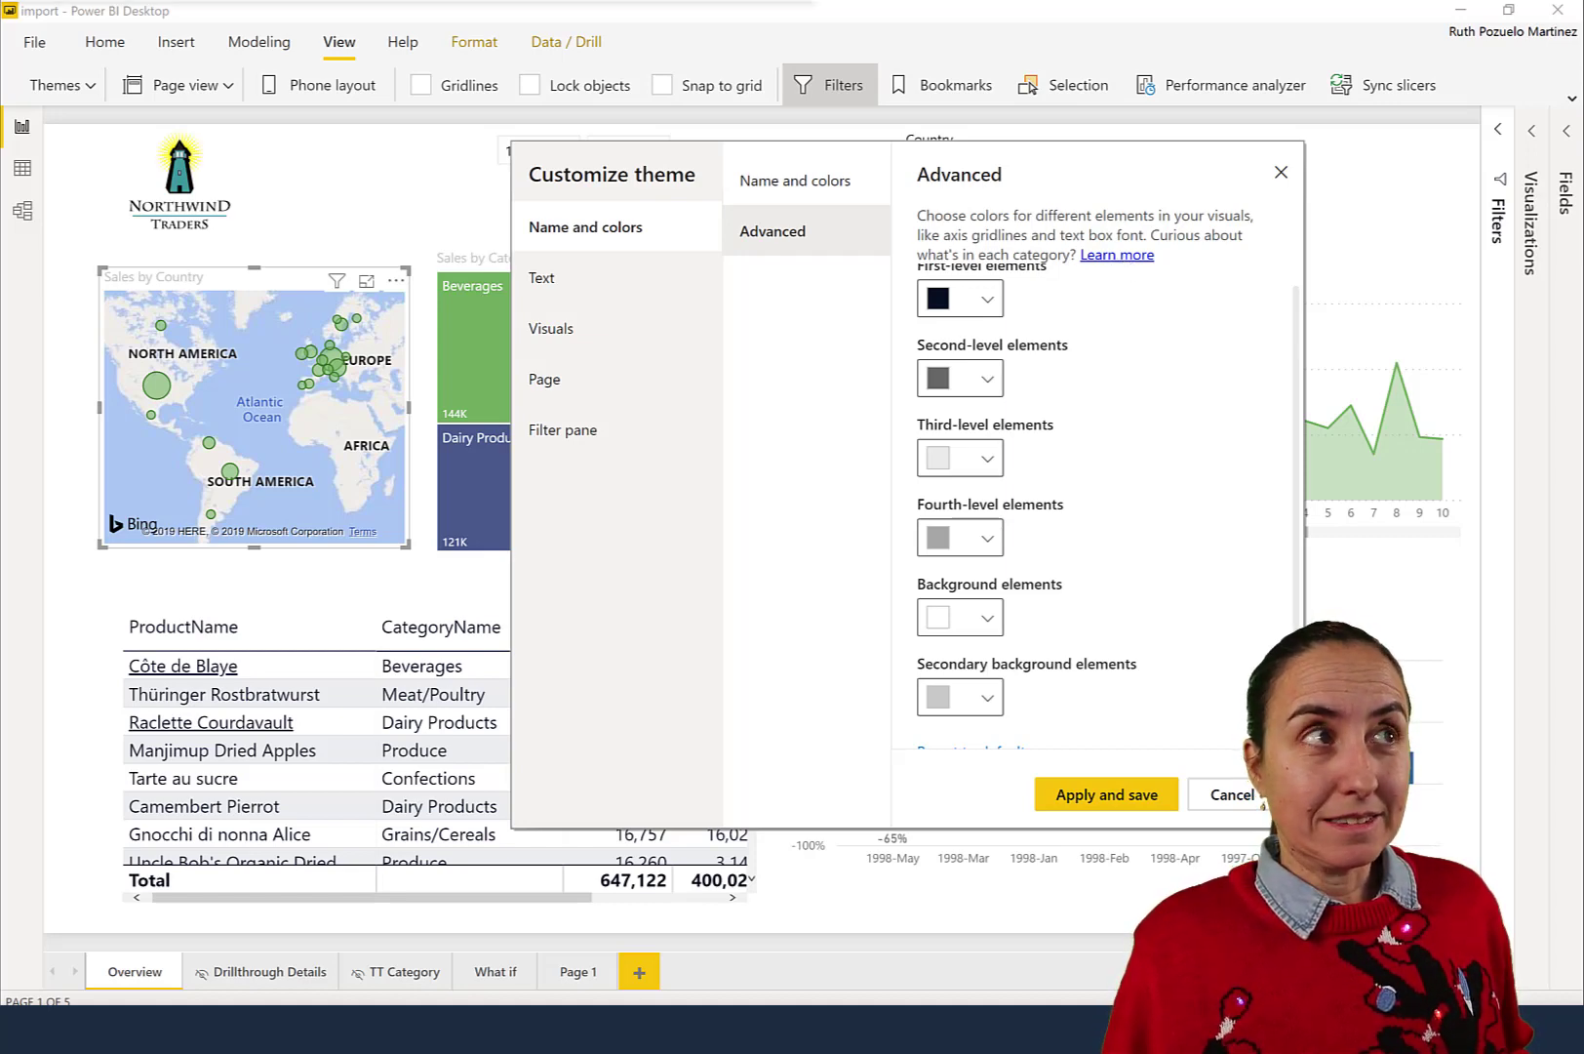
{"action": "left_click", "coordinate": [1117, 255]}
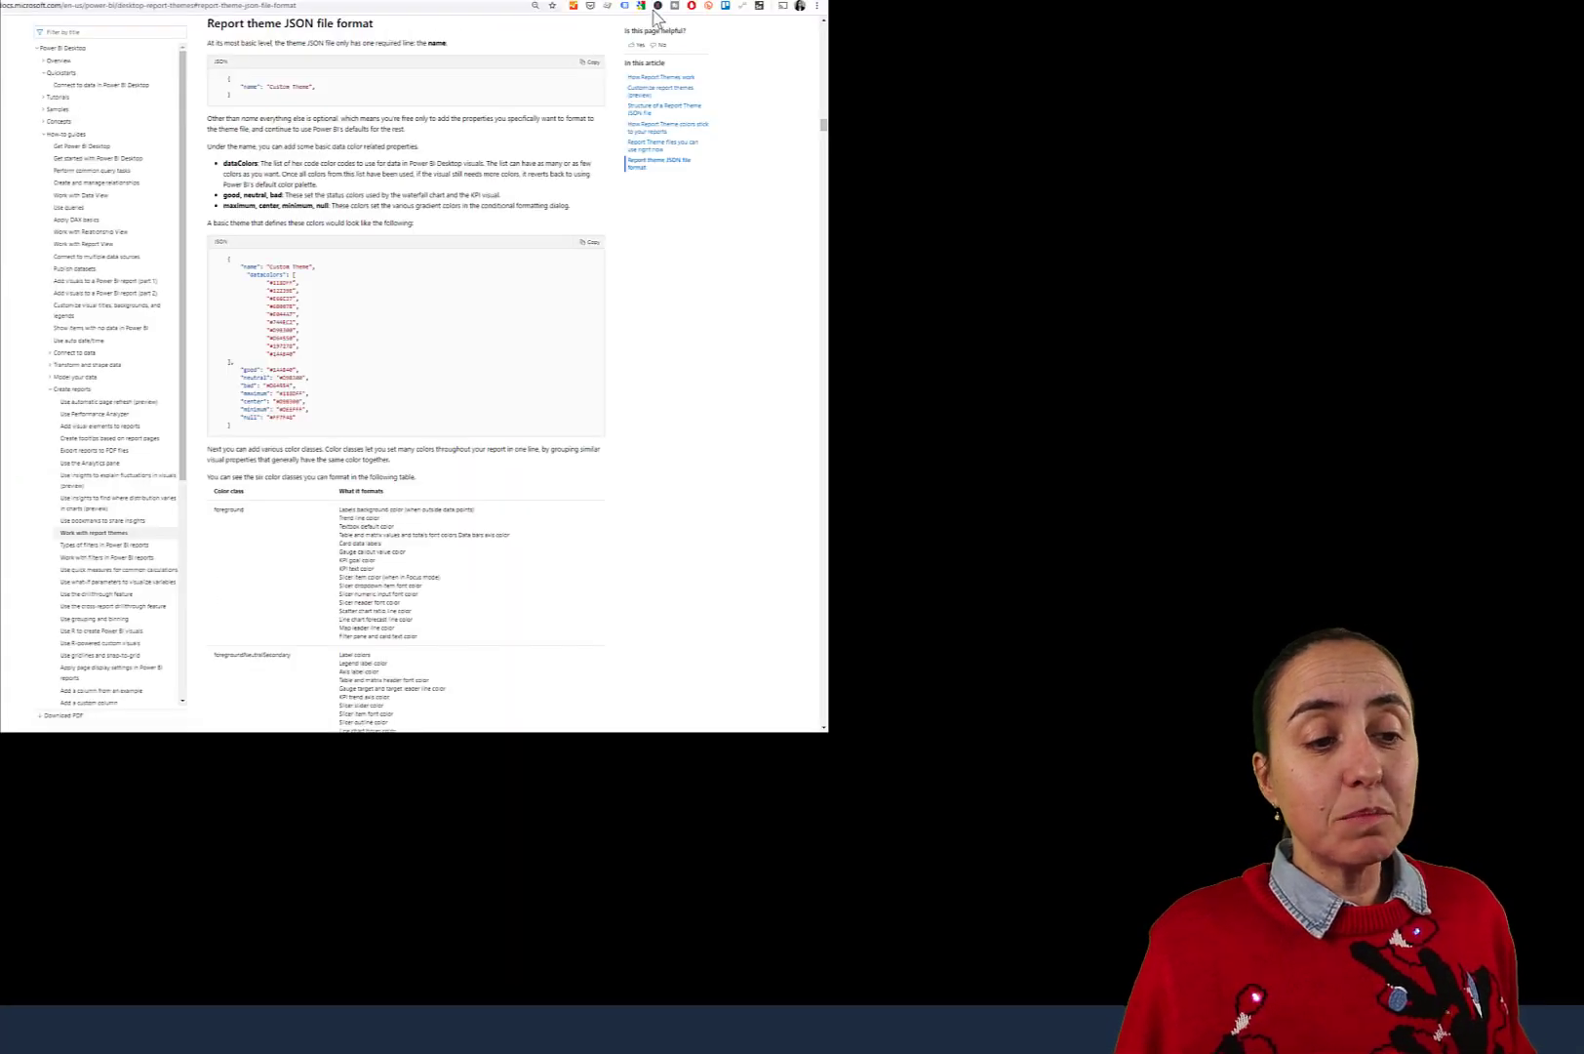
Maximize the docs and highlight the elements the foreground colour class formats
{"action": "left_click_drag", "start_coordinate": [656, 17], "coordinate": [617, 68]}
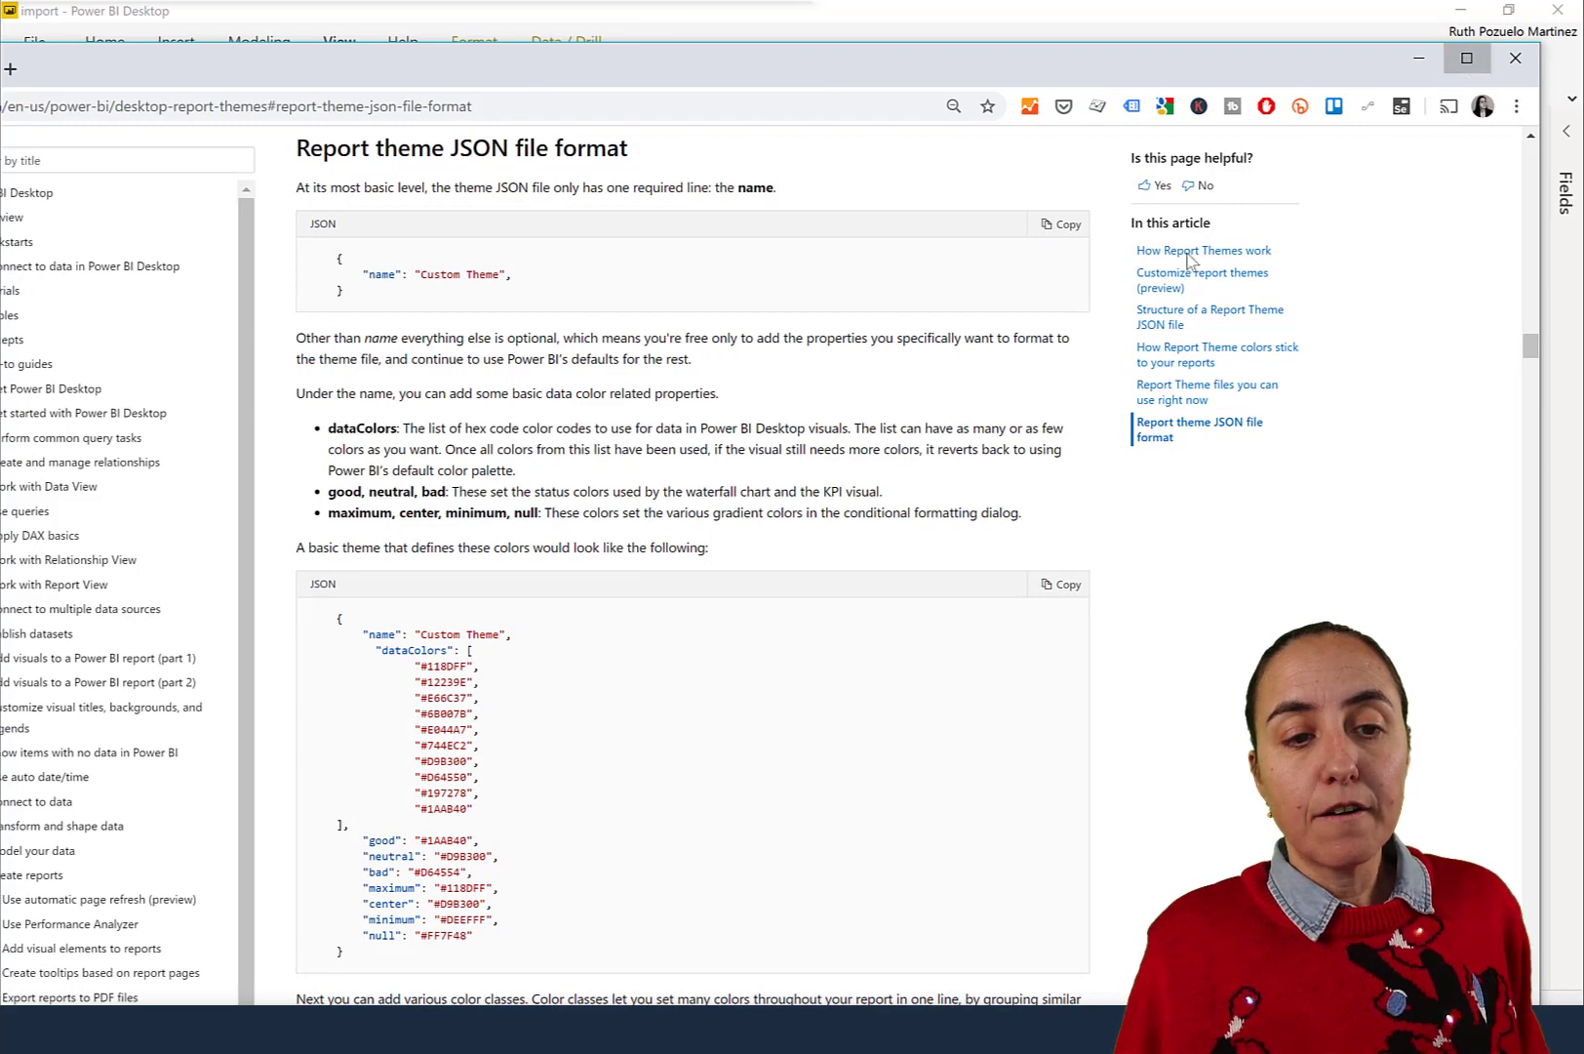
{"action": "key", "text": "super+Up"}
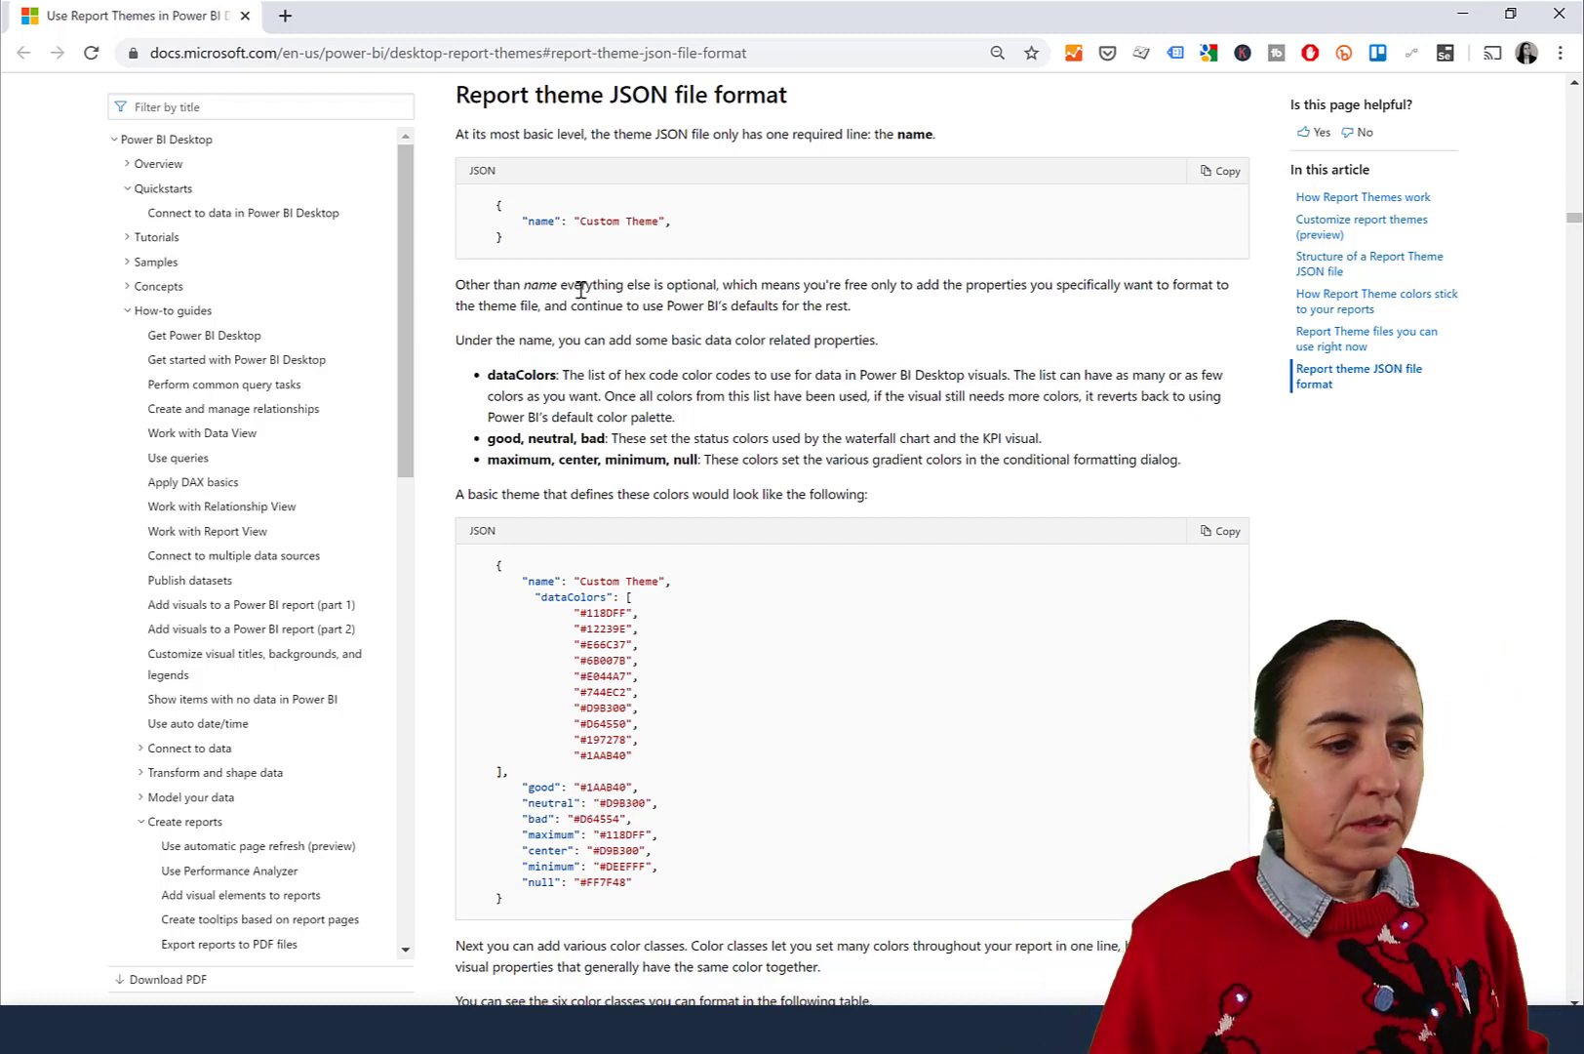
{"action": "scroll", "coordinate": [581, 290], "scroll_direction": "down", "scroll_amount": 7}
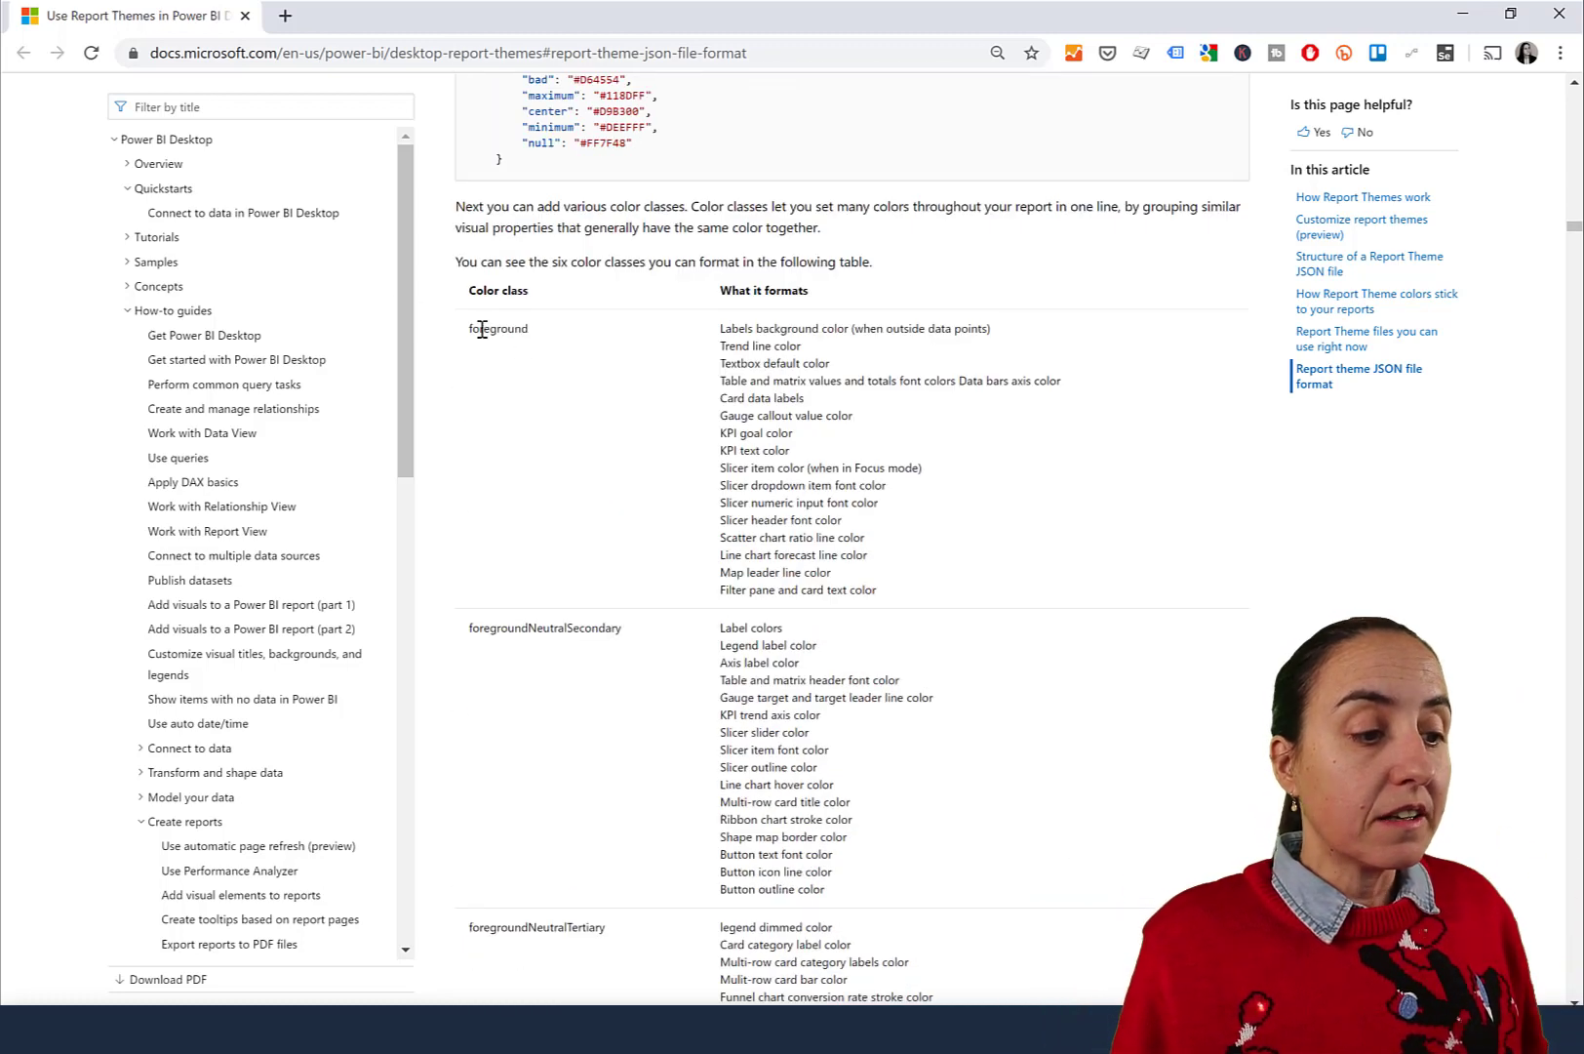
{"action": "left_click_drag", "start_coordinate": [723, 329], "coordinate": [887, 590]}
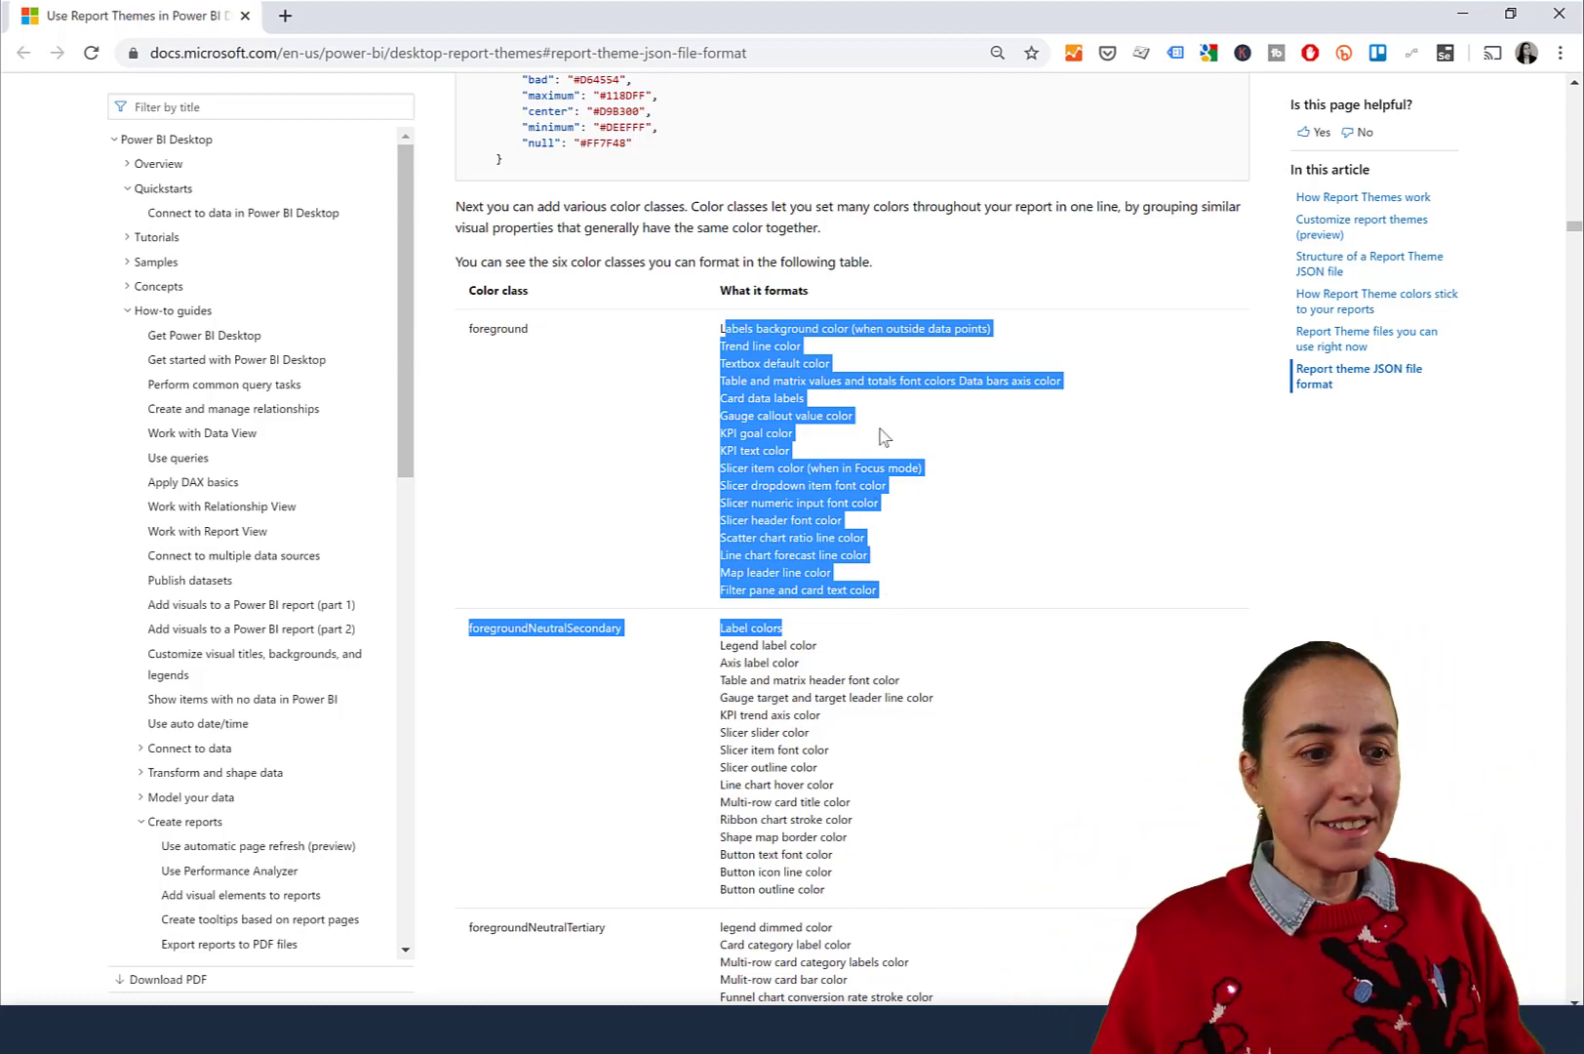
{"action": "left_click", "coordinate": [869, 471]}
Highlight the foregroundNeutralSecondary element list, read on, and return to the theme dialog
{"action": "scroll", "coordinate": [854, 469], "scroll_direction": "down", "scroll_amount": 3}
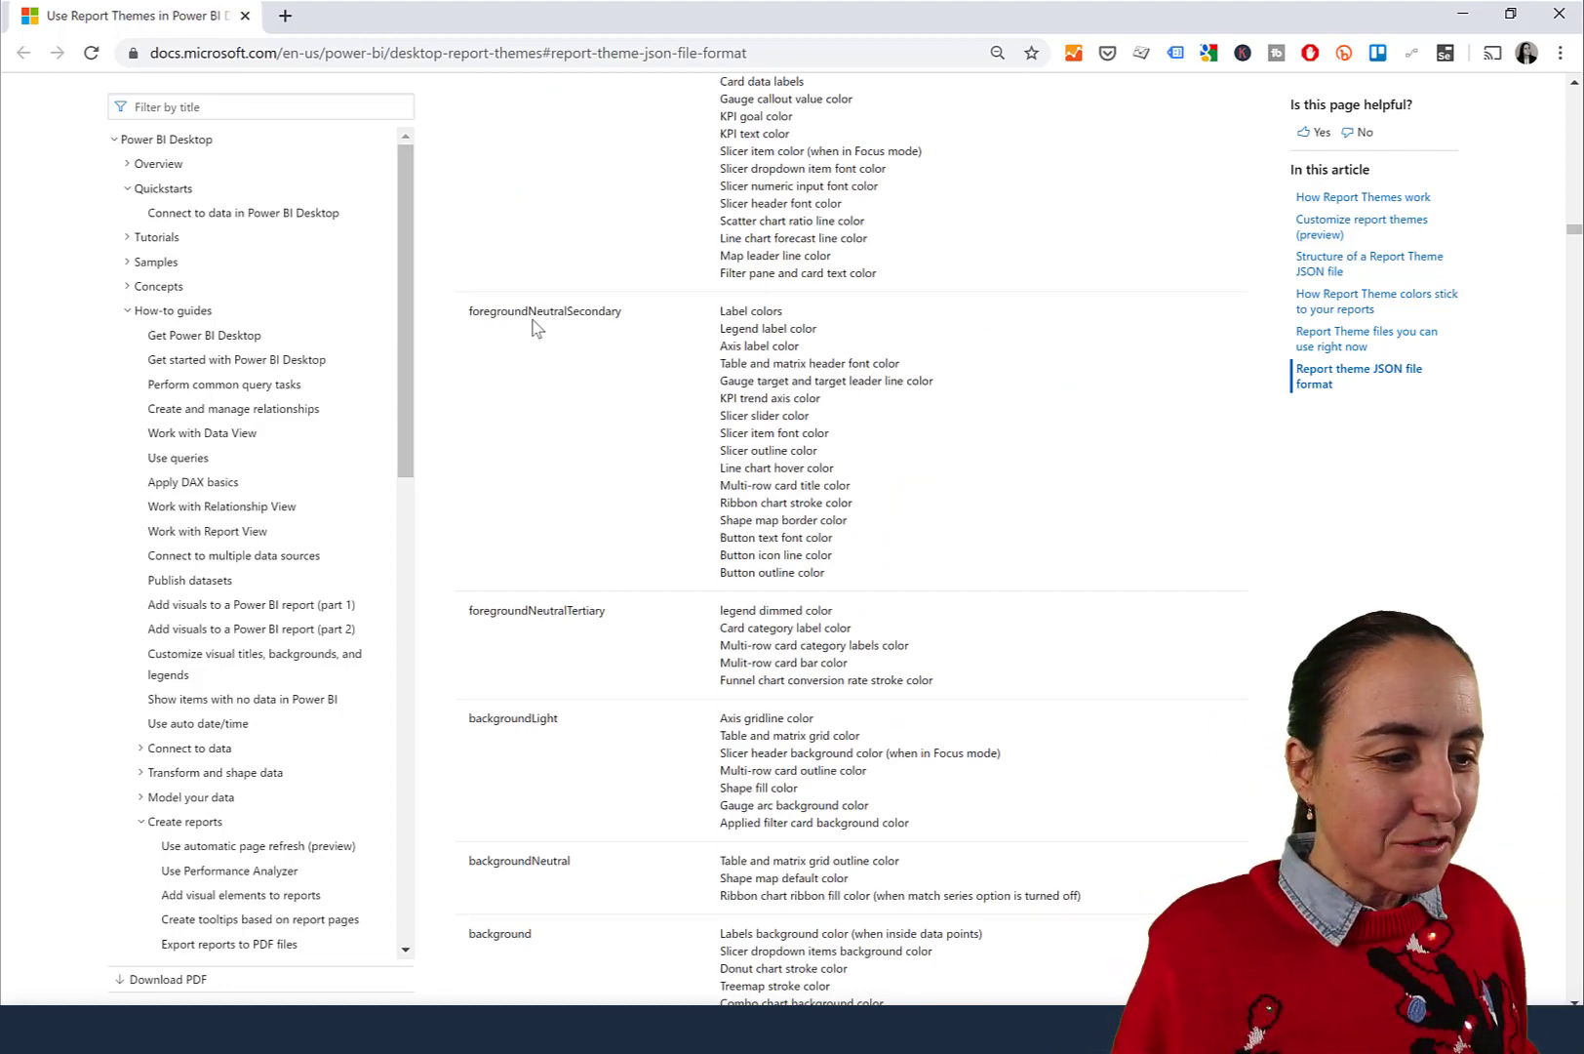
{"action": "left_click_drag", "start_coordinate": [832, 555], "coordinate": [772, 346]}
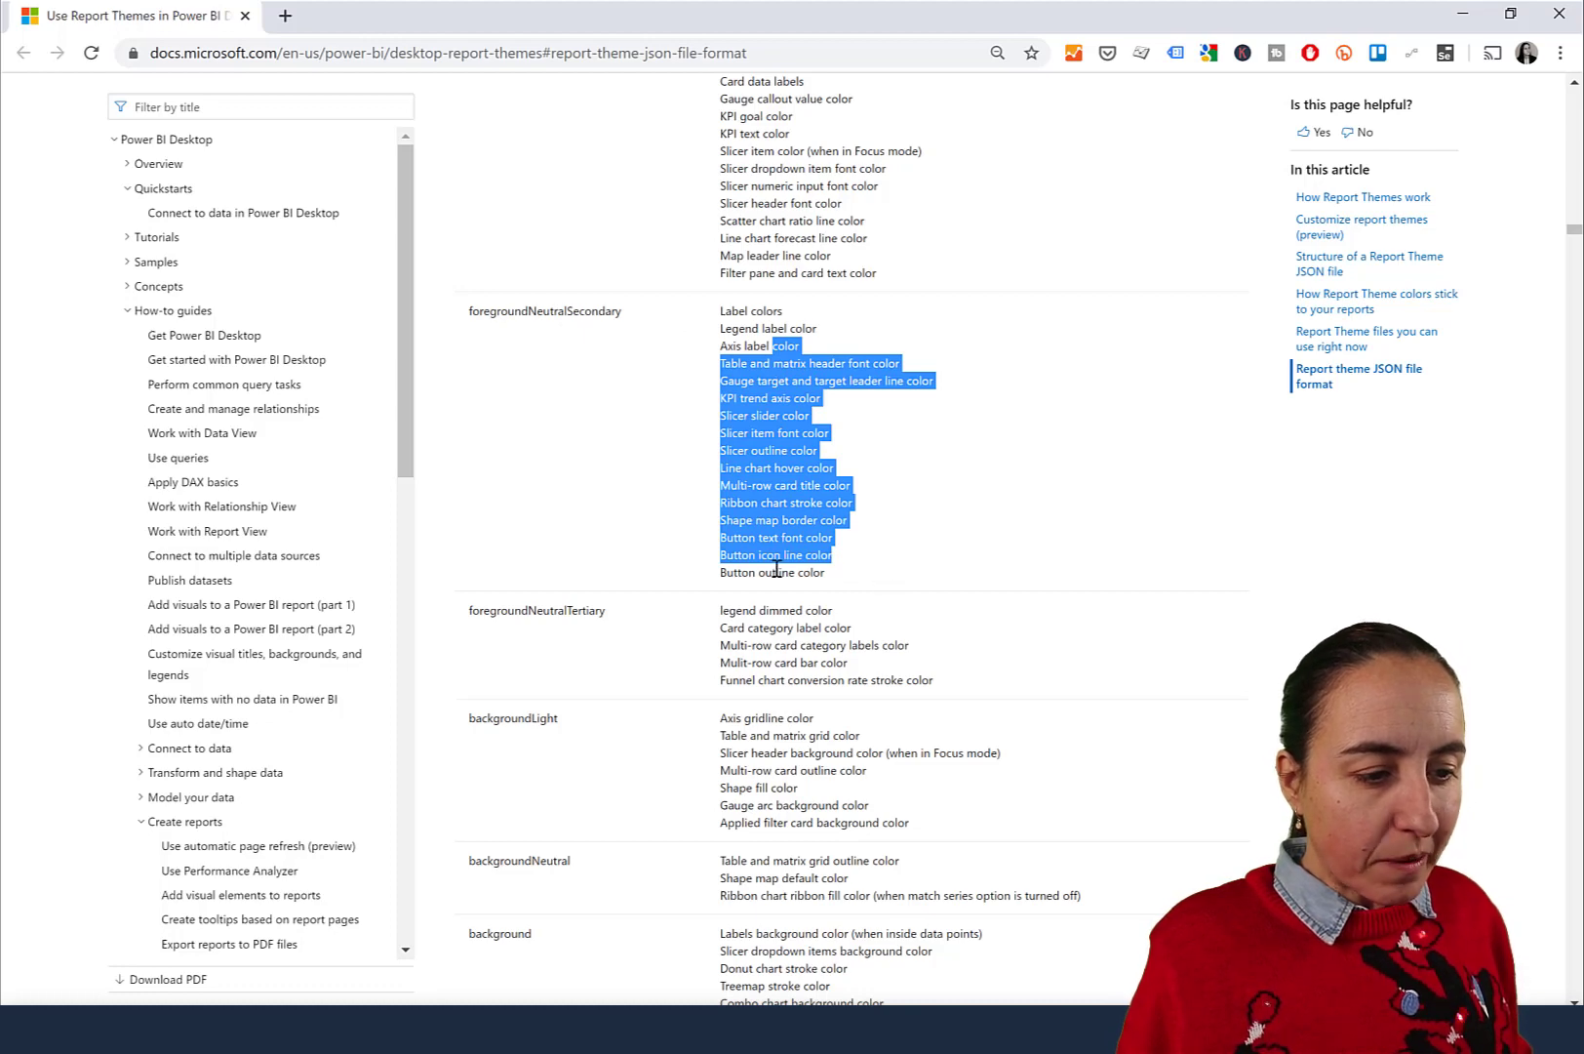
{"action": "left_click", "coordinate": [850, 579]}
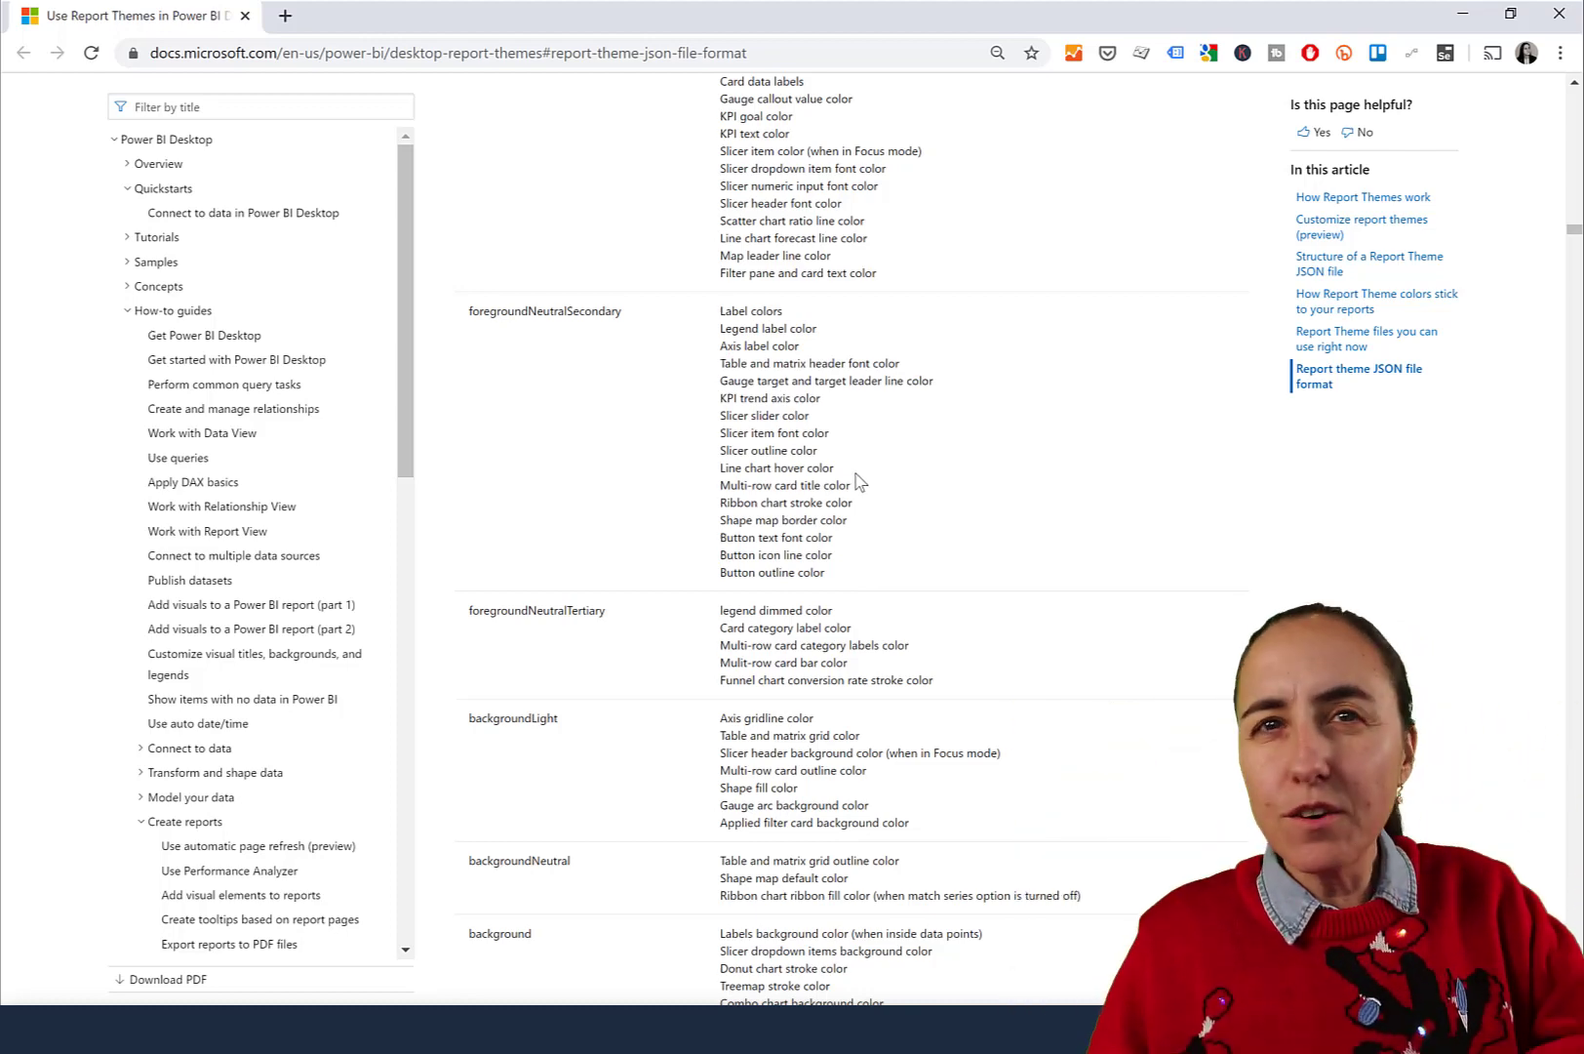
{"action": "scroll", "coordinate": [766, 385], "scroll_direction": "down", "scroll_amount": 3}
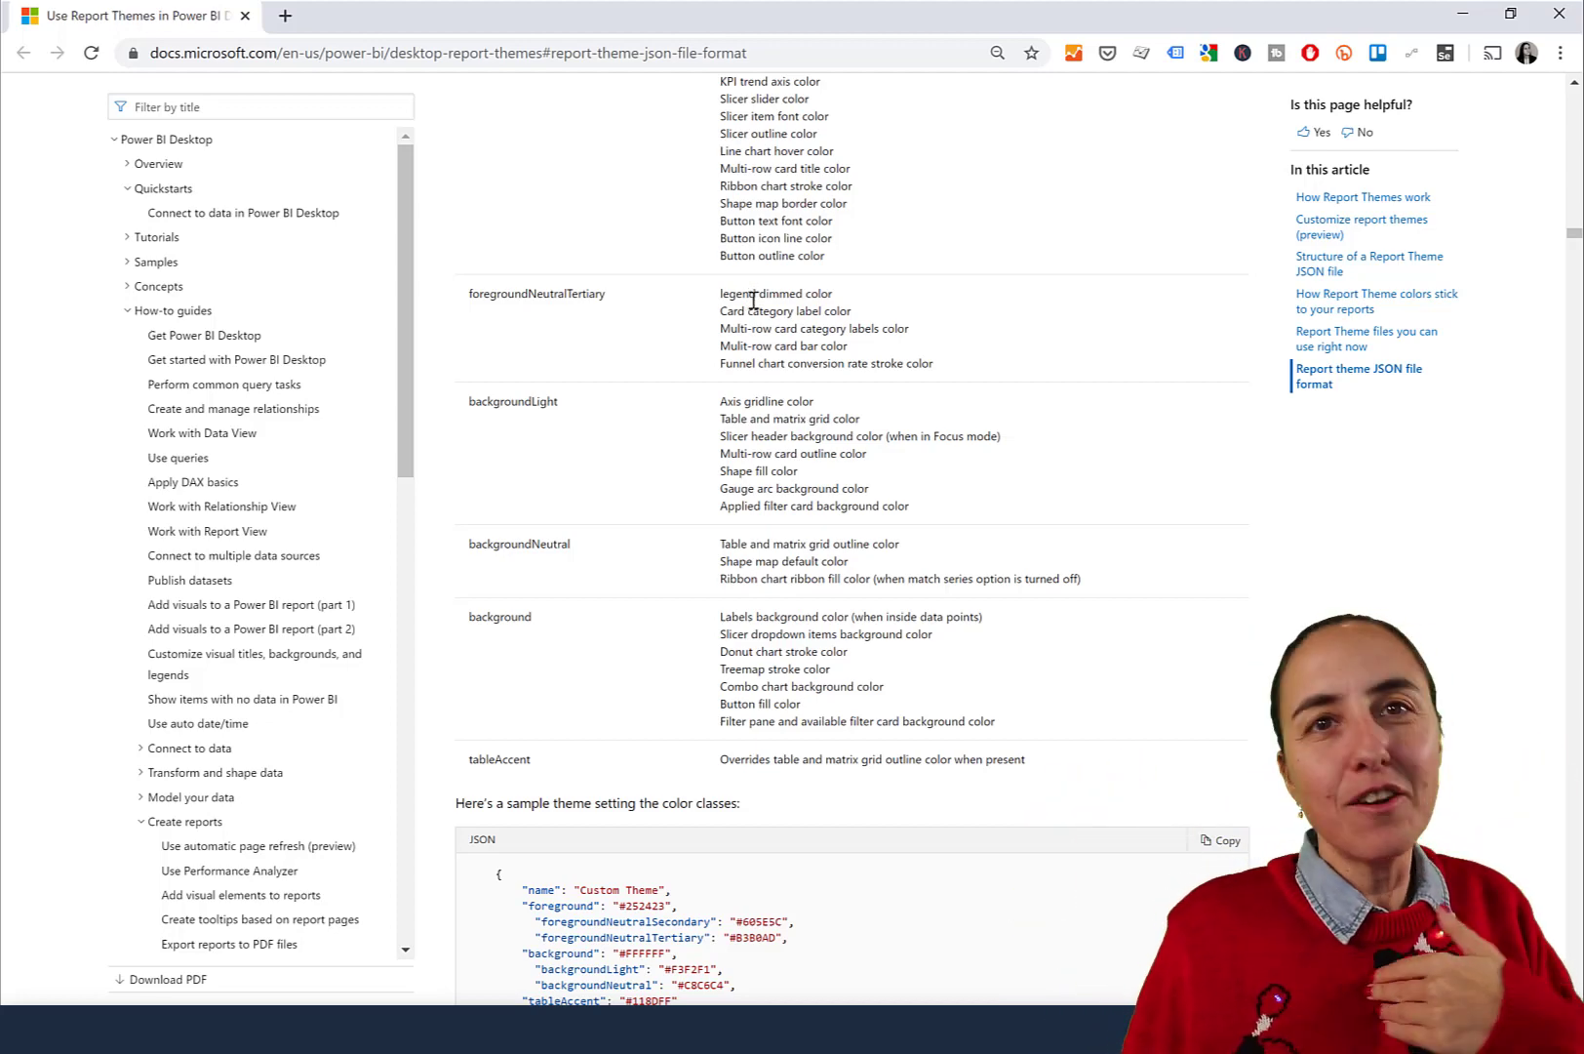
{"action": "scroll", "coordinate": [756, 312], "scroll_direction": "down", "scroll_amount": 3}
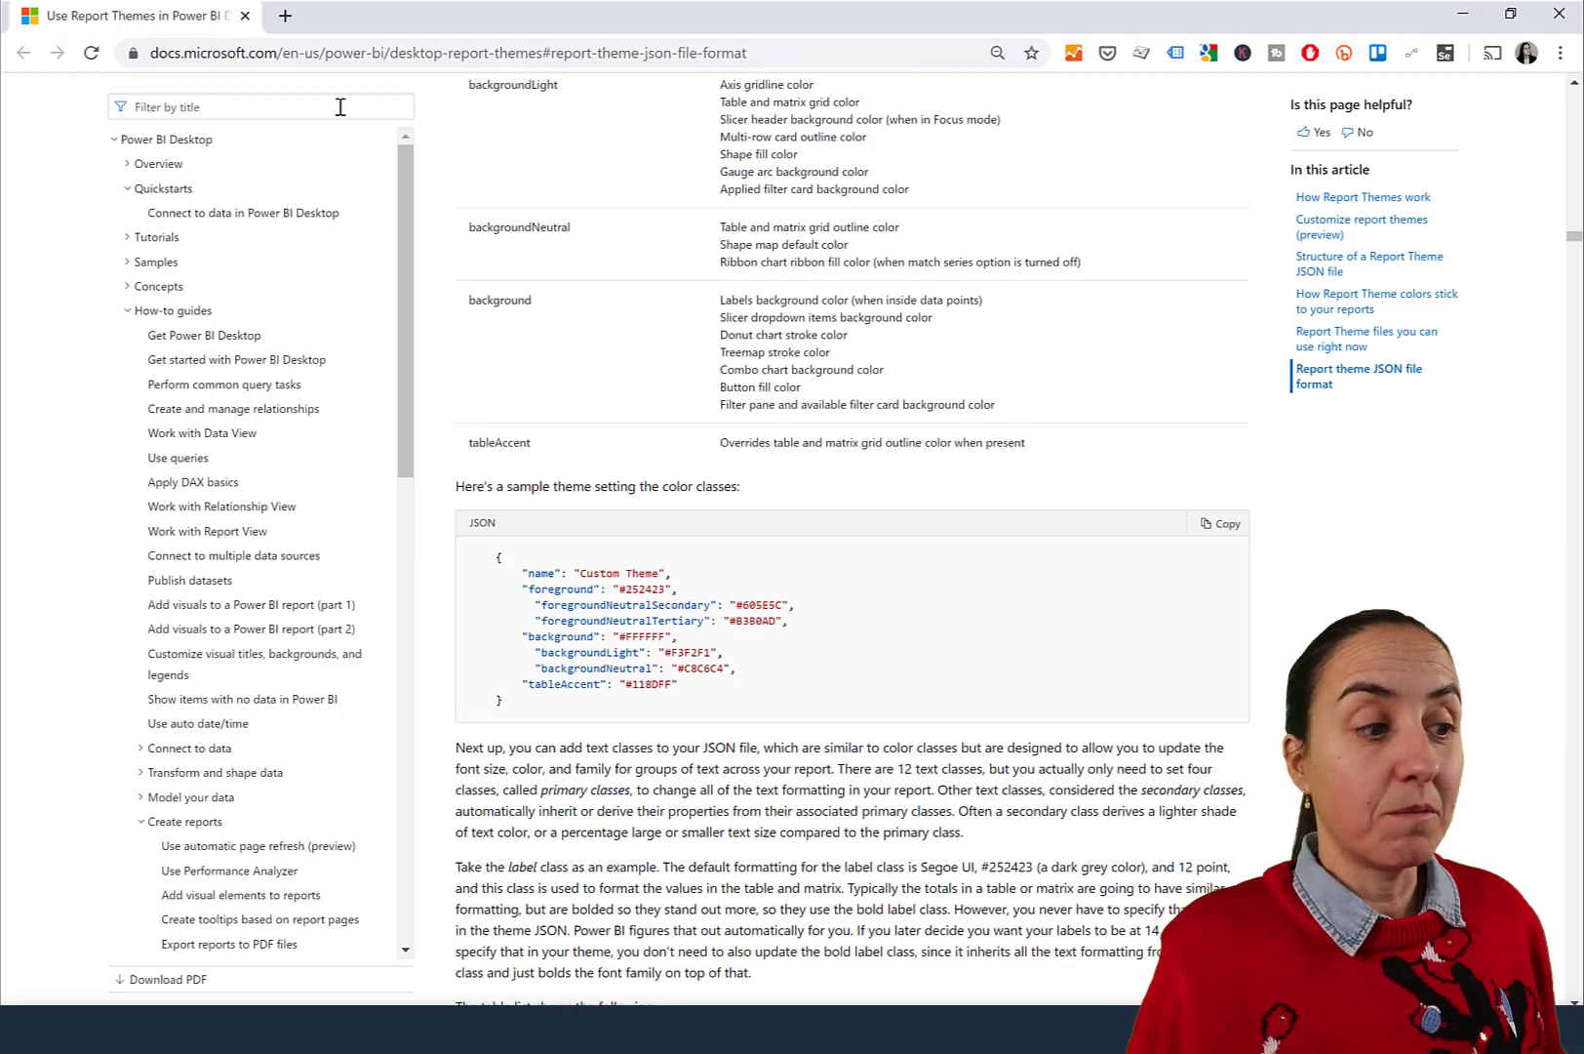
{"action": "left_click", "coordinate": [1463, 28]}
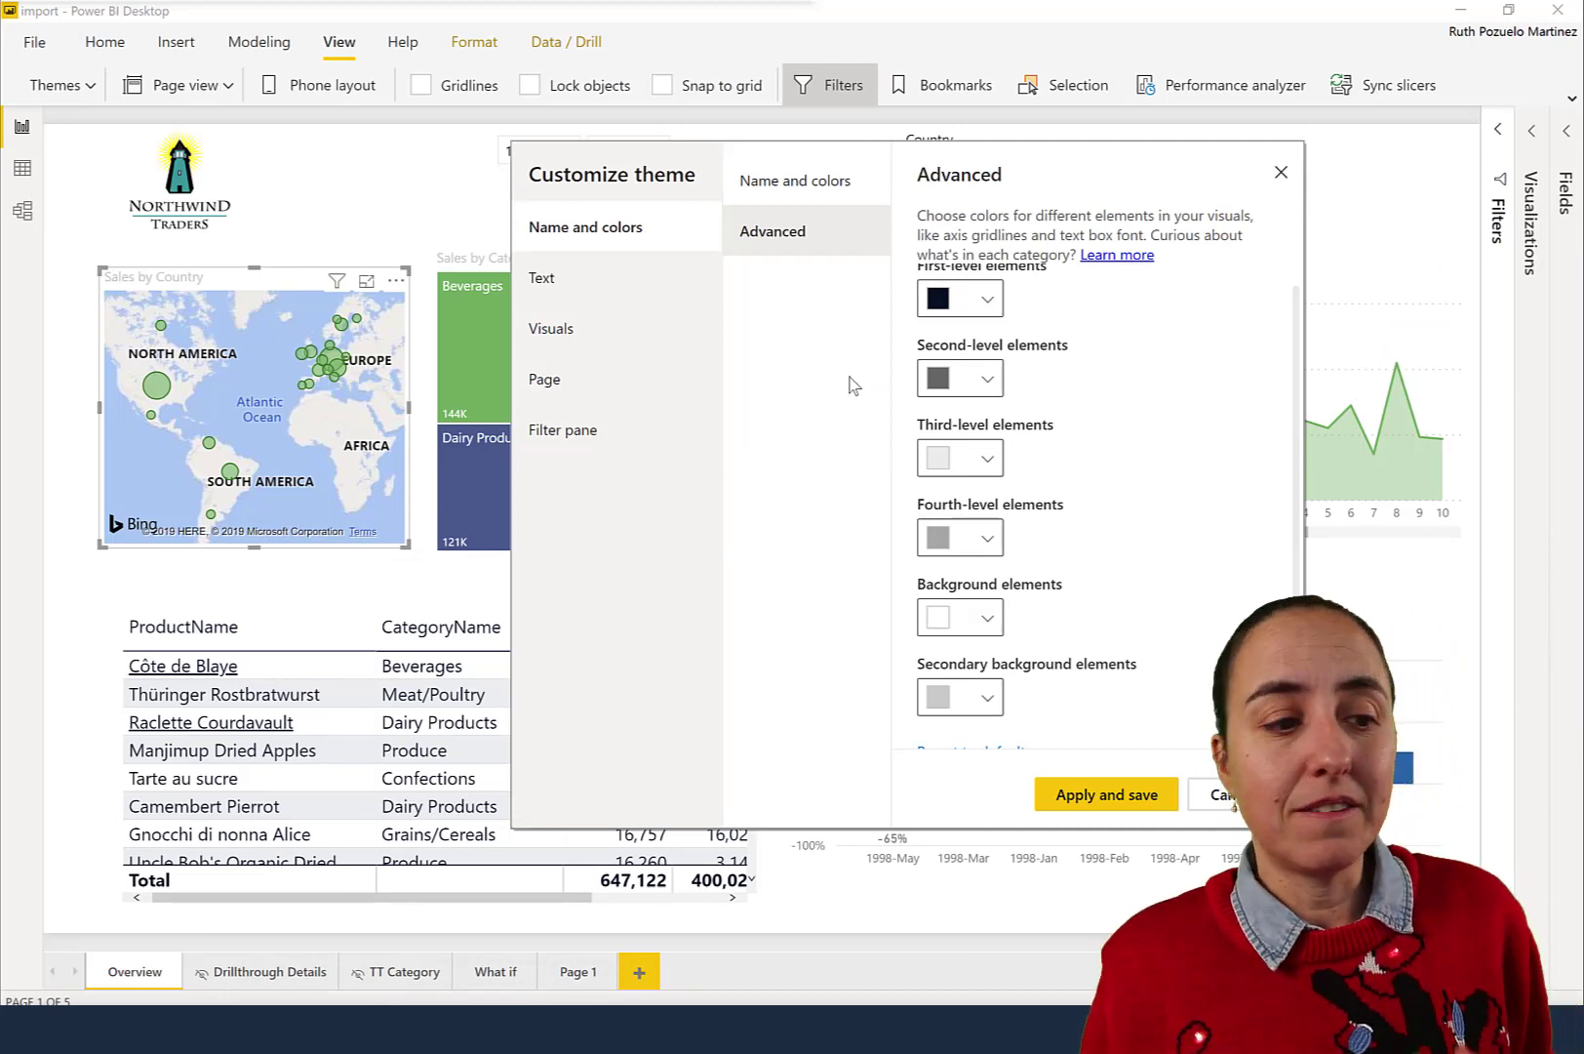
Show the theme's General text settings, locked for this older theme
{"action": "left_click", "coordinate": [648, 283]}
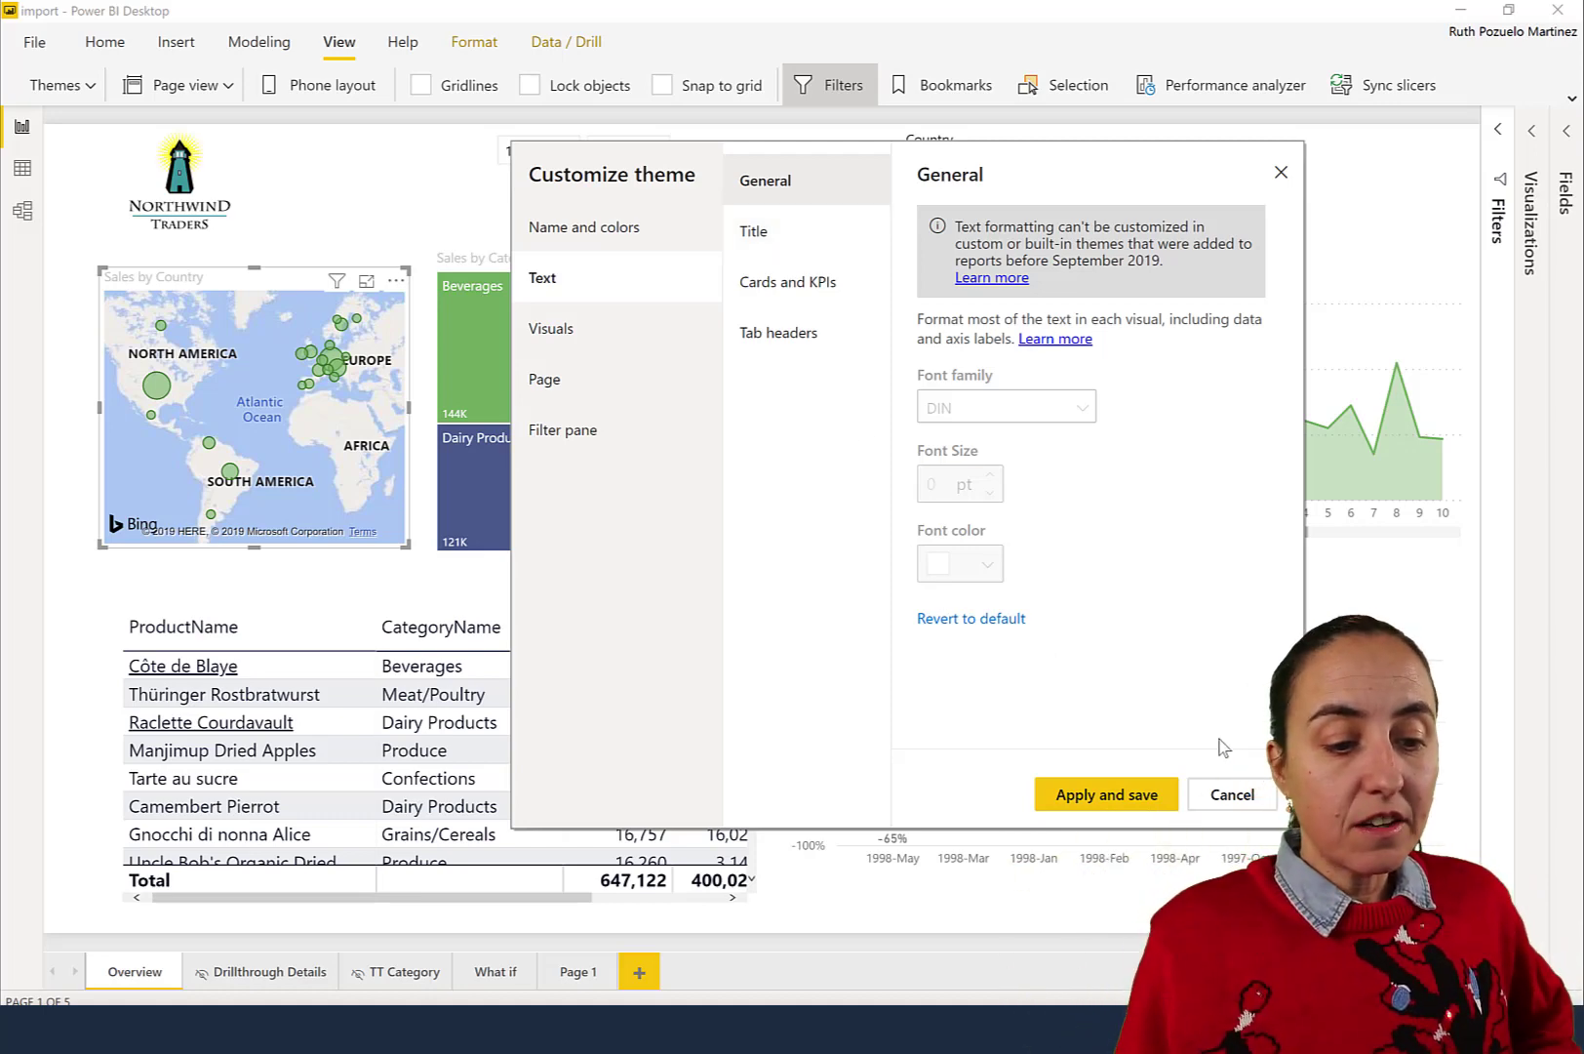
Discard the City Park theme customization without saving
{"action": "left_click", "coordinate": [1231, 794]}
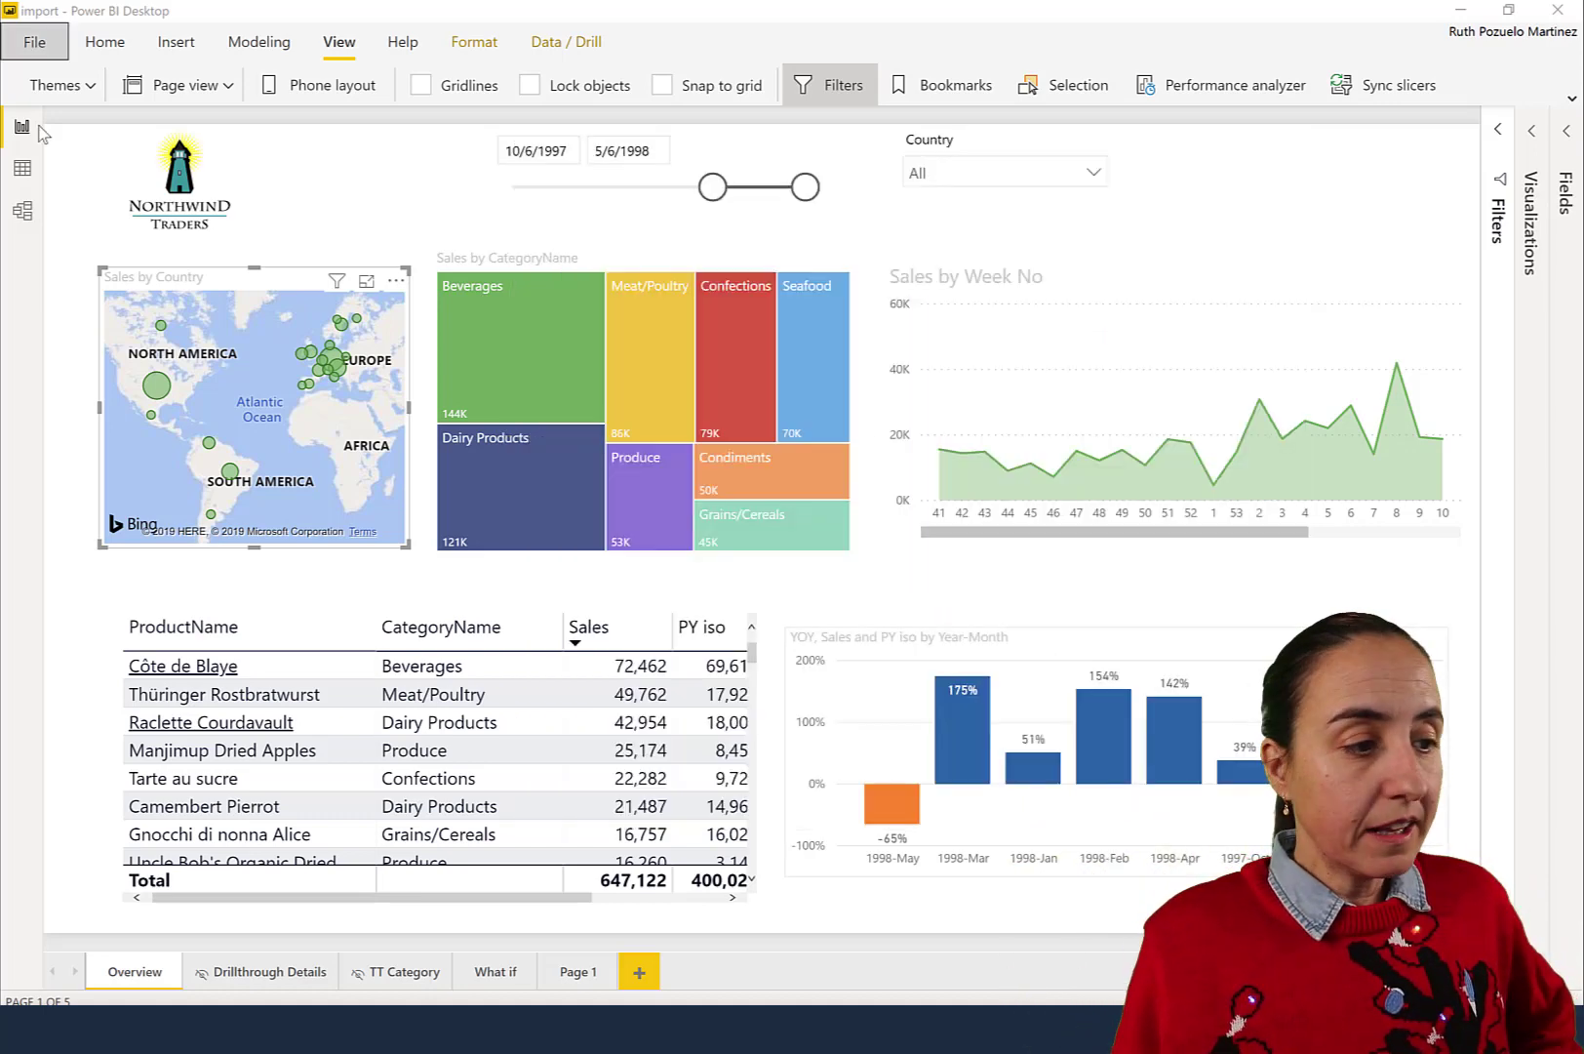
{"action": "left_click", "coordinate": [87, 86]}
{"action": "left_click", "coordinate": [257, 276]}
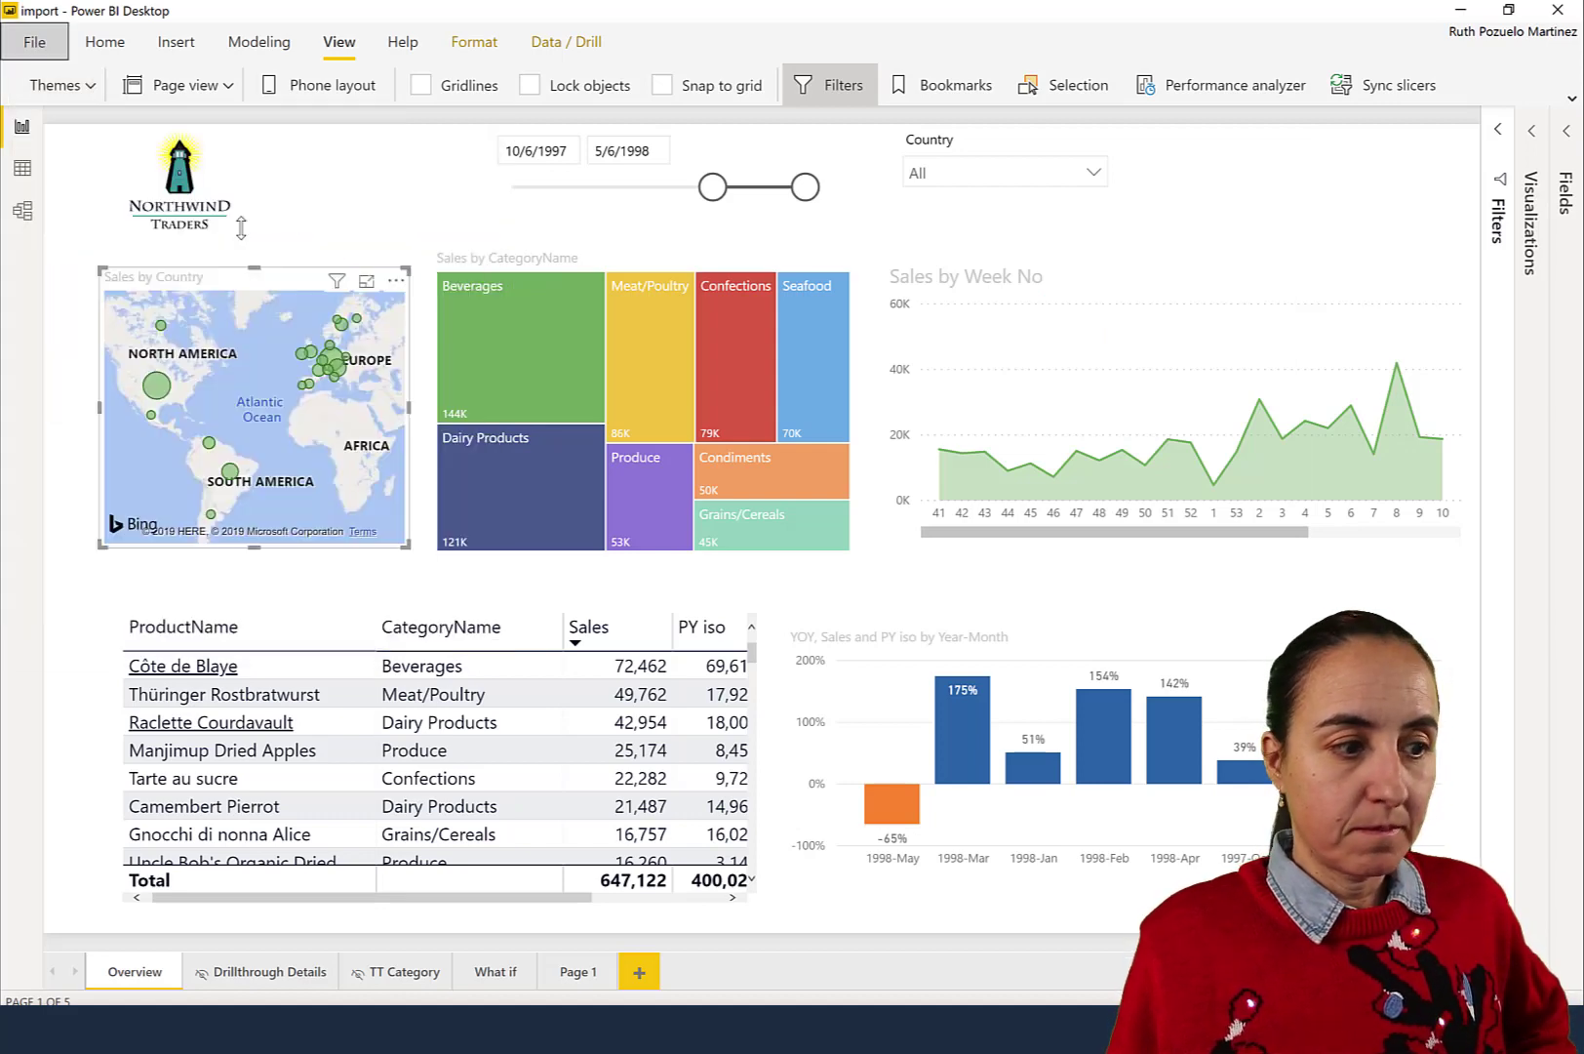
{"action": "left_click", "coordinate": [85, 88]}
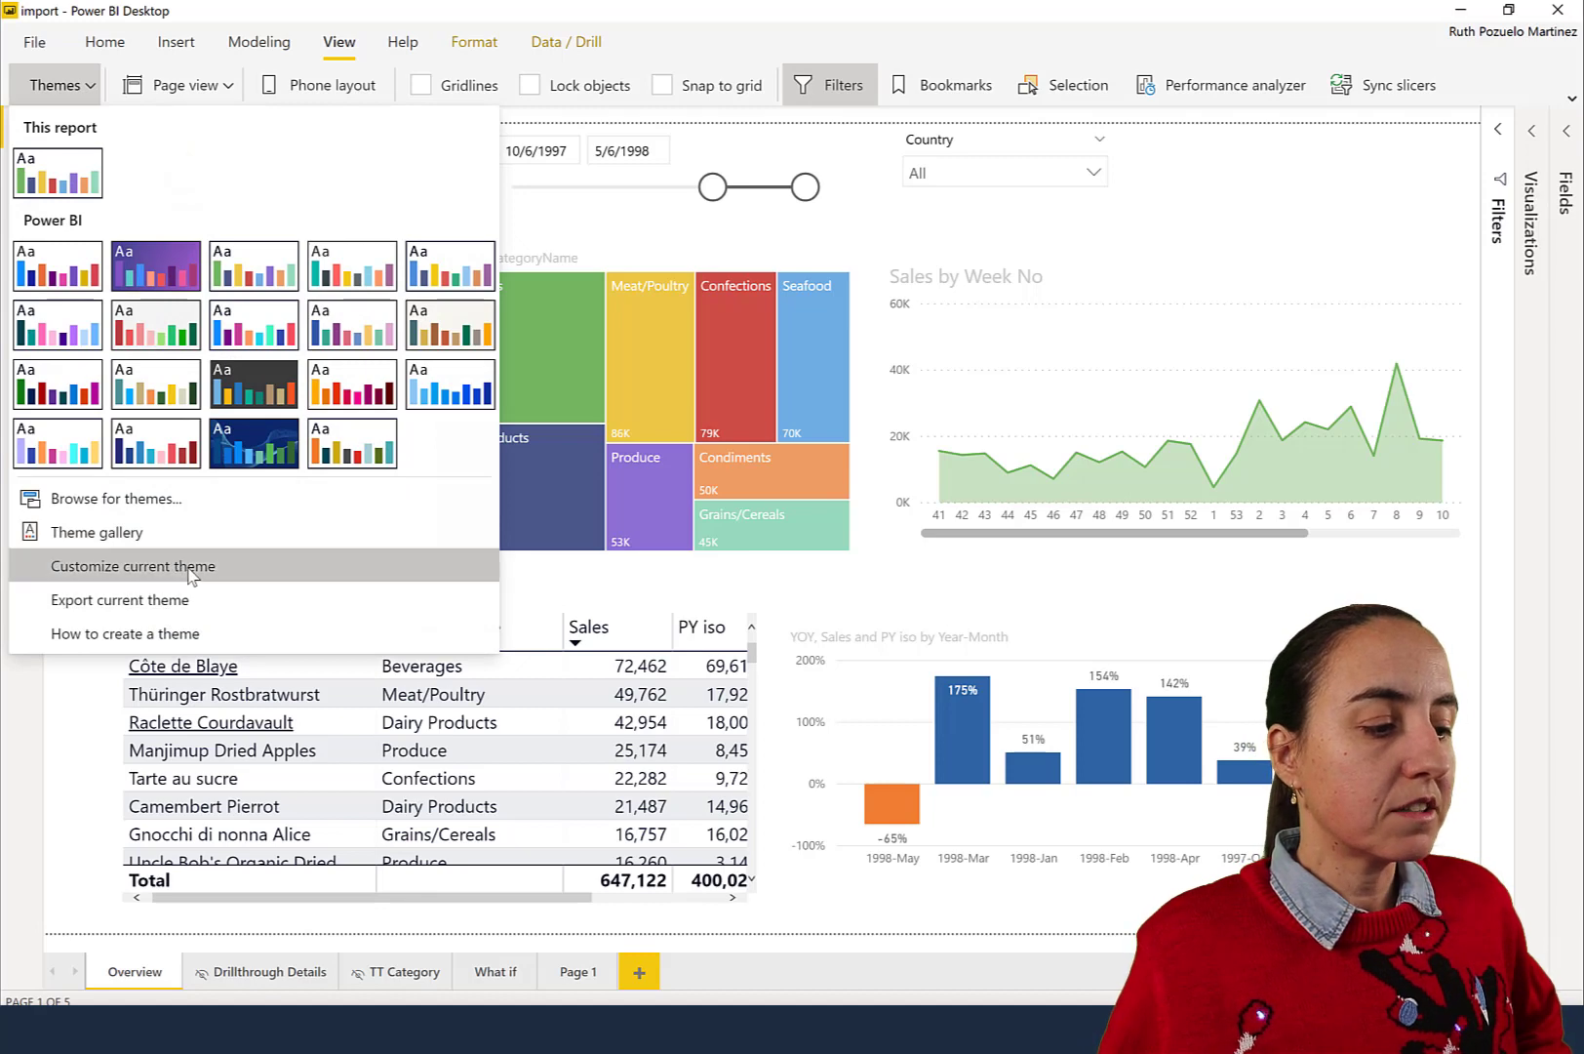
Inspect the theme's Text > Title settings, then cancel and bring back the themes gallery
{"action": "left_click", "coordinate": [191, 576]}
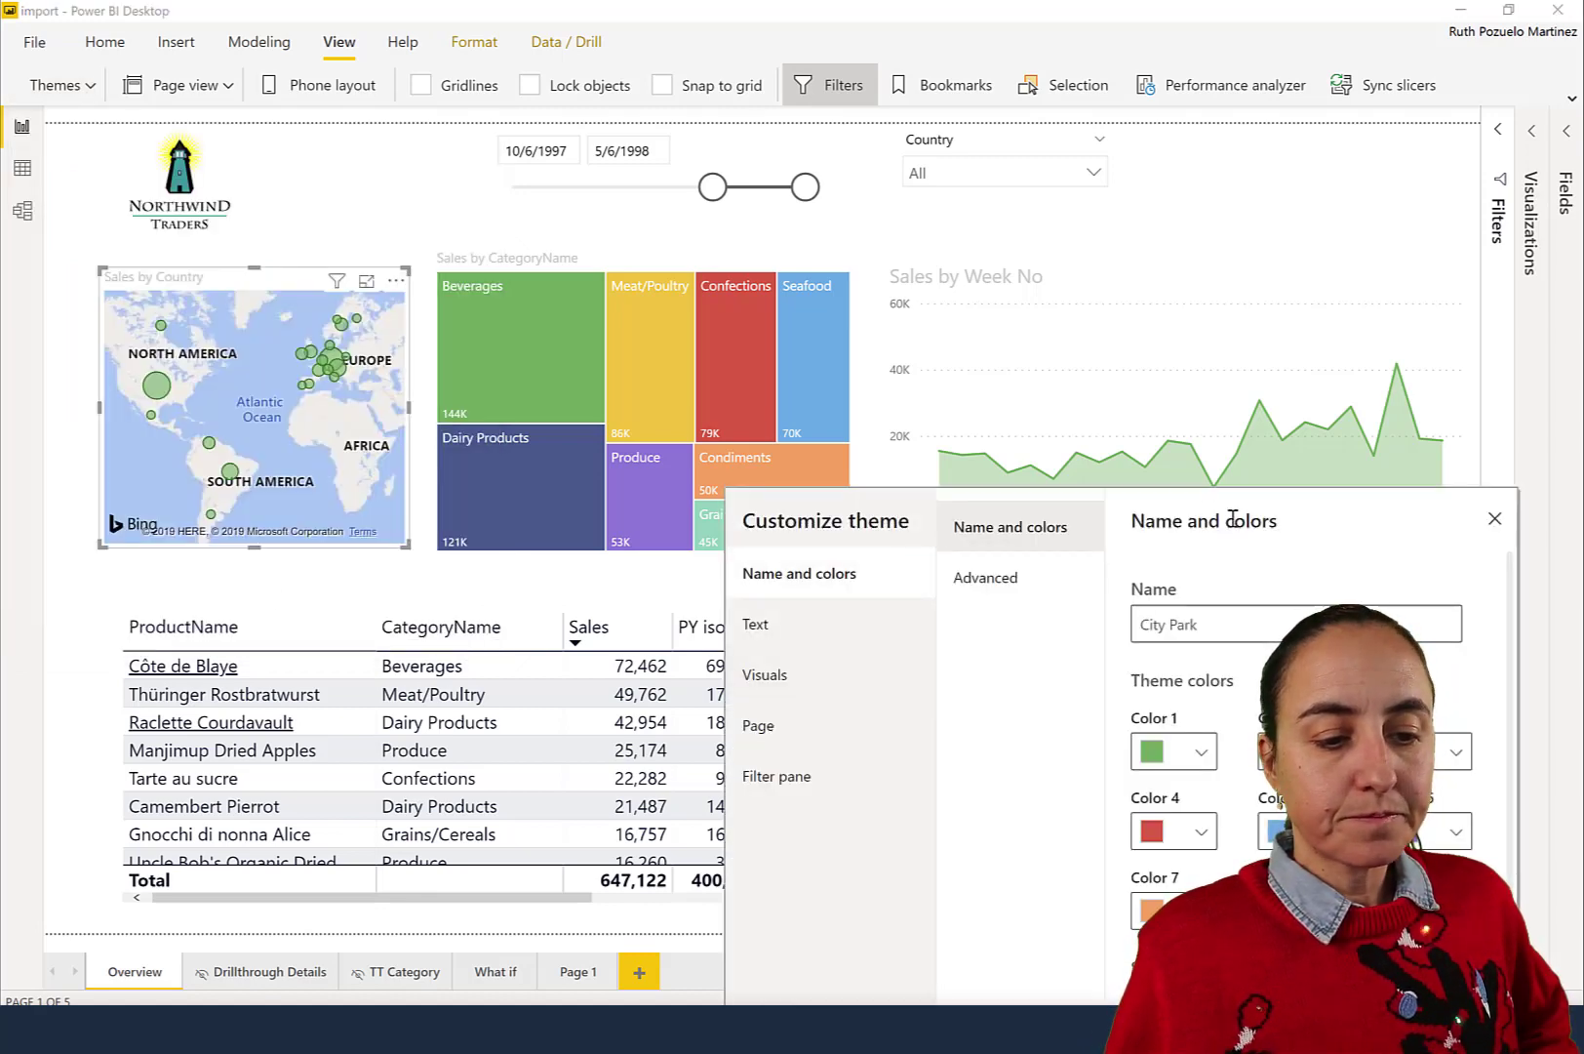
{"action": "left_click_drag", "start_coordinate": [1233, 522], "coordinate": [1132, 490]}
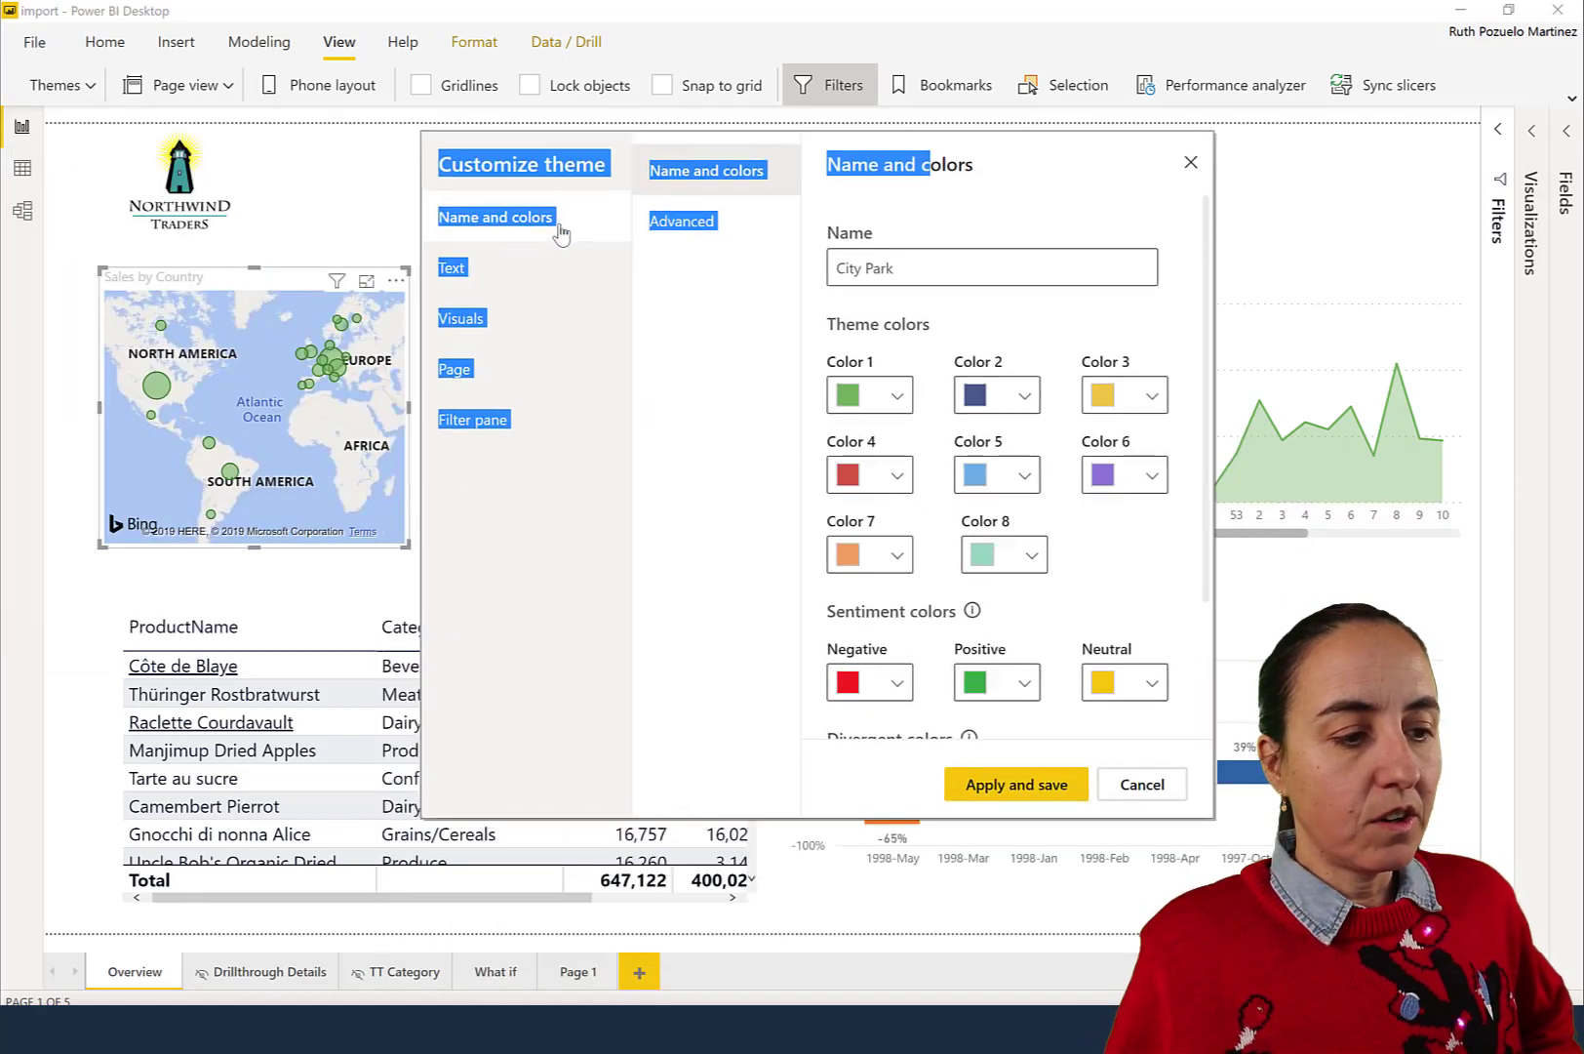
{"action": "left_click", "coordinate": [488, 271]}
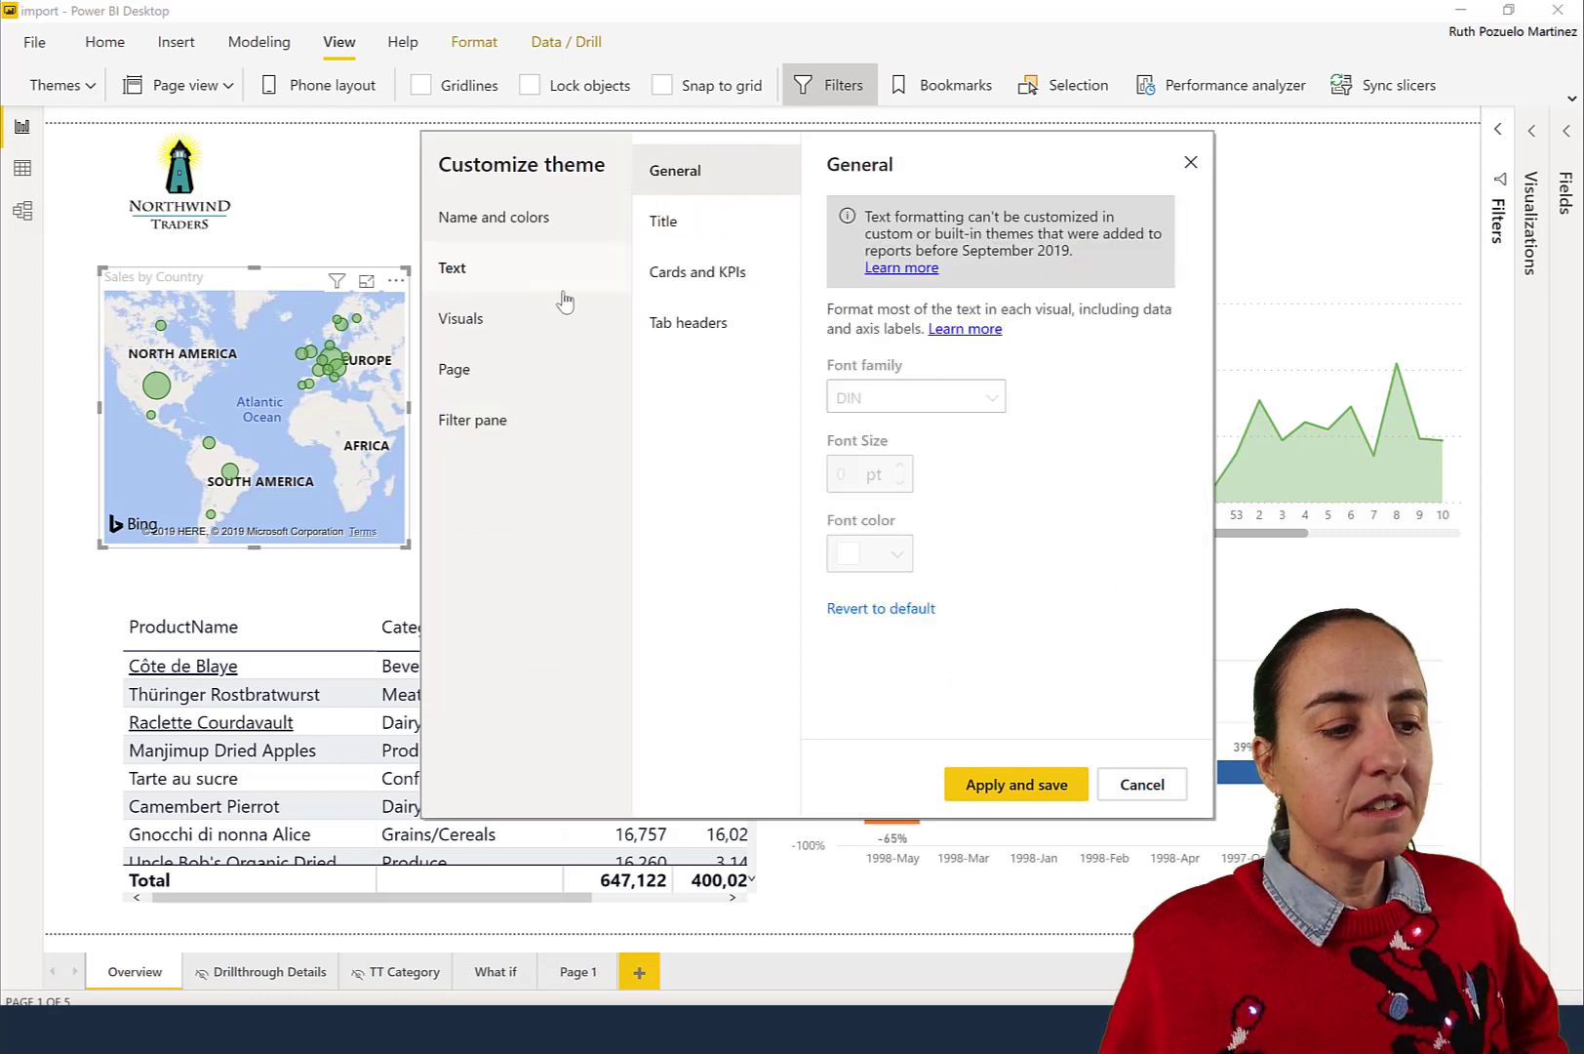
{"action": "left_click", "coordinate": [725, 222]}
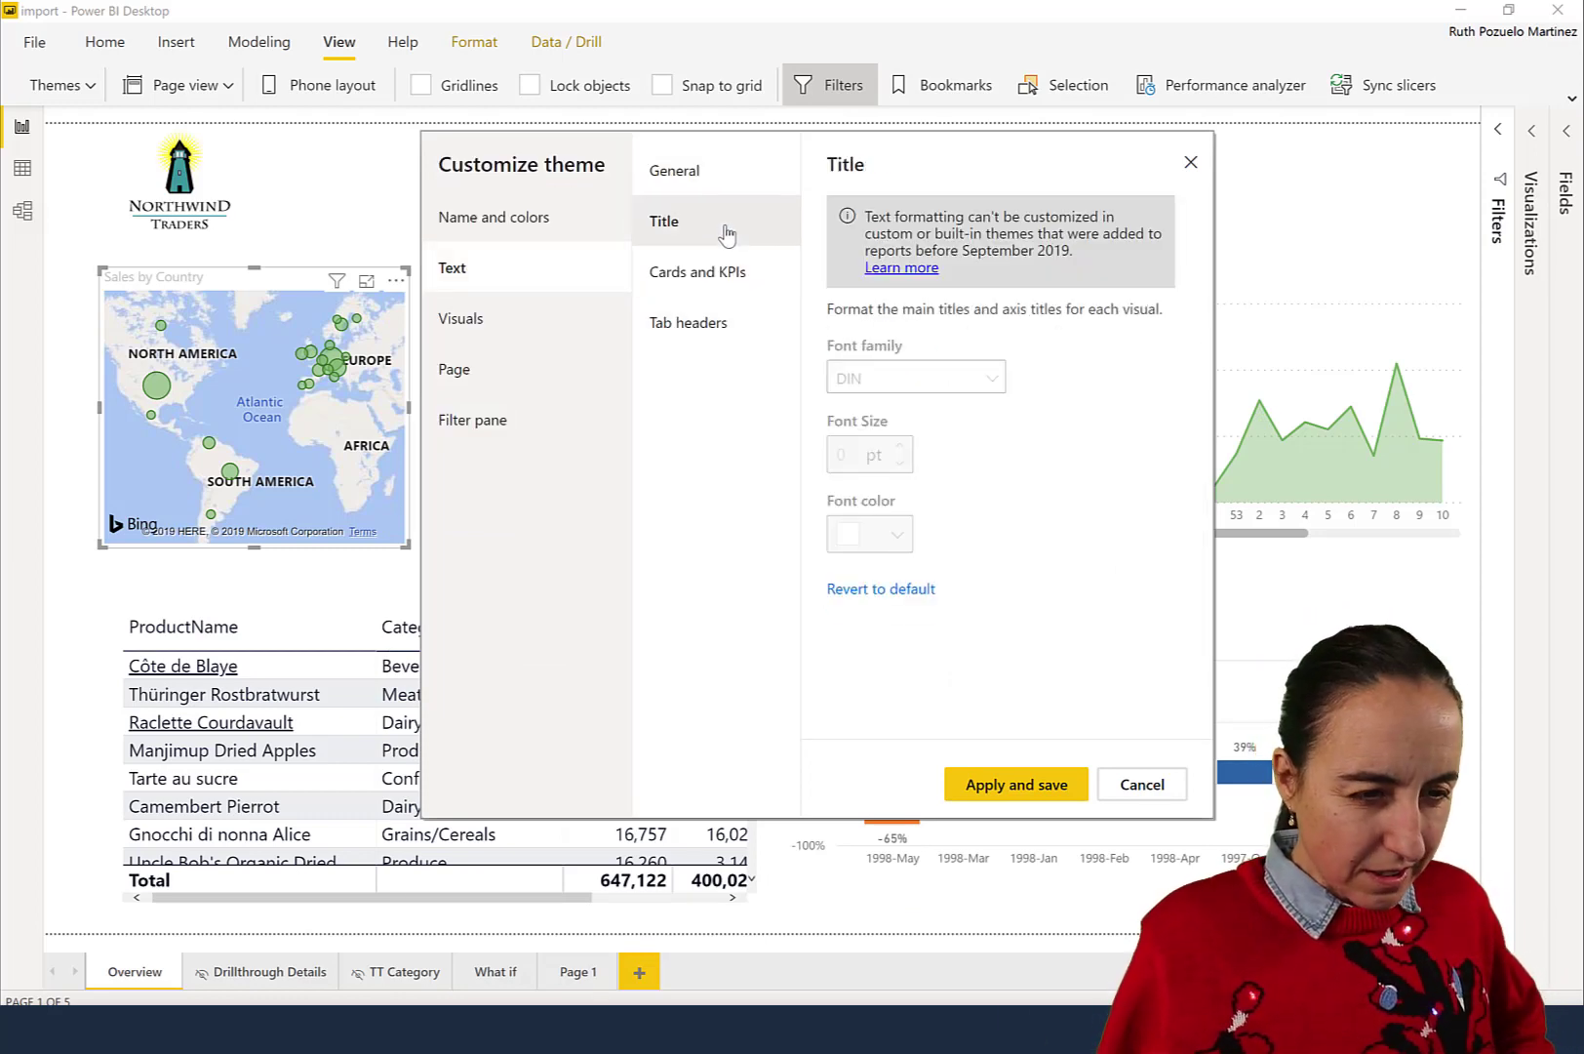
{"action": "left_click", "coordinate": [1139, 784]}
{"action": "left_click", "coordinate": [86, 101]}
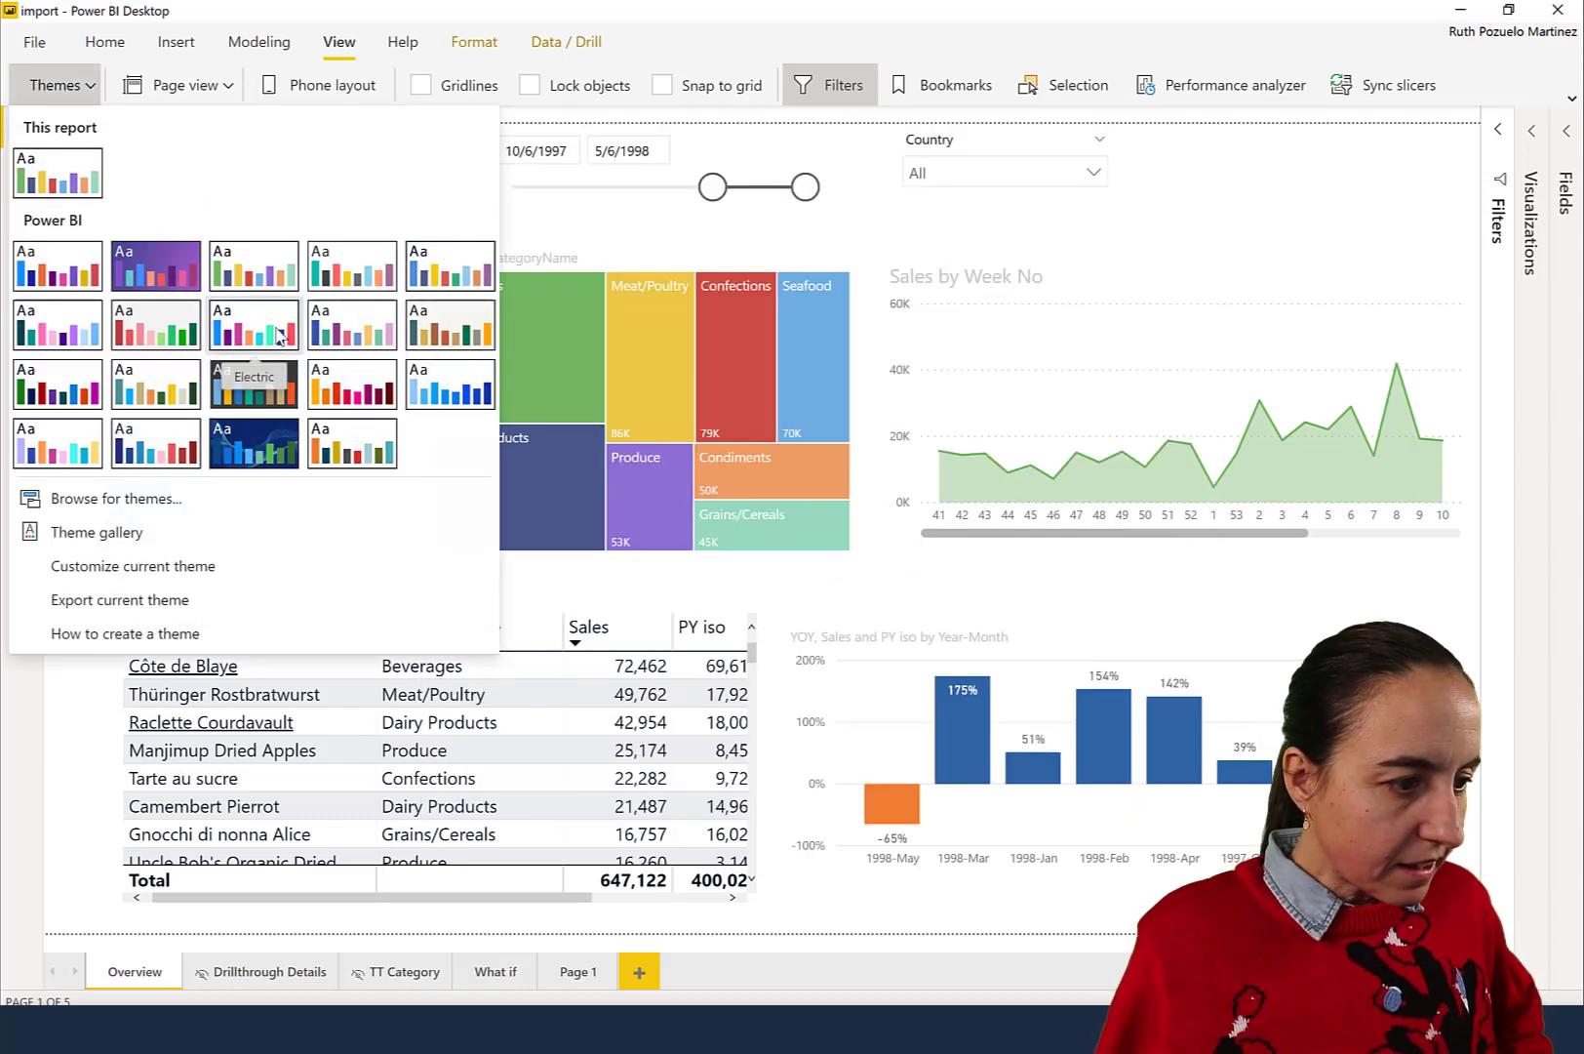
Apply the Electric theme and browse its Title, Cards and KPIs, and Tab headers text settings
{"action": "key", "text": "Escape"}
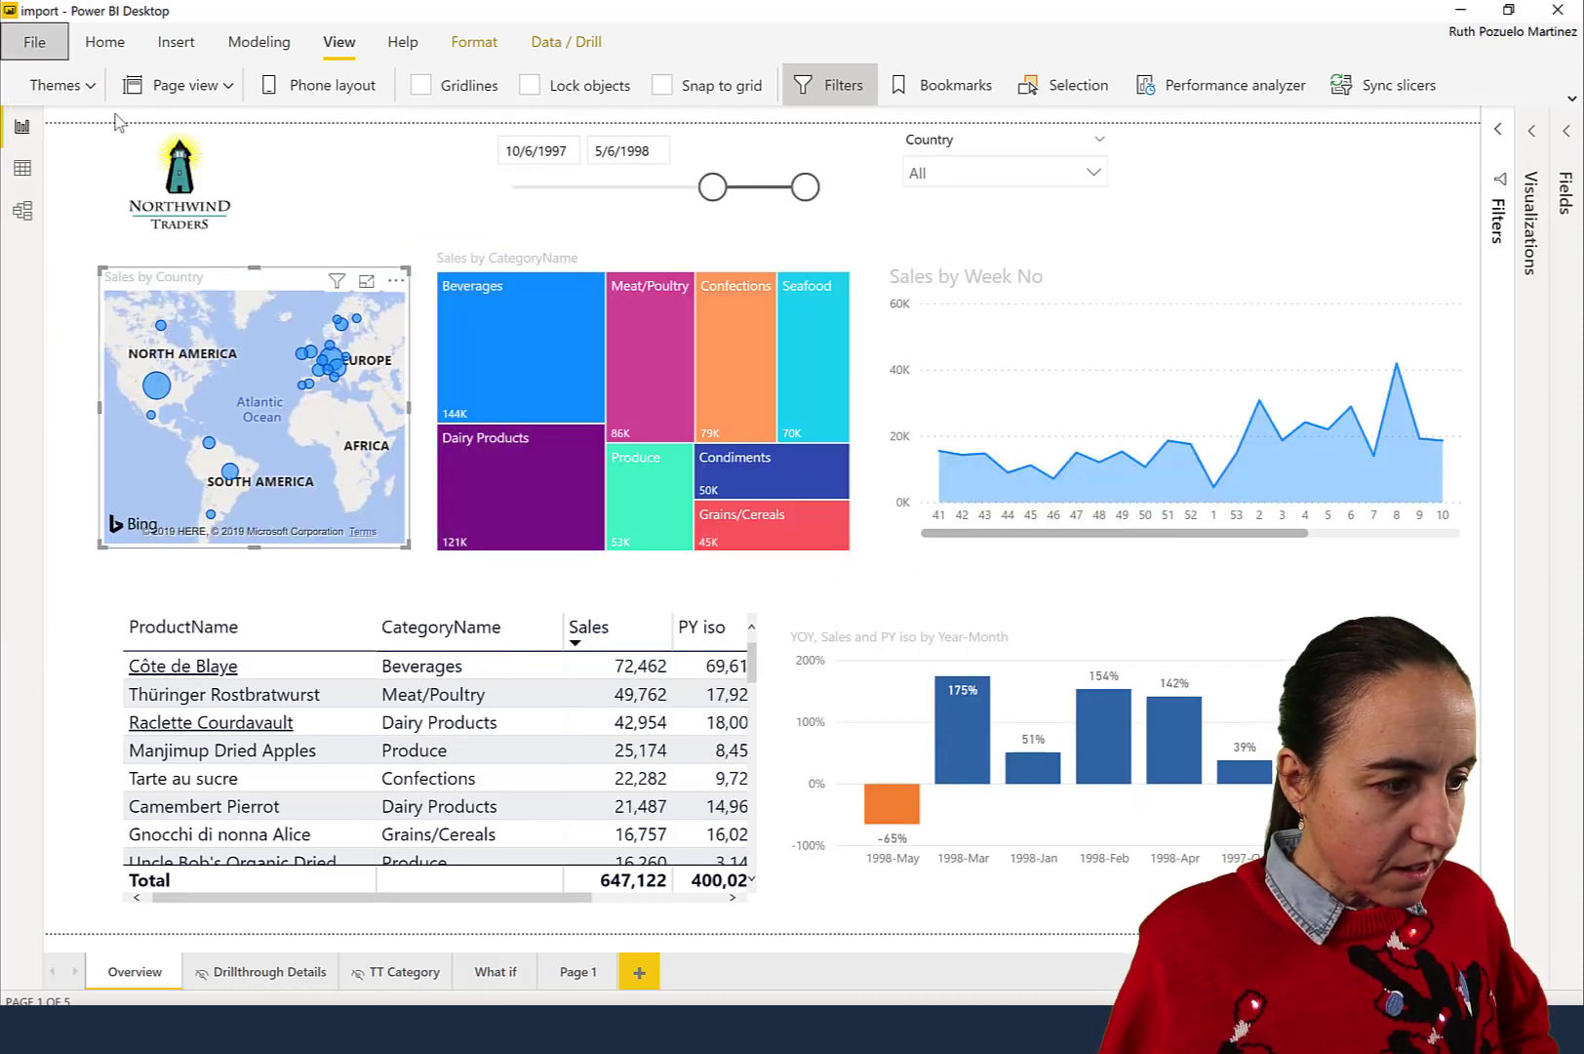
{"action": "left_click", "coordinate": [86, 90]}
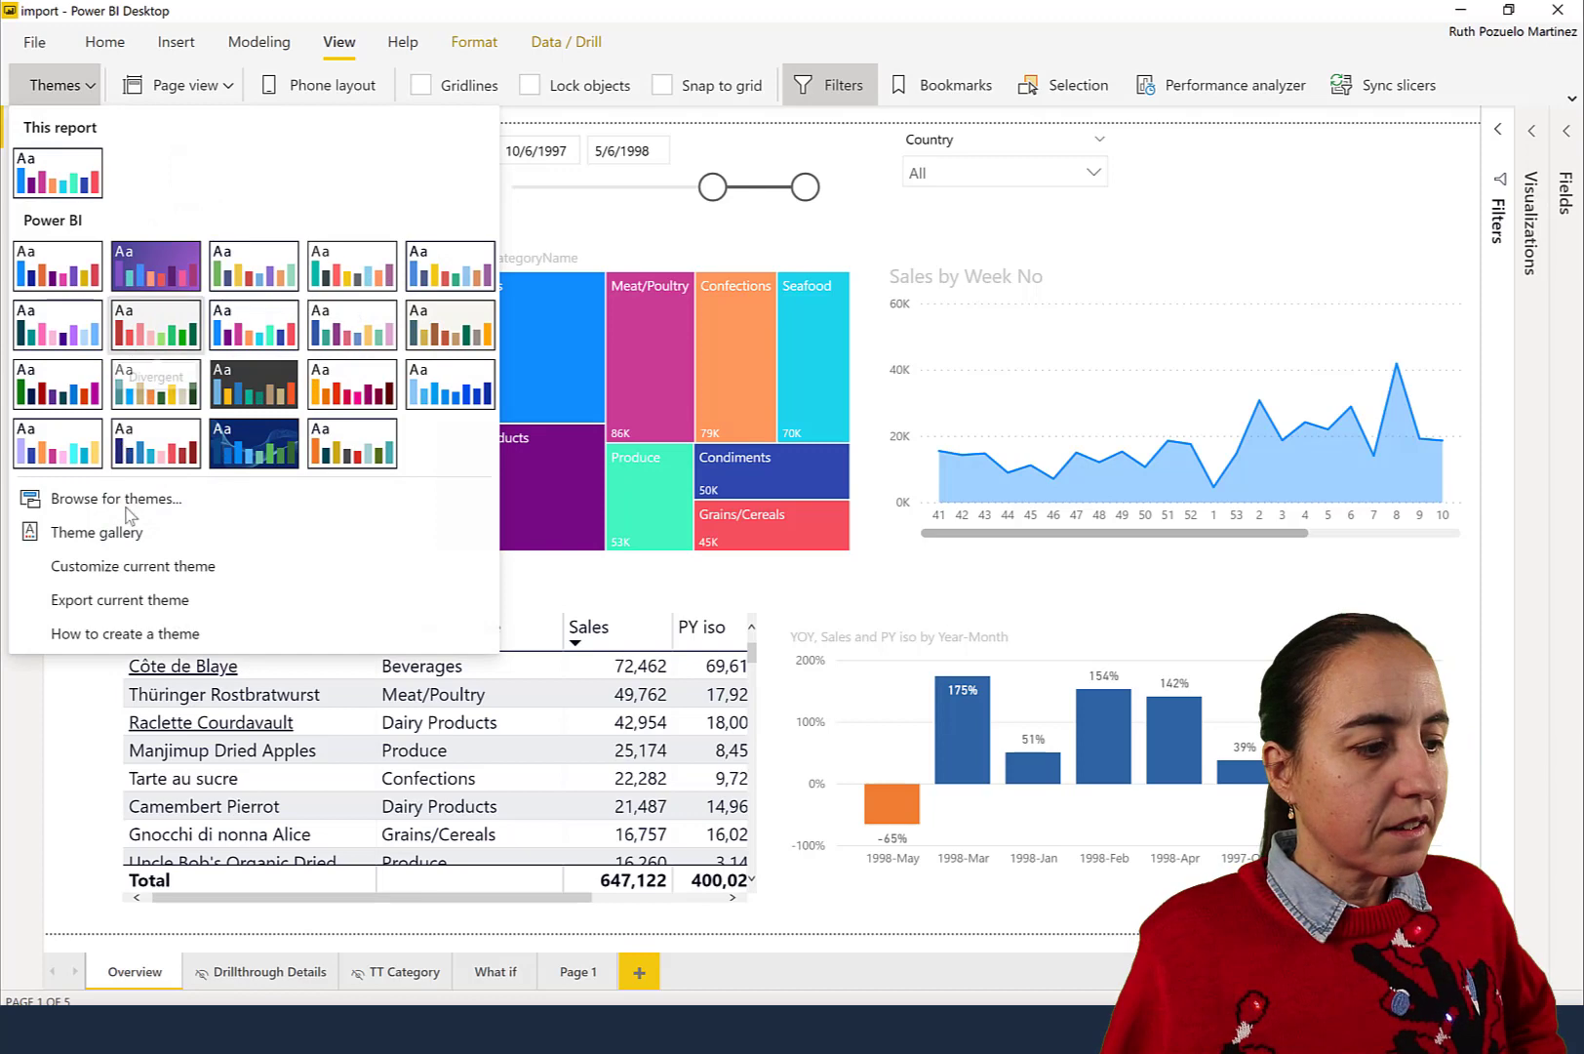
{"action": "left_click", "coordinate": [172, 572]}
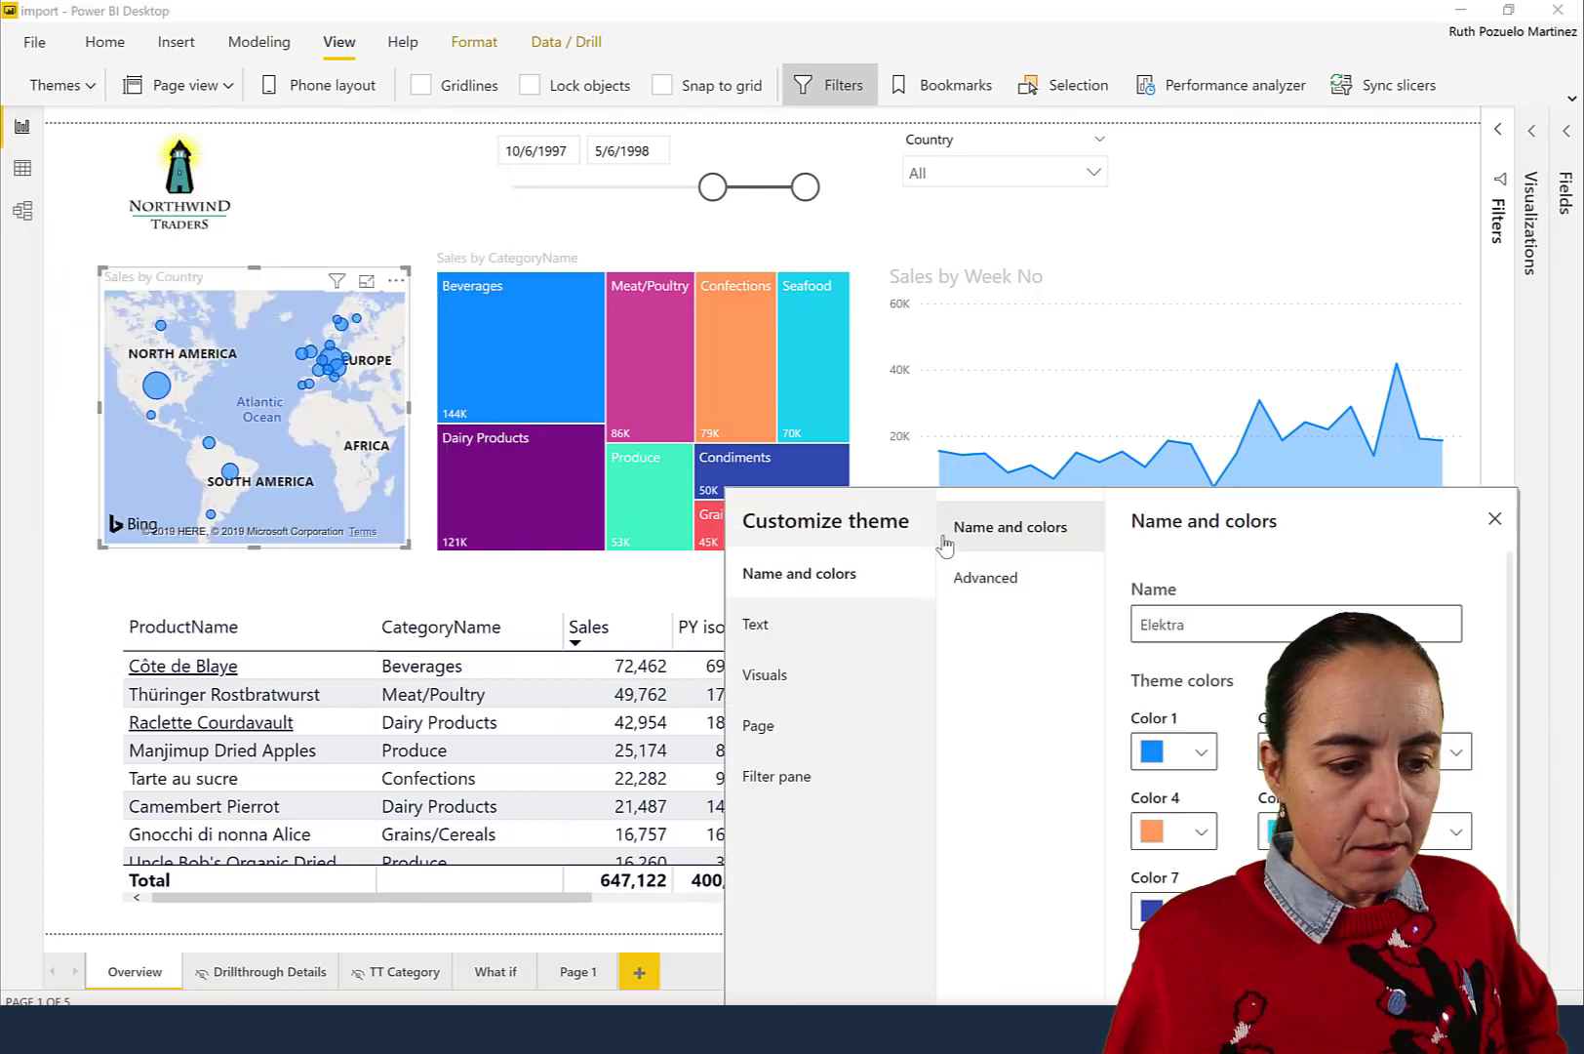
{"action": "left_click", "coordinate": [782, 634]}
{"action": "left_click", "coordinate": [986, 585]}
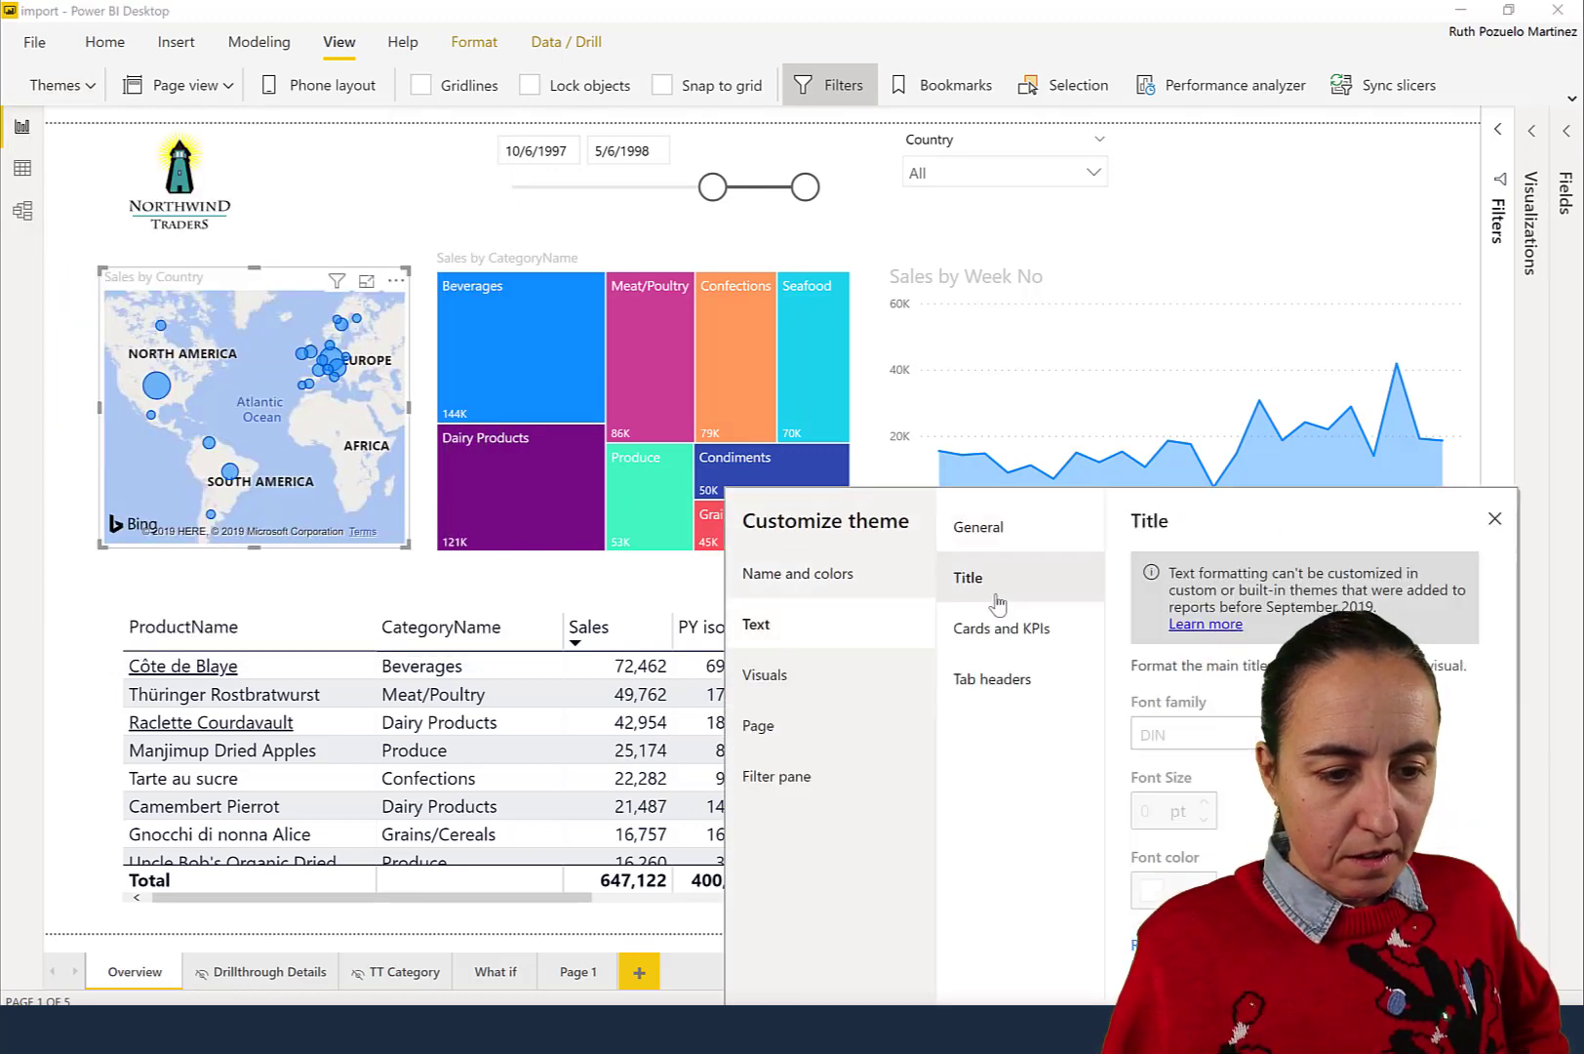
{"action": "left_click", "coordinate": [997, 636]}
{"action": "left_click", "coordinate": [1007, 663]}
Cancel the Electric theme customization without changes
{"action": "left_click_drag", "start_coordinate": [1212, 551], "coordinate": [1041, 234]}
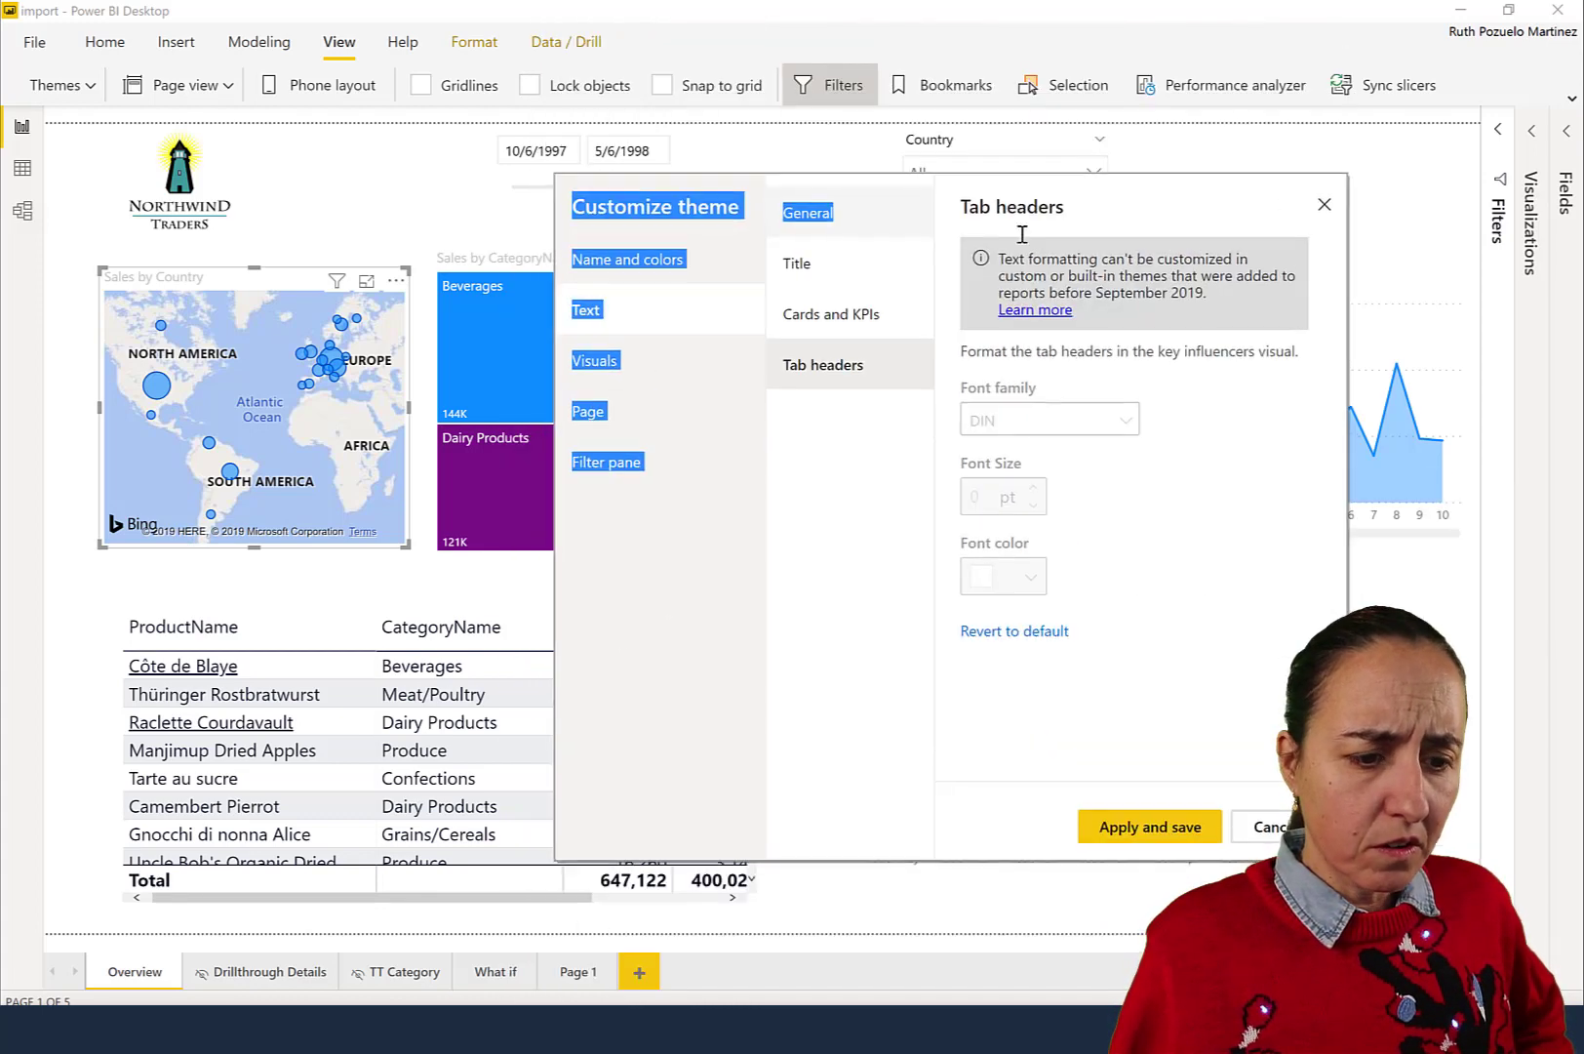
{"action": "left_click", "coordinate": [1256, 824]}
{"action": "left_click", "coordinate": [59, 85]}
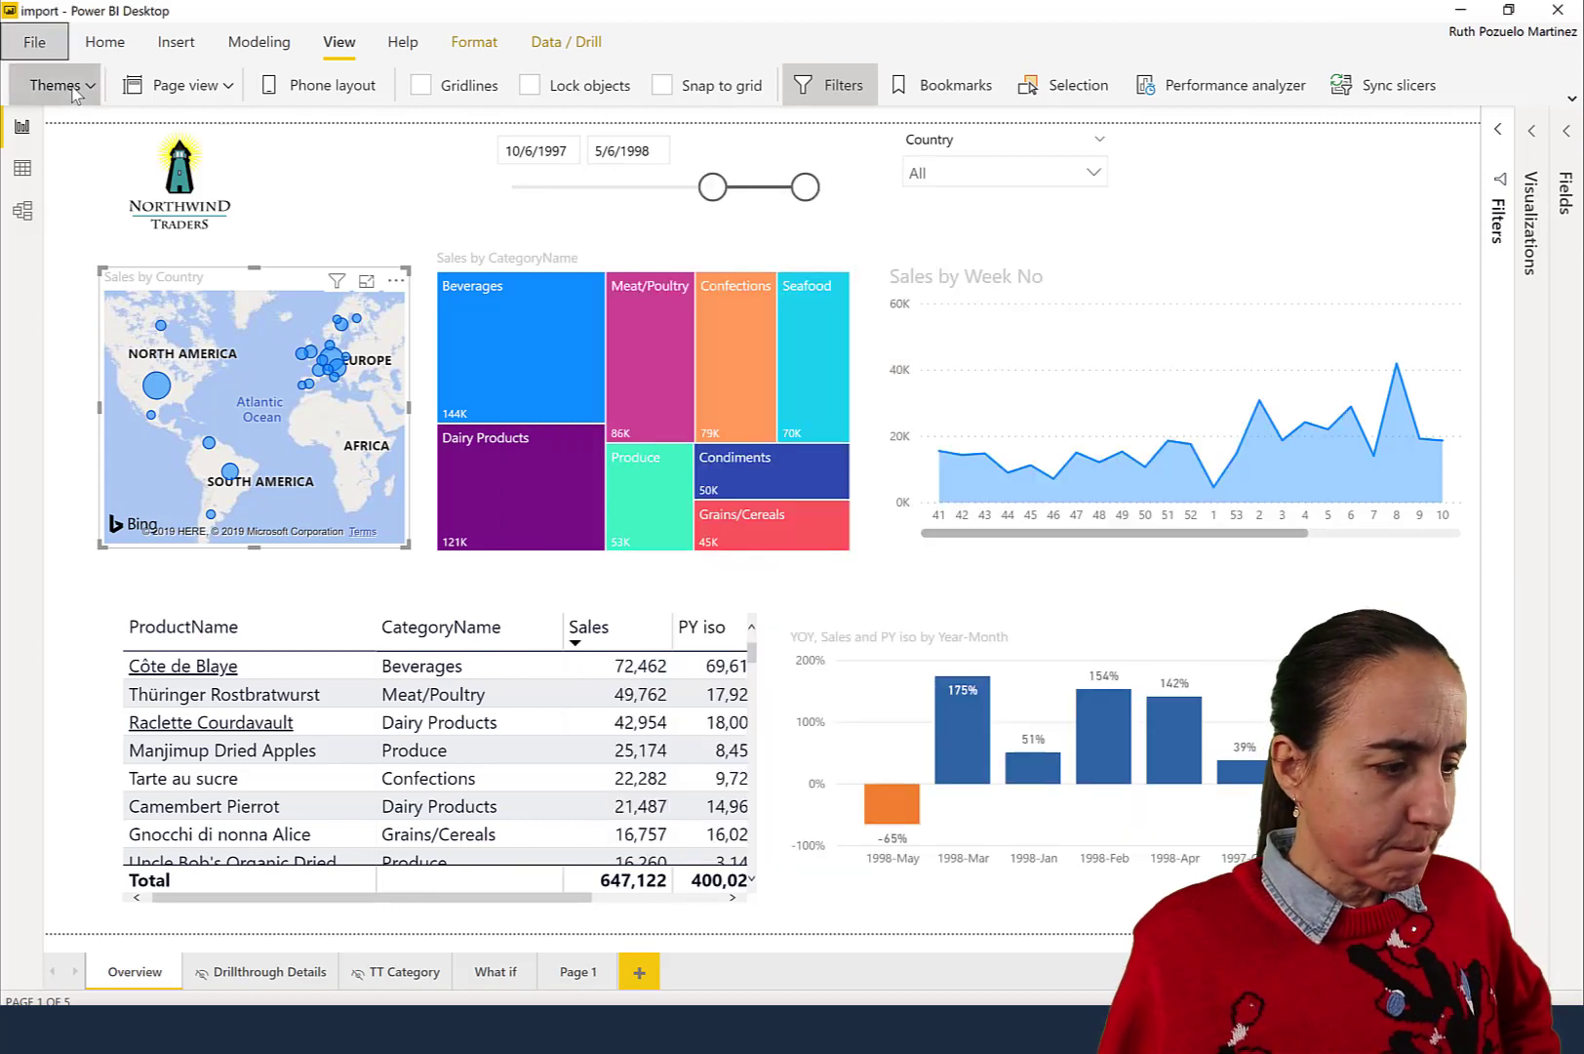
{"action": "left_click", "coordinate": [51, 267]}
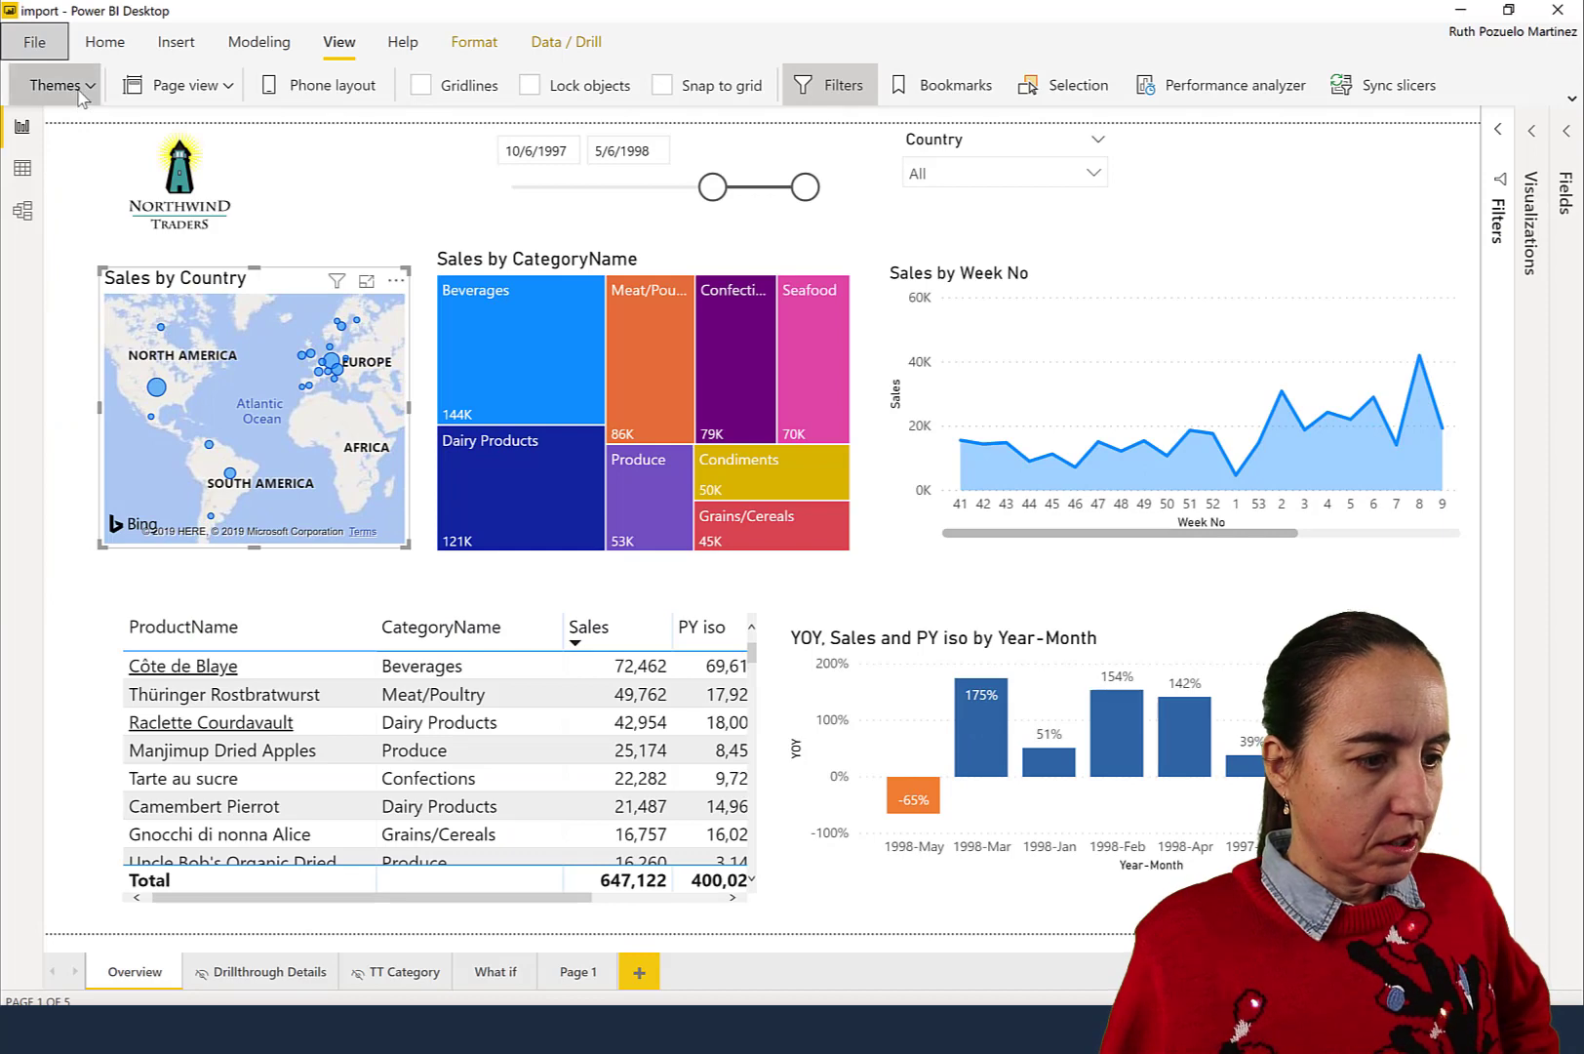
Go to Text > Title in the current theme's Customize theme dialog
{"action": "left_click", "coordinate": [79, 93]}
{"action": "left_click", "coordinate": [158, 574]}
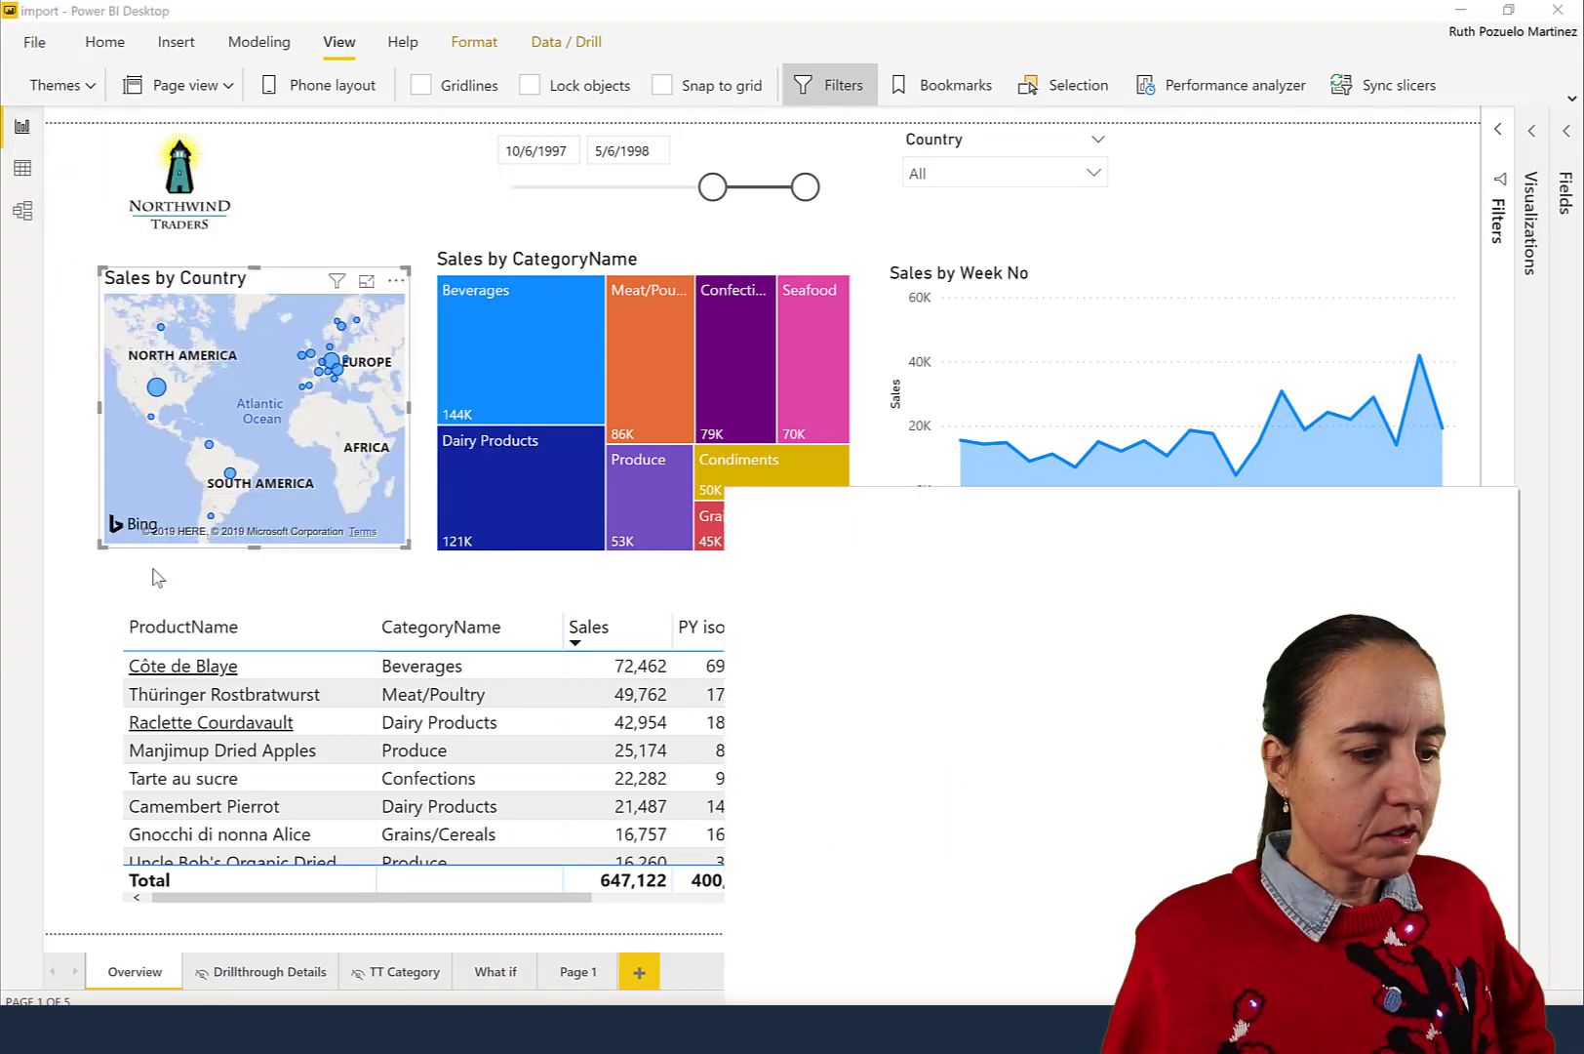
{"action": "left_click_drag", "start_coordinate": [1156, 522], "coordinate": [1059, 452]}
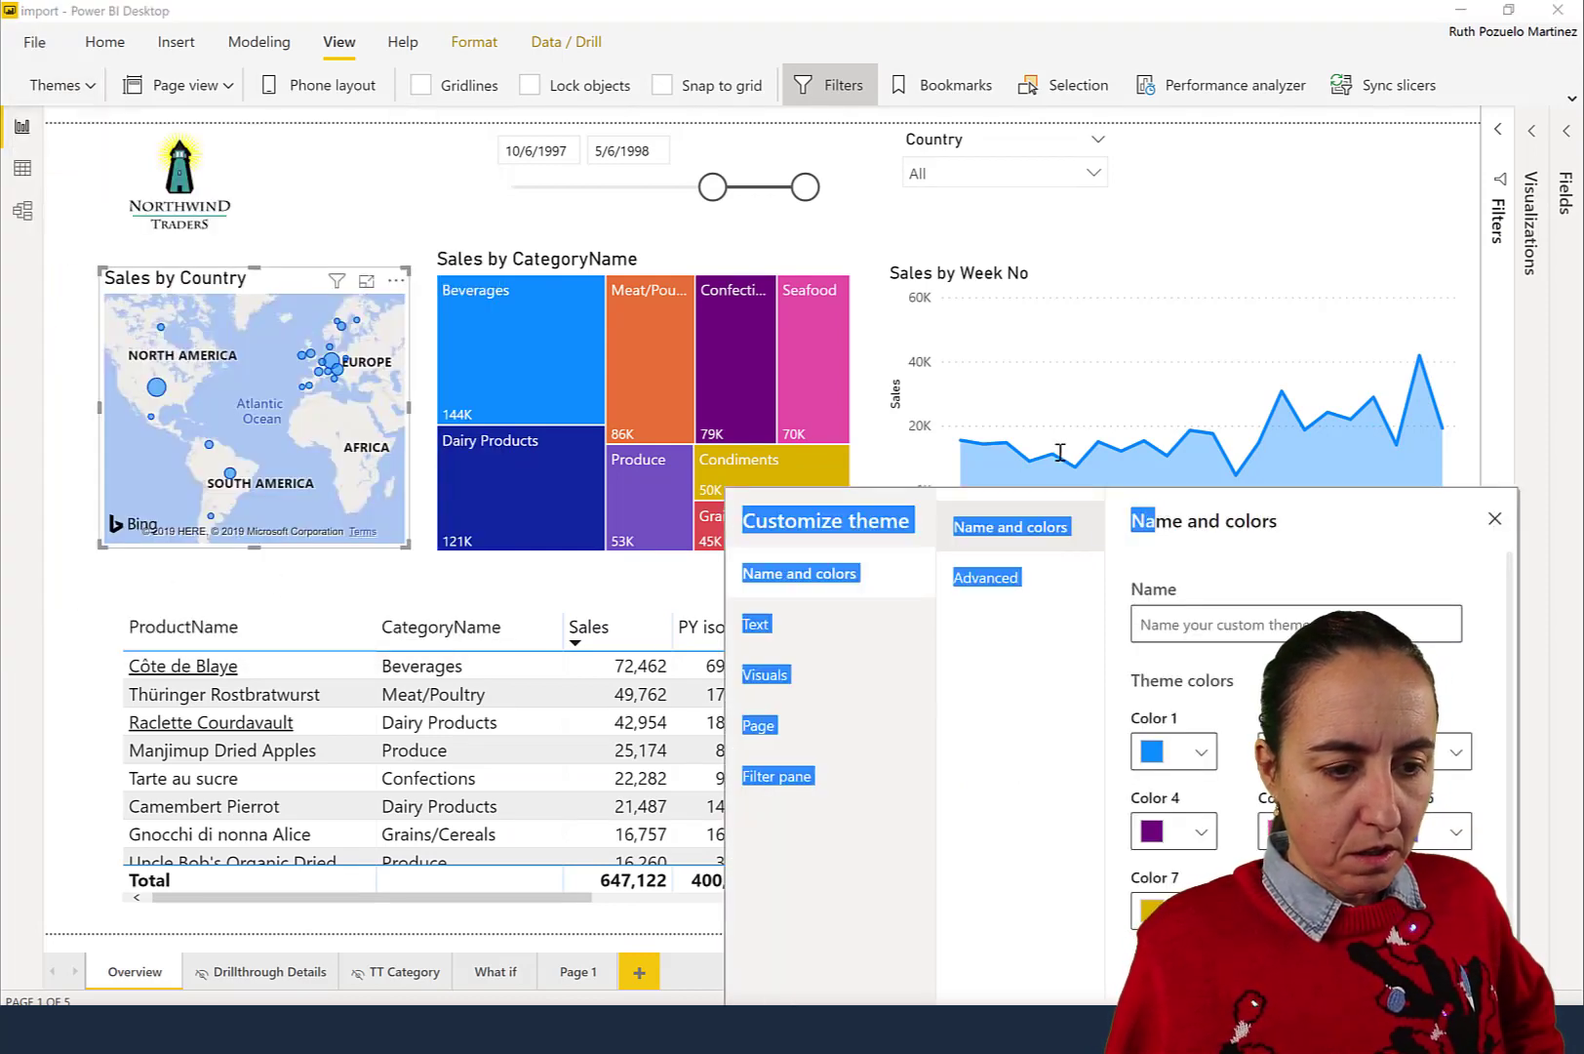
{"action": "left_click", "coordinate": [1239, 518]}
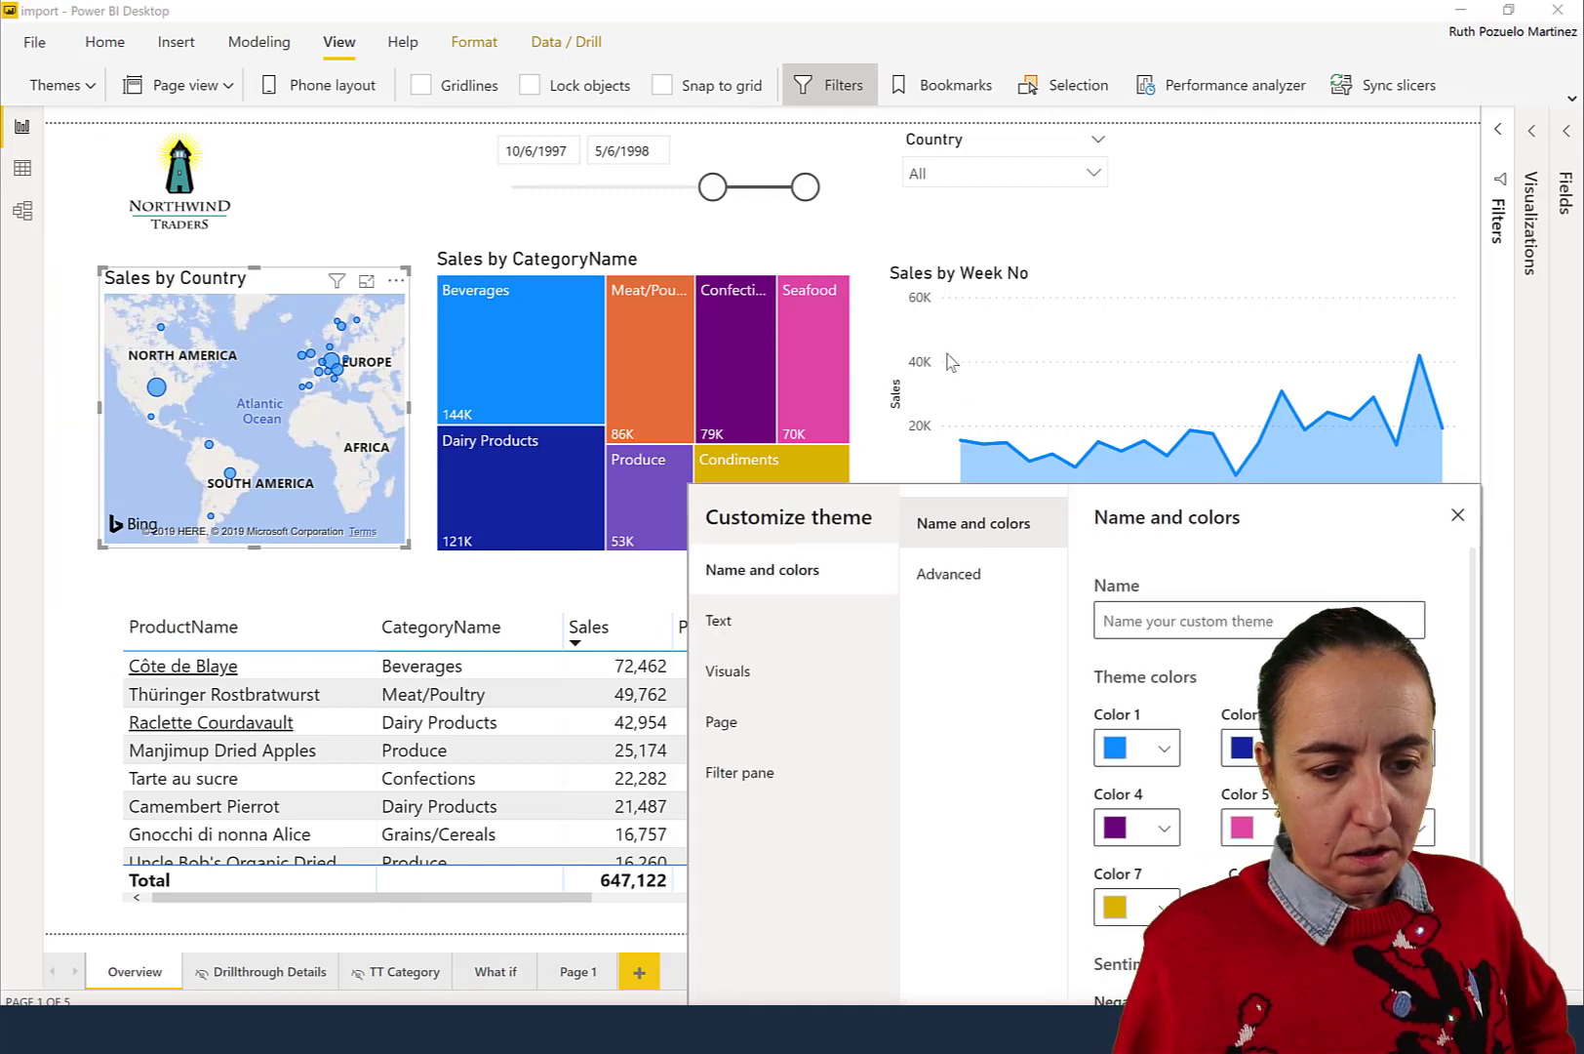
{"action": "left_click", "coordinate": [478, 333]}
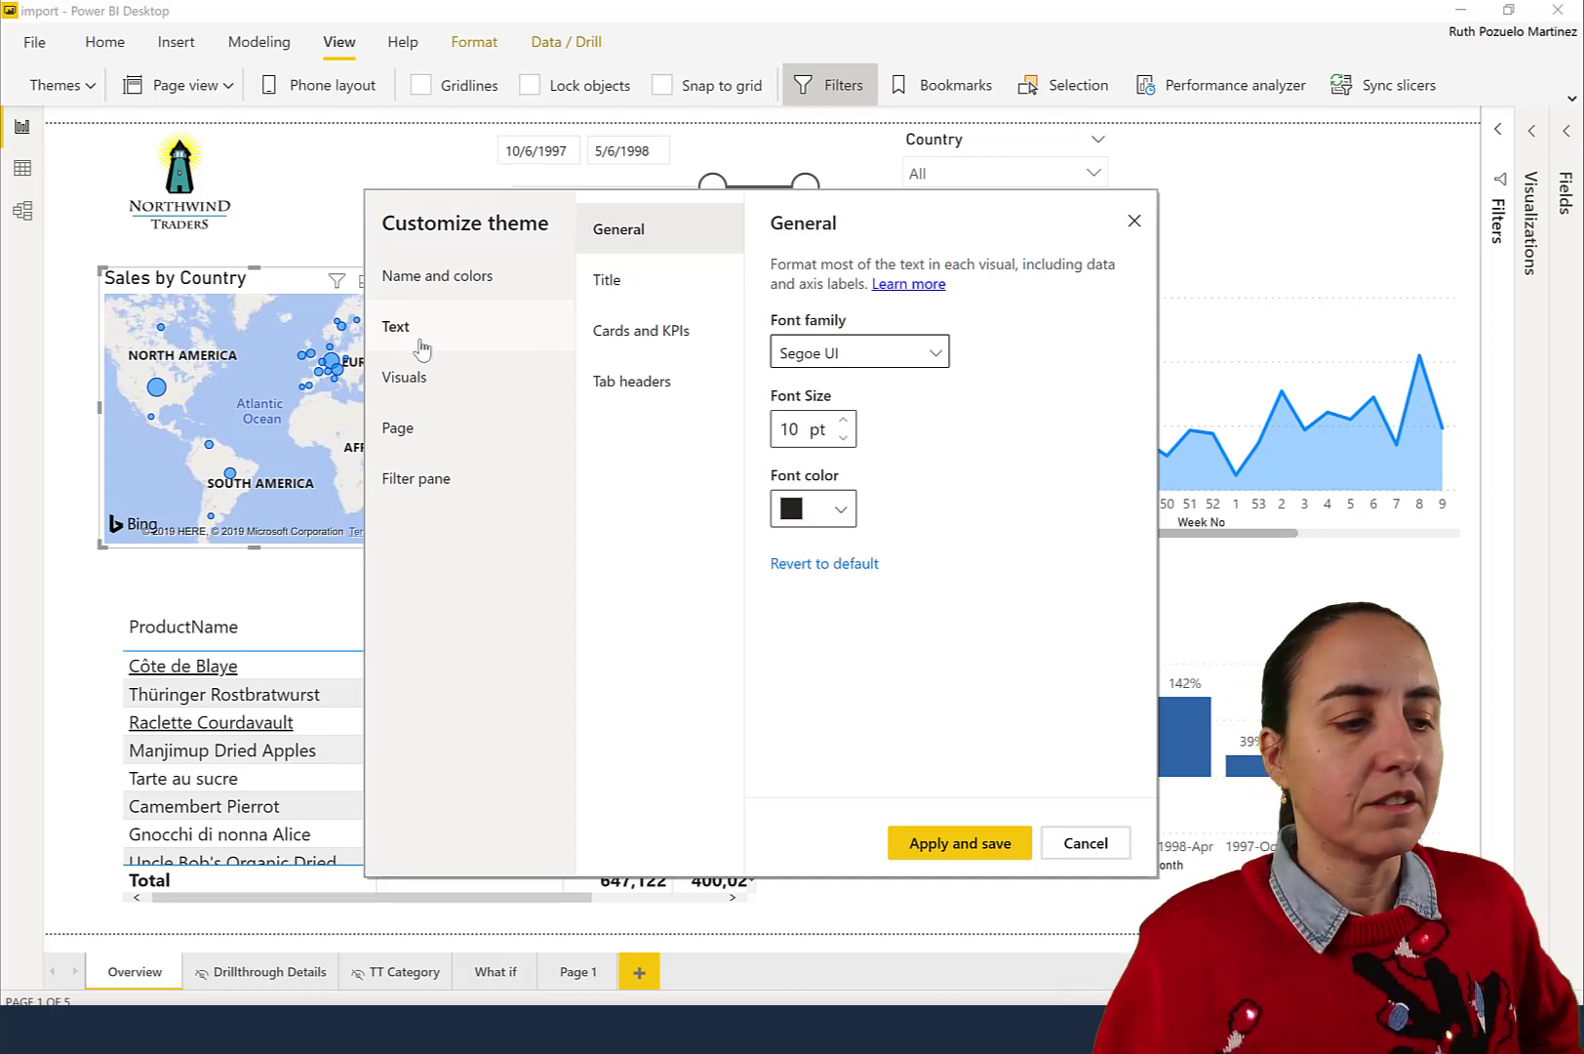
{"action": "left_click", "coordinate": [668, 281]}
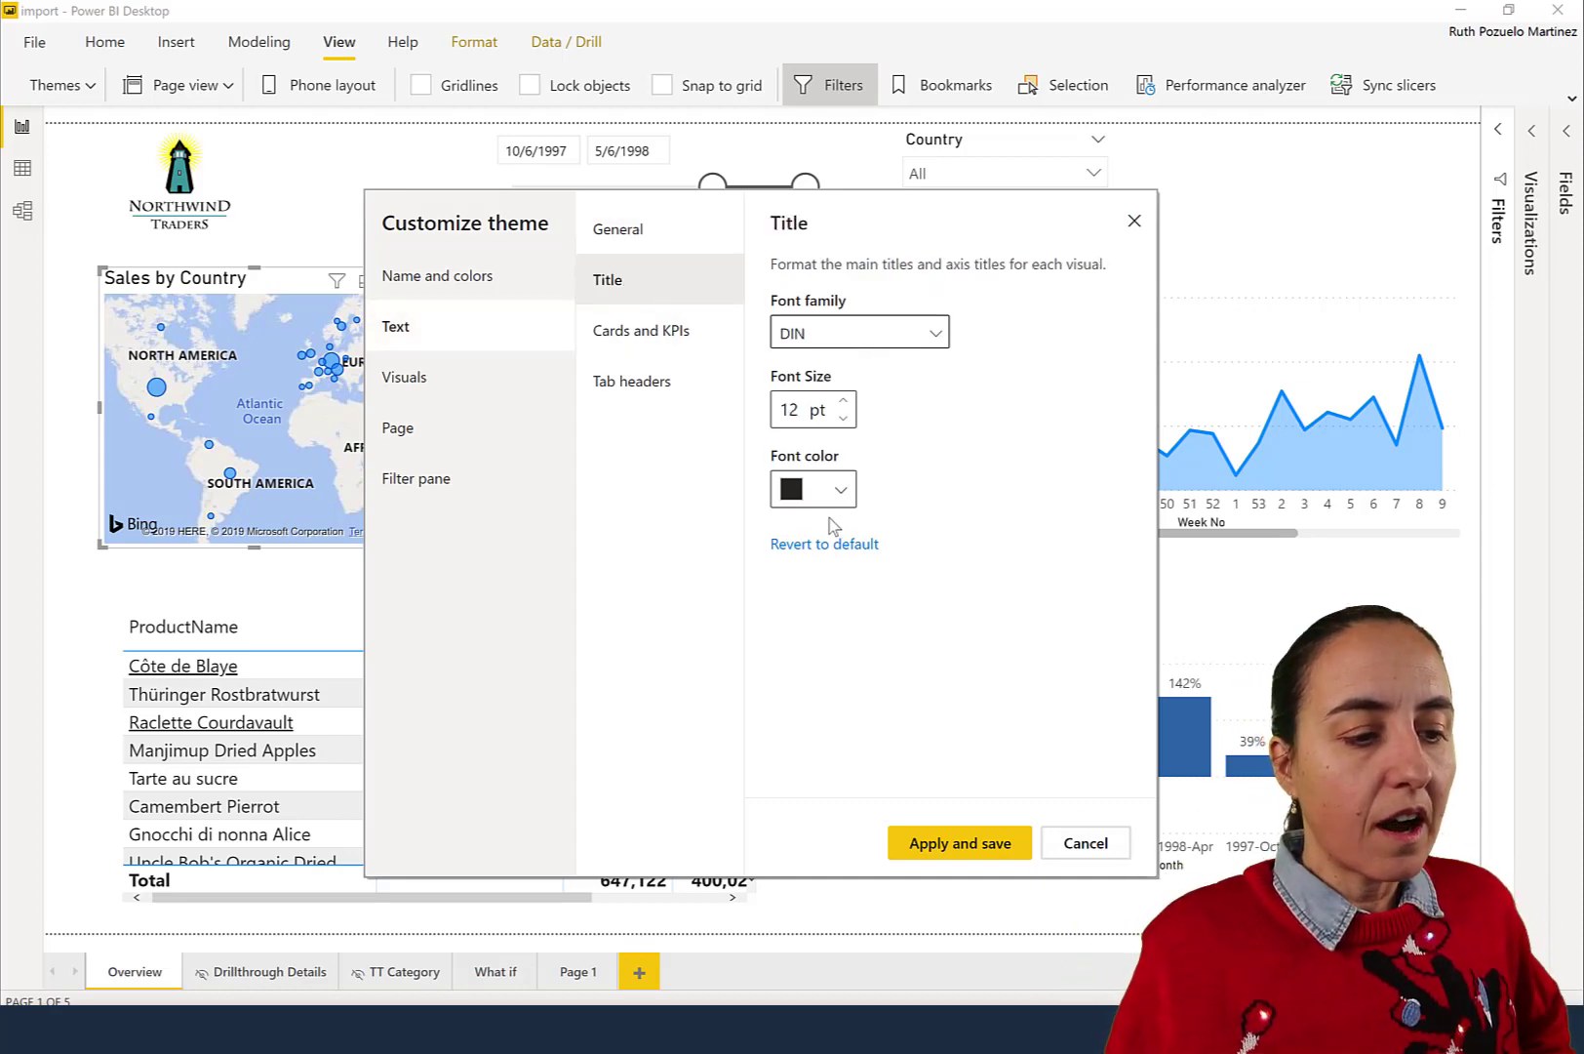
Set the title font colour to blue #1B7AD3 and apply the customized theme
{"action": "left_click", "coordinate": [835, 490]}
{"action": "left_click", "coordinate": [871, 753]}
{"action": "left_click_drag", "start_coordinate": [948, 777], "coordinate": [942, 777]}
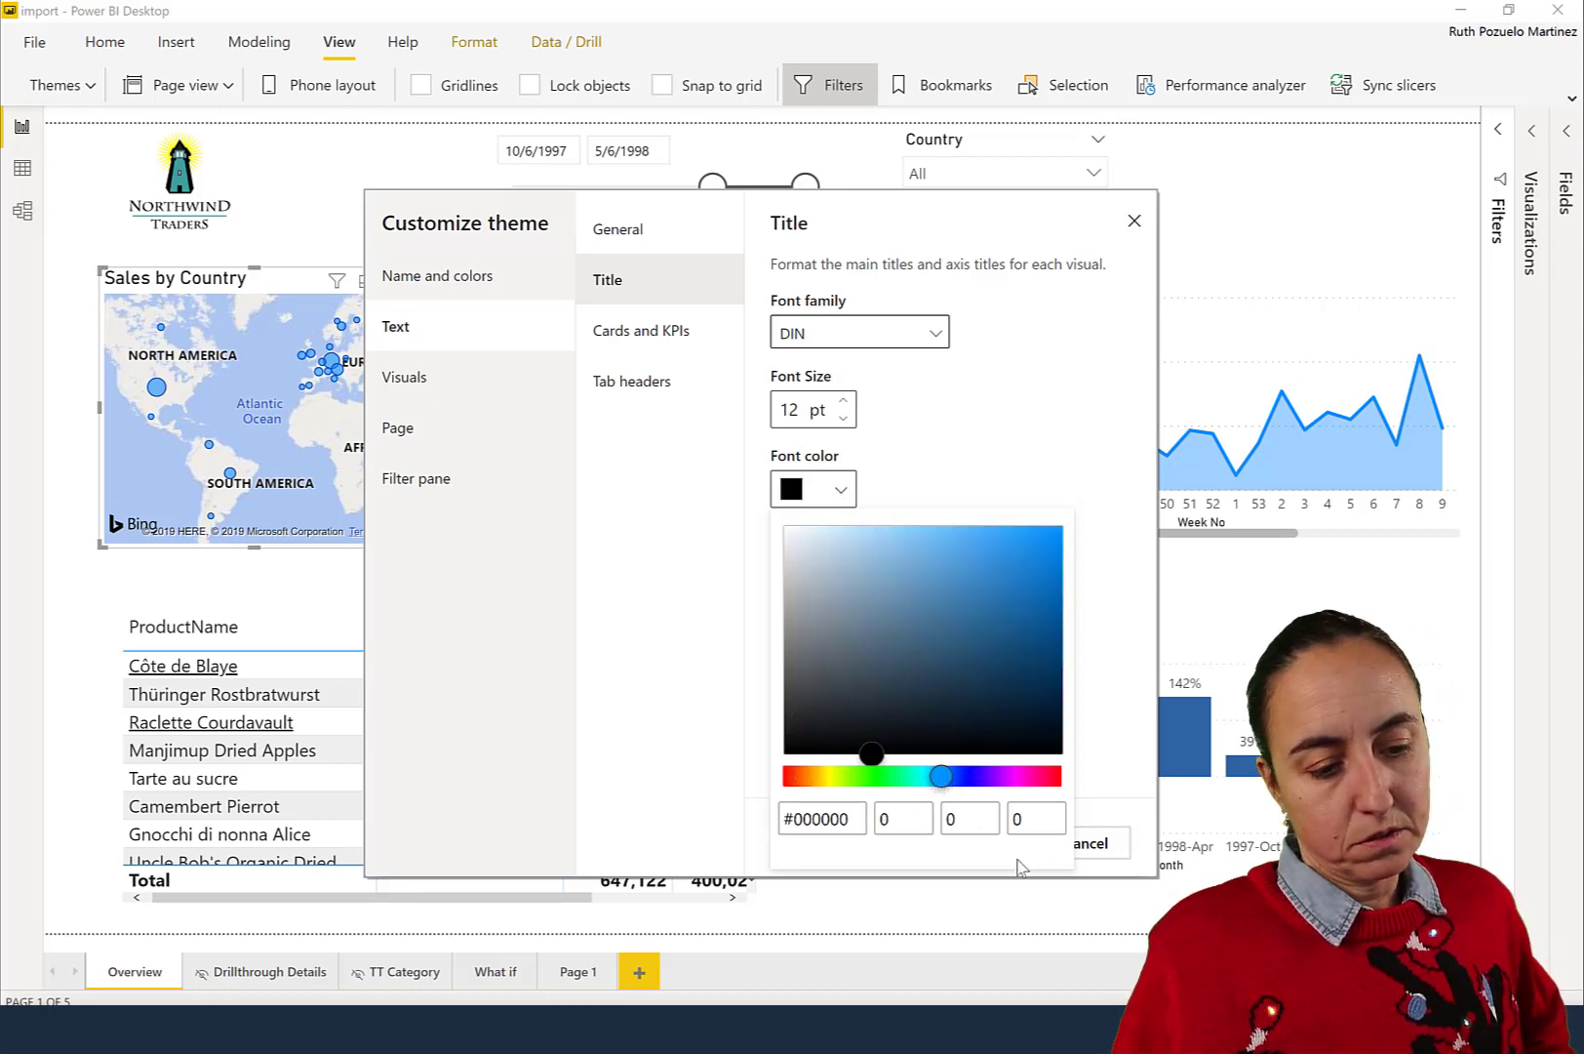
{"action": "left_click", "coordinate": [1103, 723]}
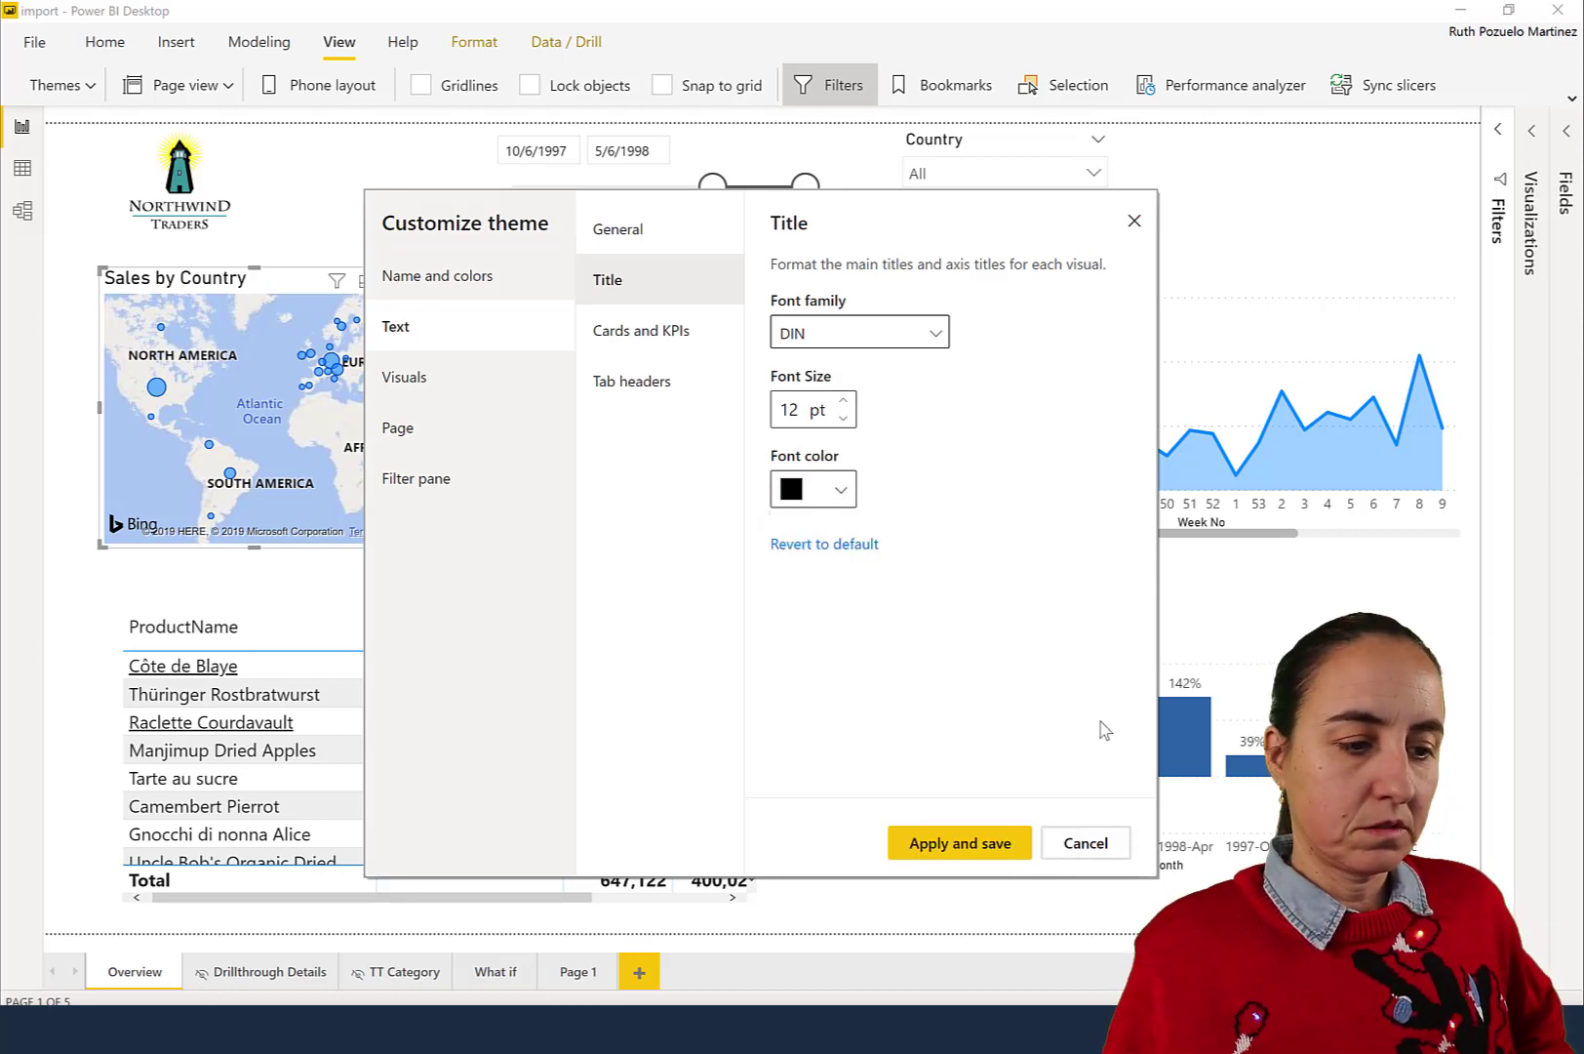
{"action": "left_click", "coordinate": [810, 493]}
{"action": "left_click", "coordinate": [942, 776]}
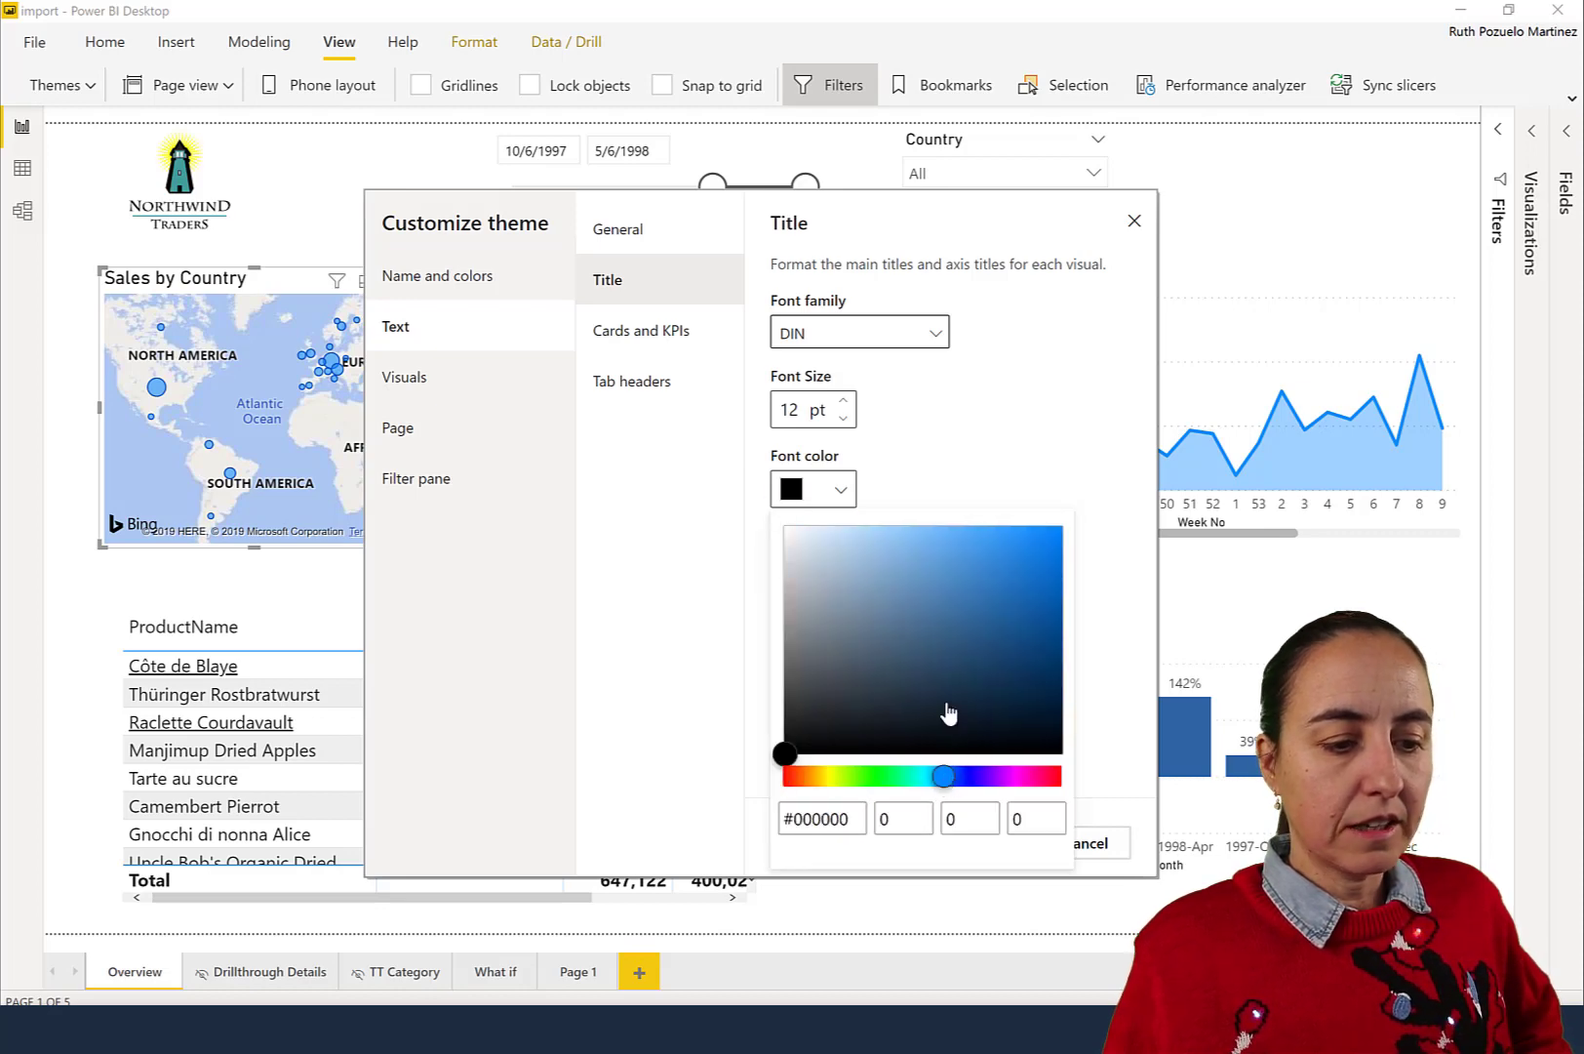
{"action": "left_click", "coordinate": [1027, 567]}
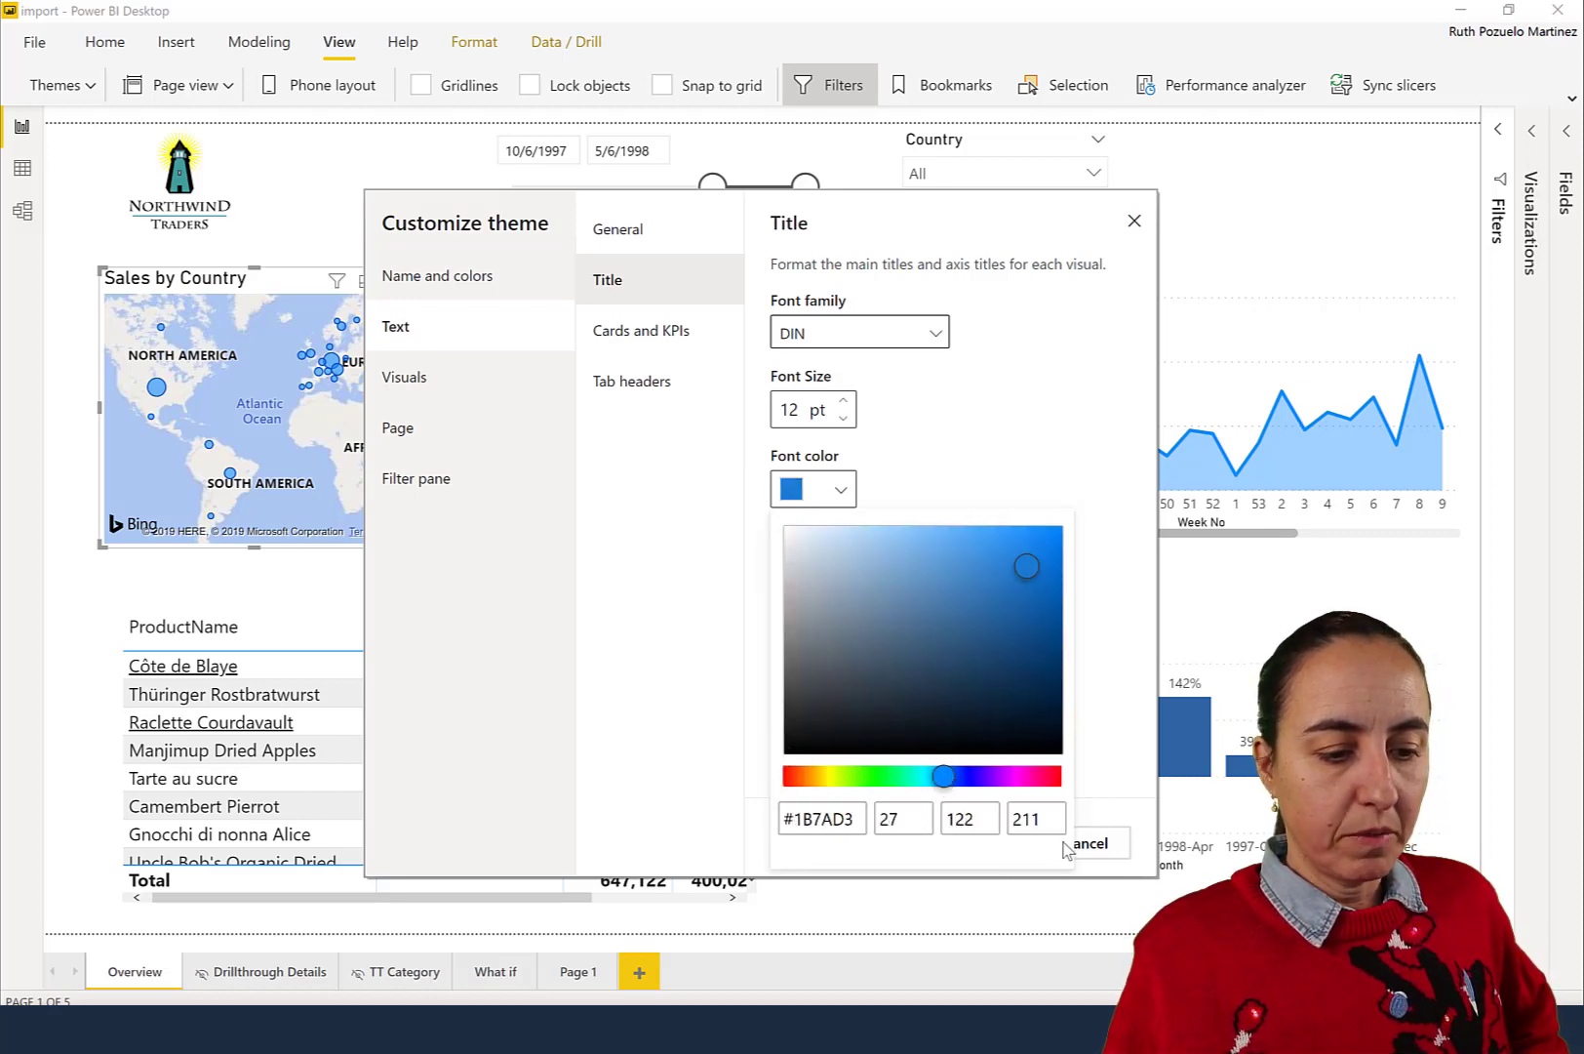
{"action": "left_click", "coordinate": [1092, 773]}
{"action": "left_click", "coordinate": [985, 850]}
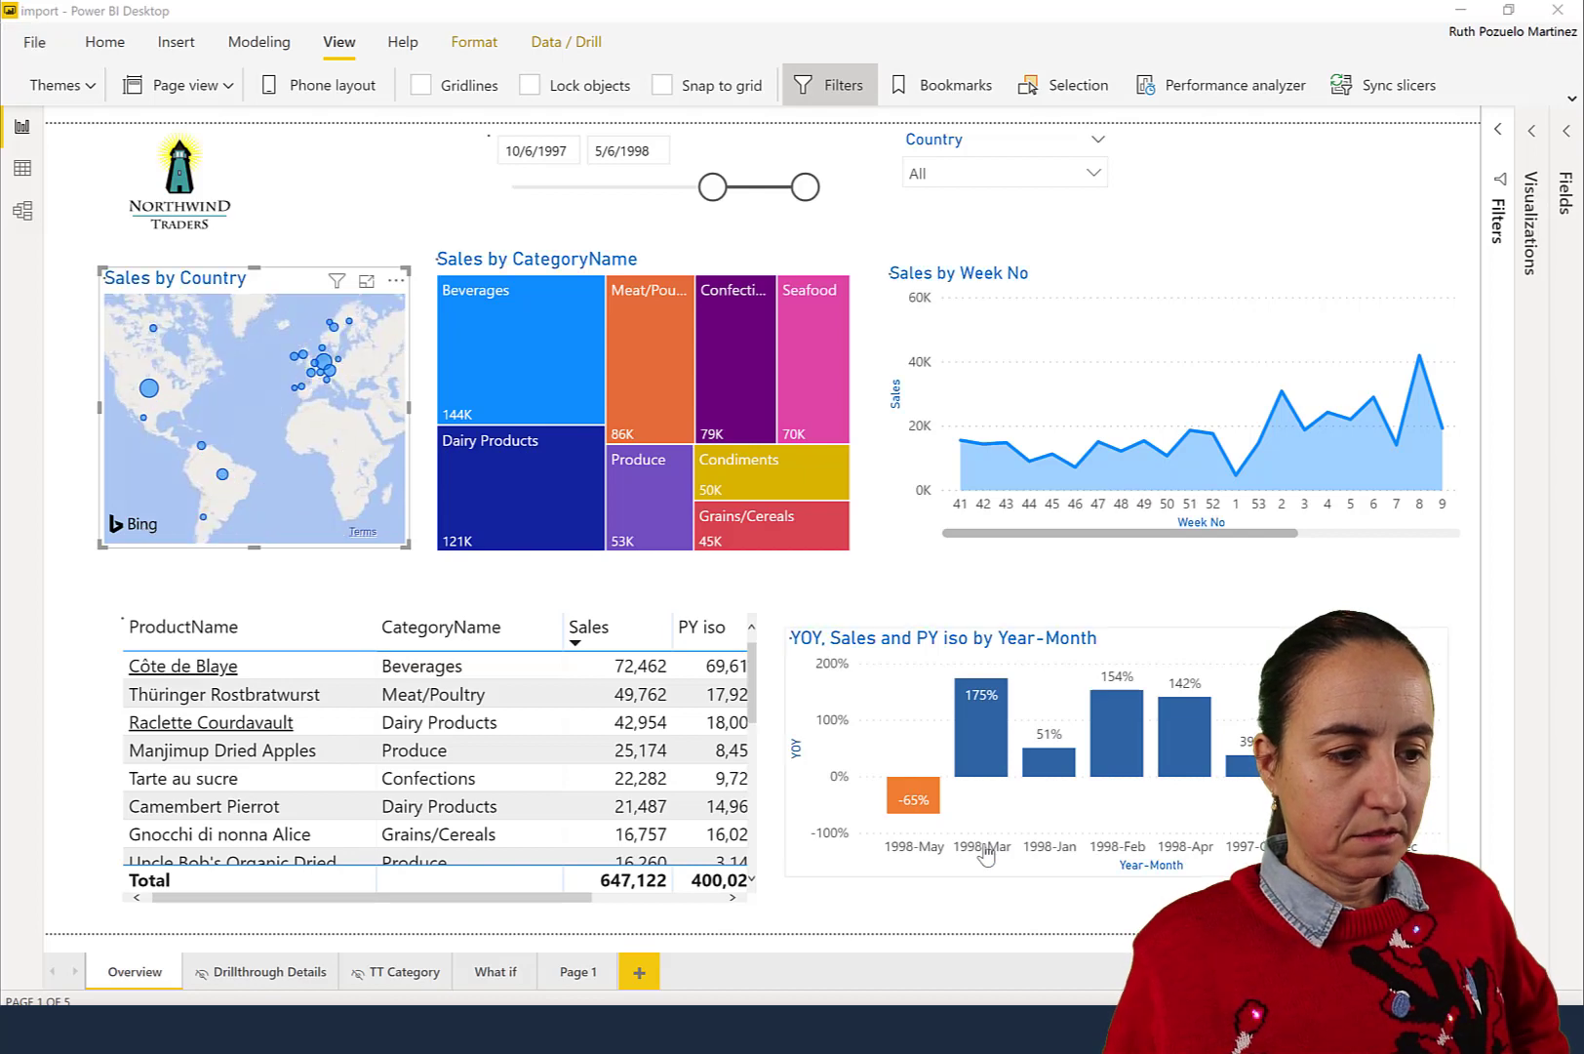
{"action": "mouse_move", "coordinate": [694, 400]}
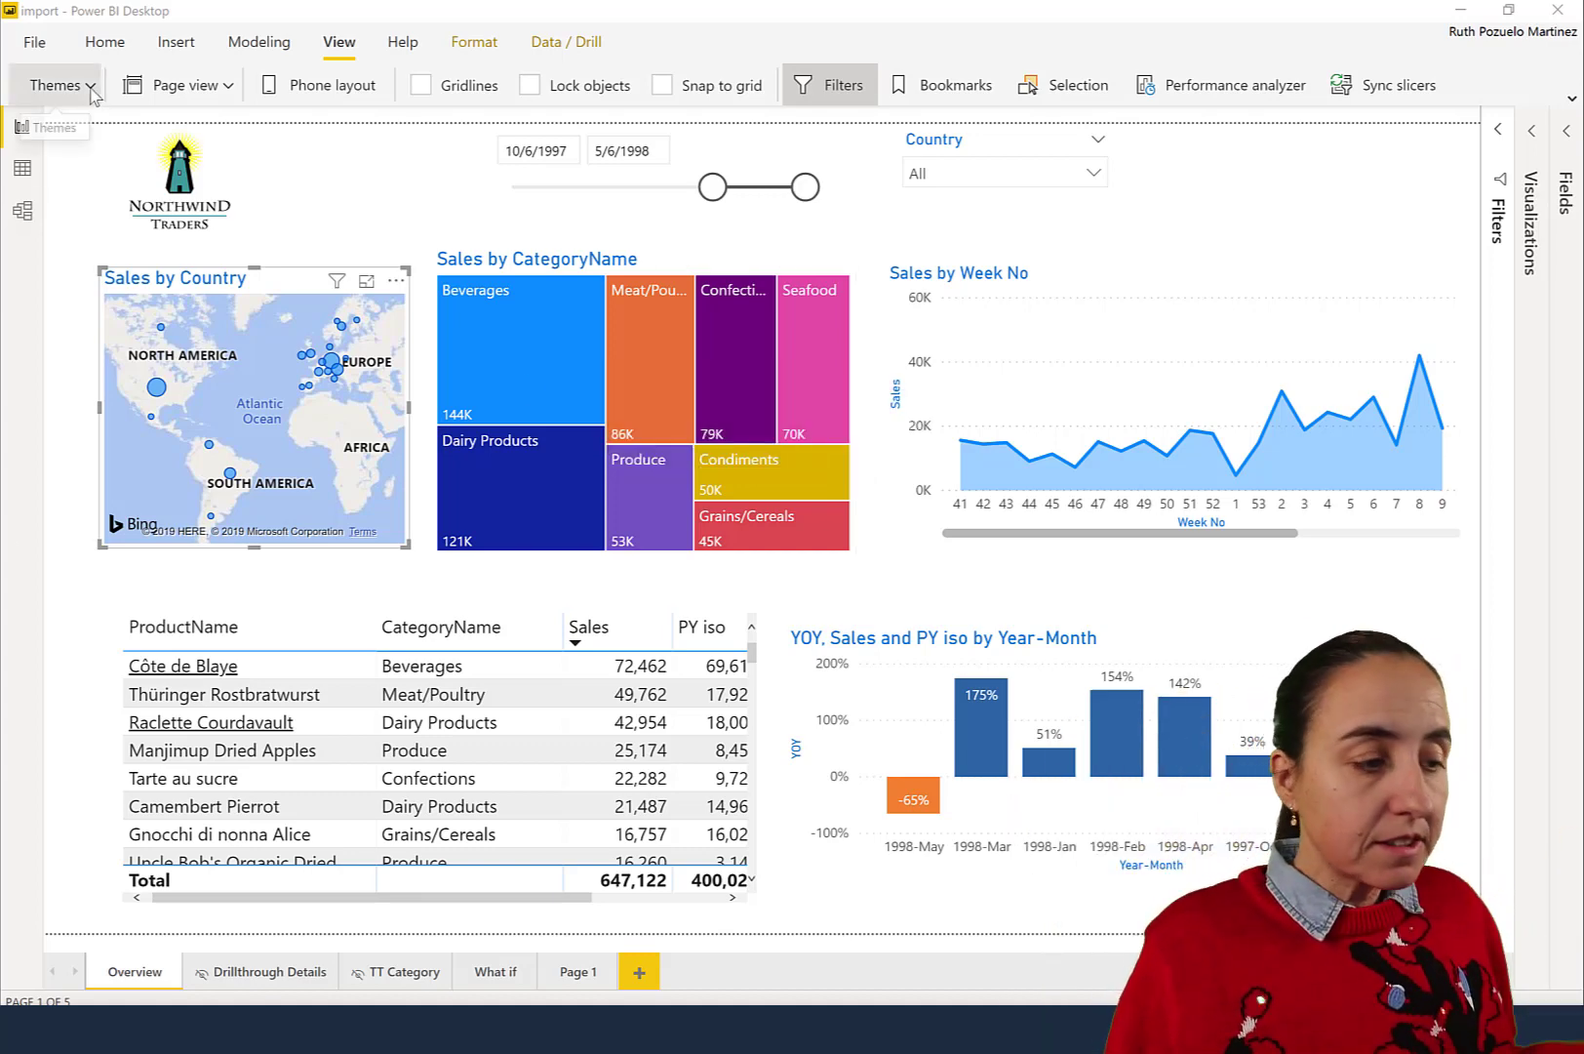
{"action": "left_click", "coordinate": [61, 86]}
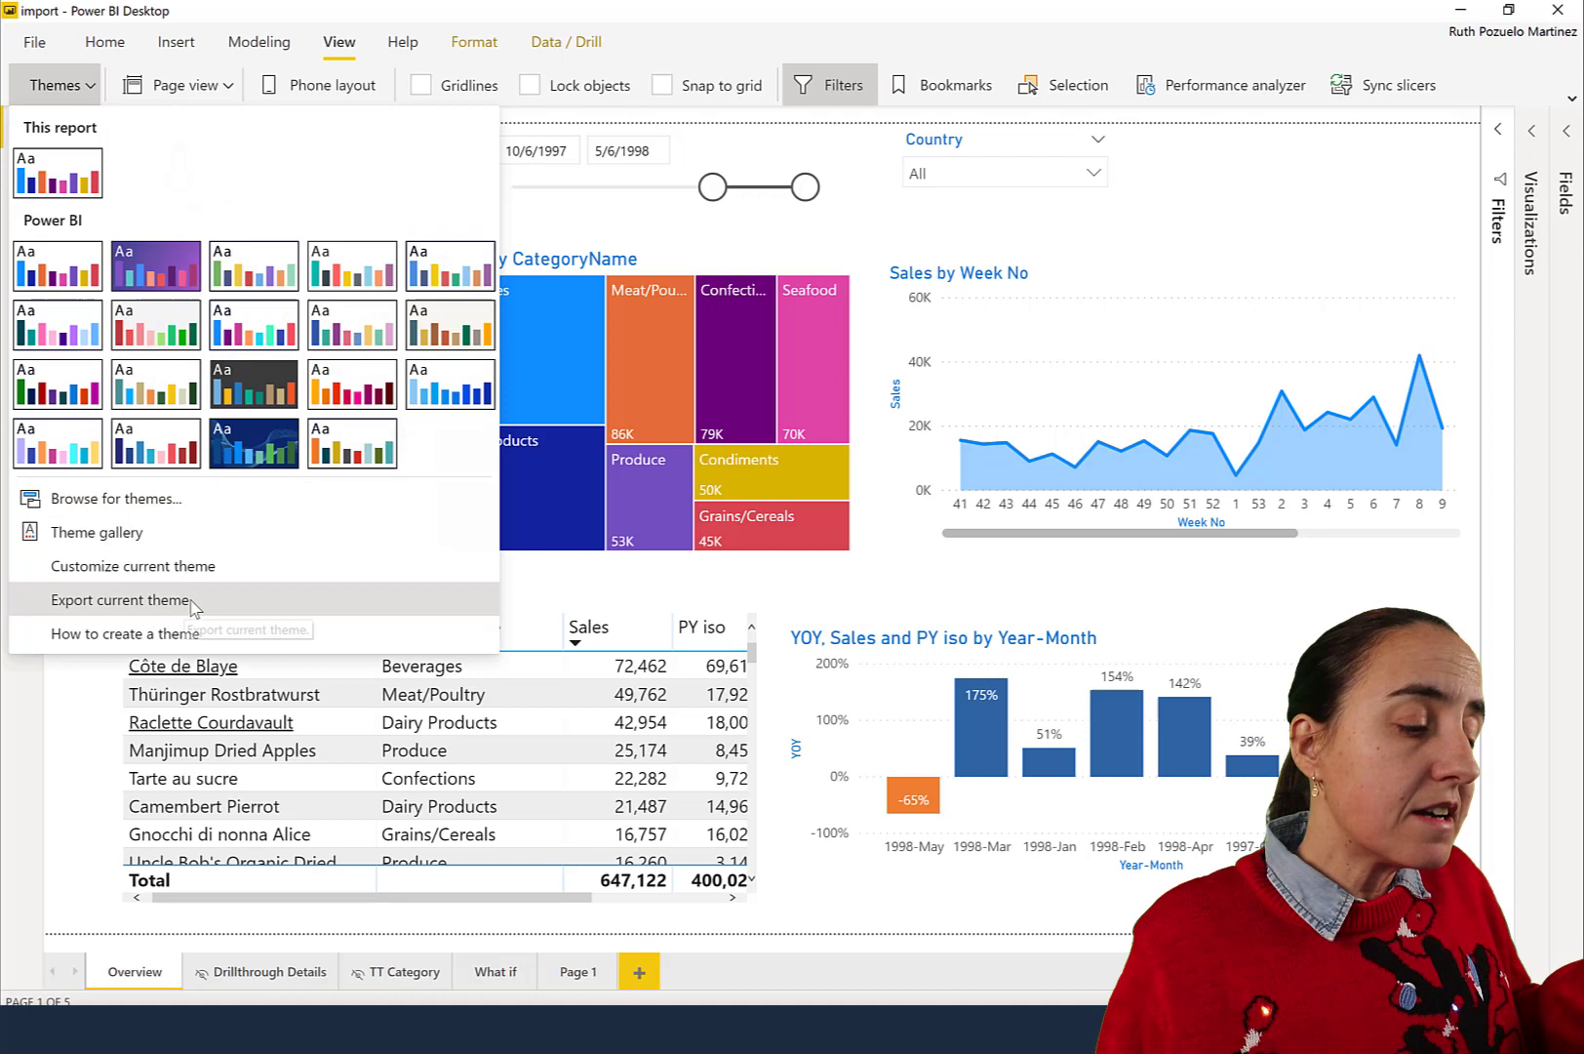
{"action": "left_click", "coordinate": [220, 568]}
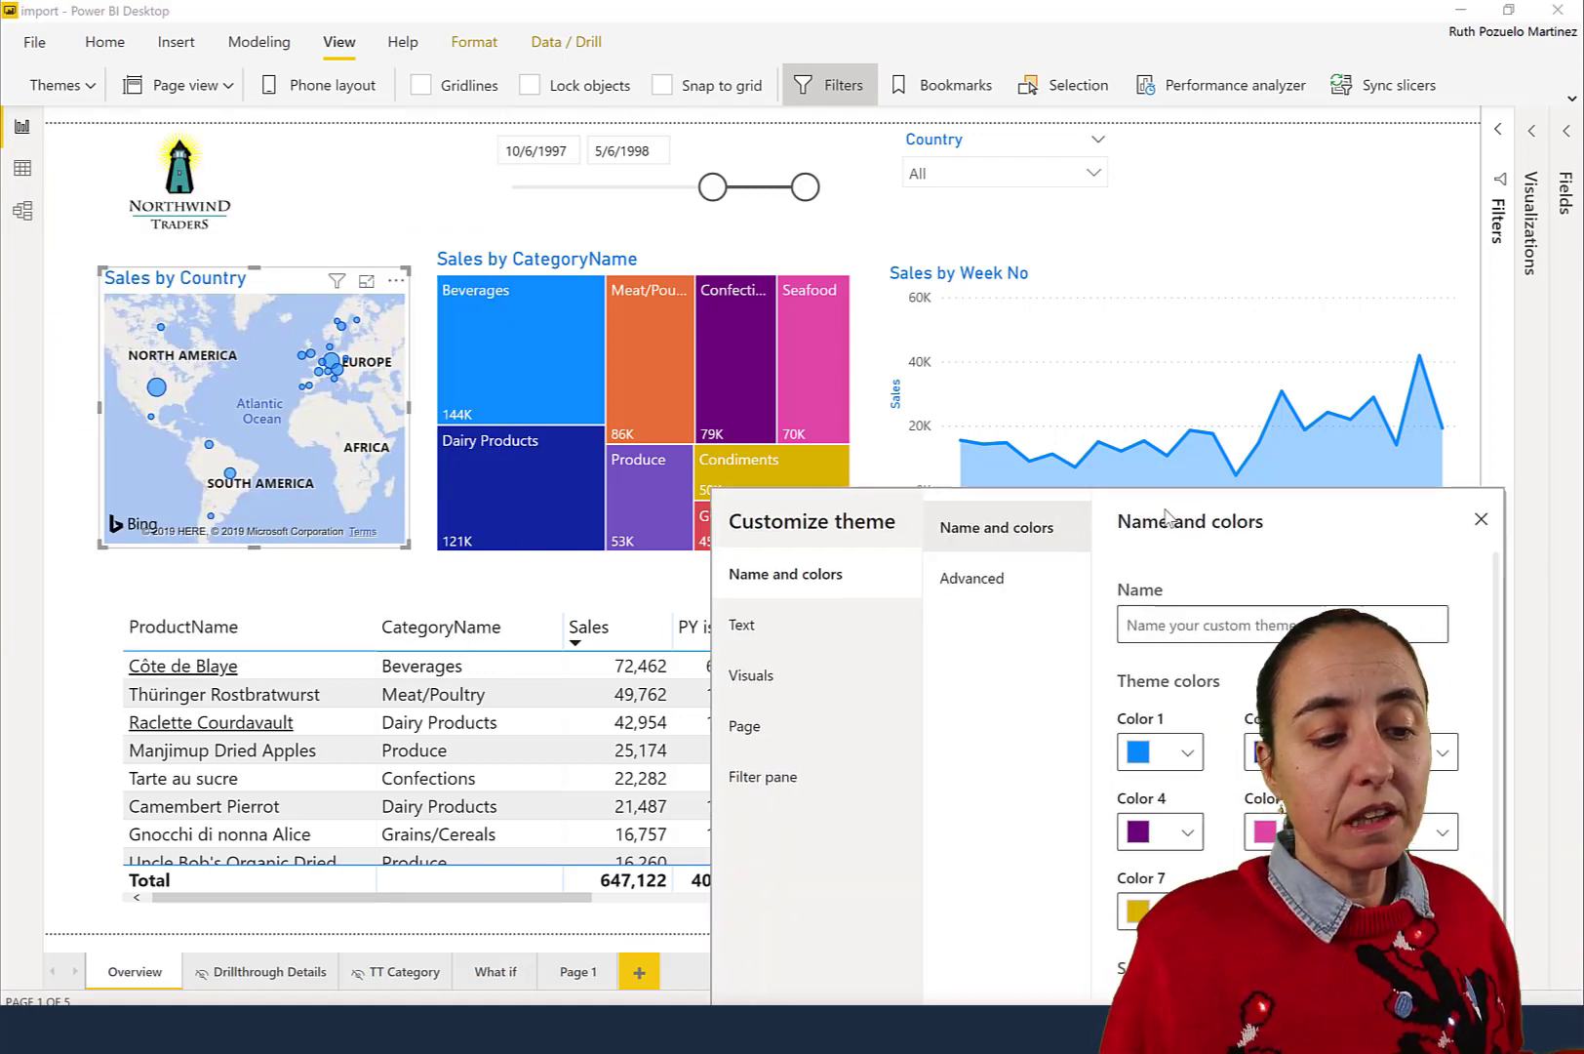
{"action": "left_click", "coordinate": [629, 191]}
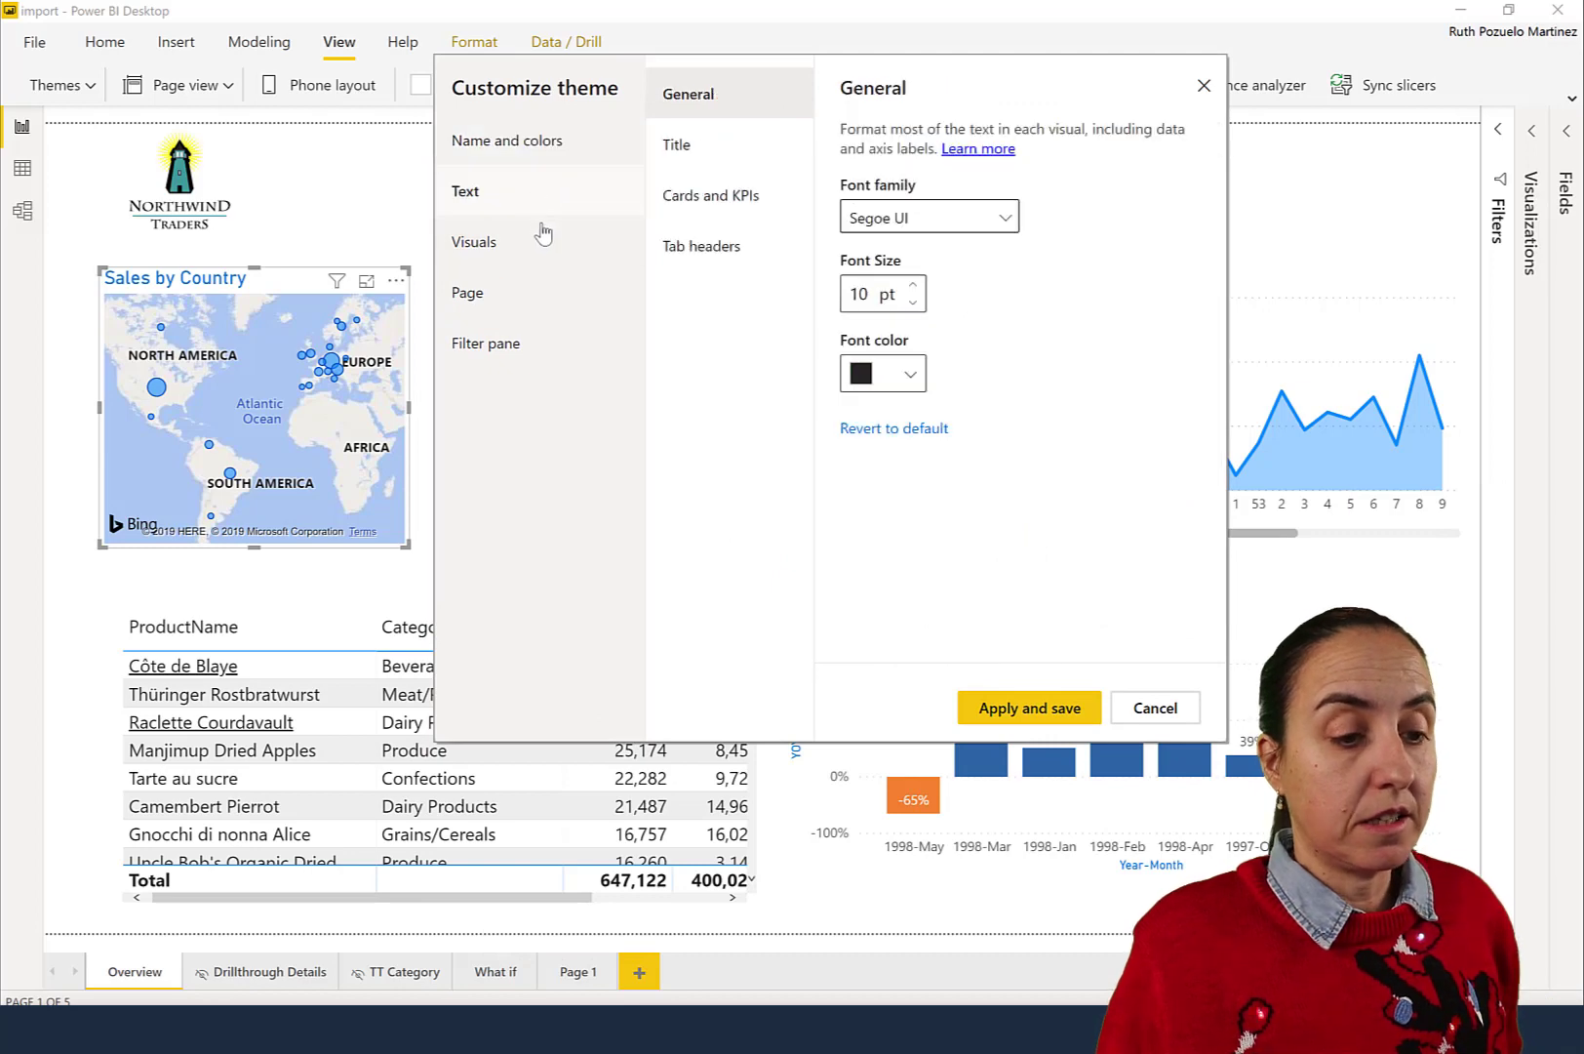
{"action": "left_click", "coordinate": [746, 206]}
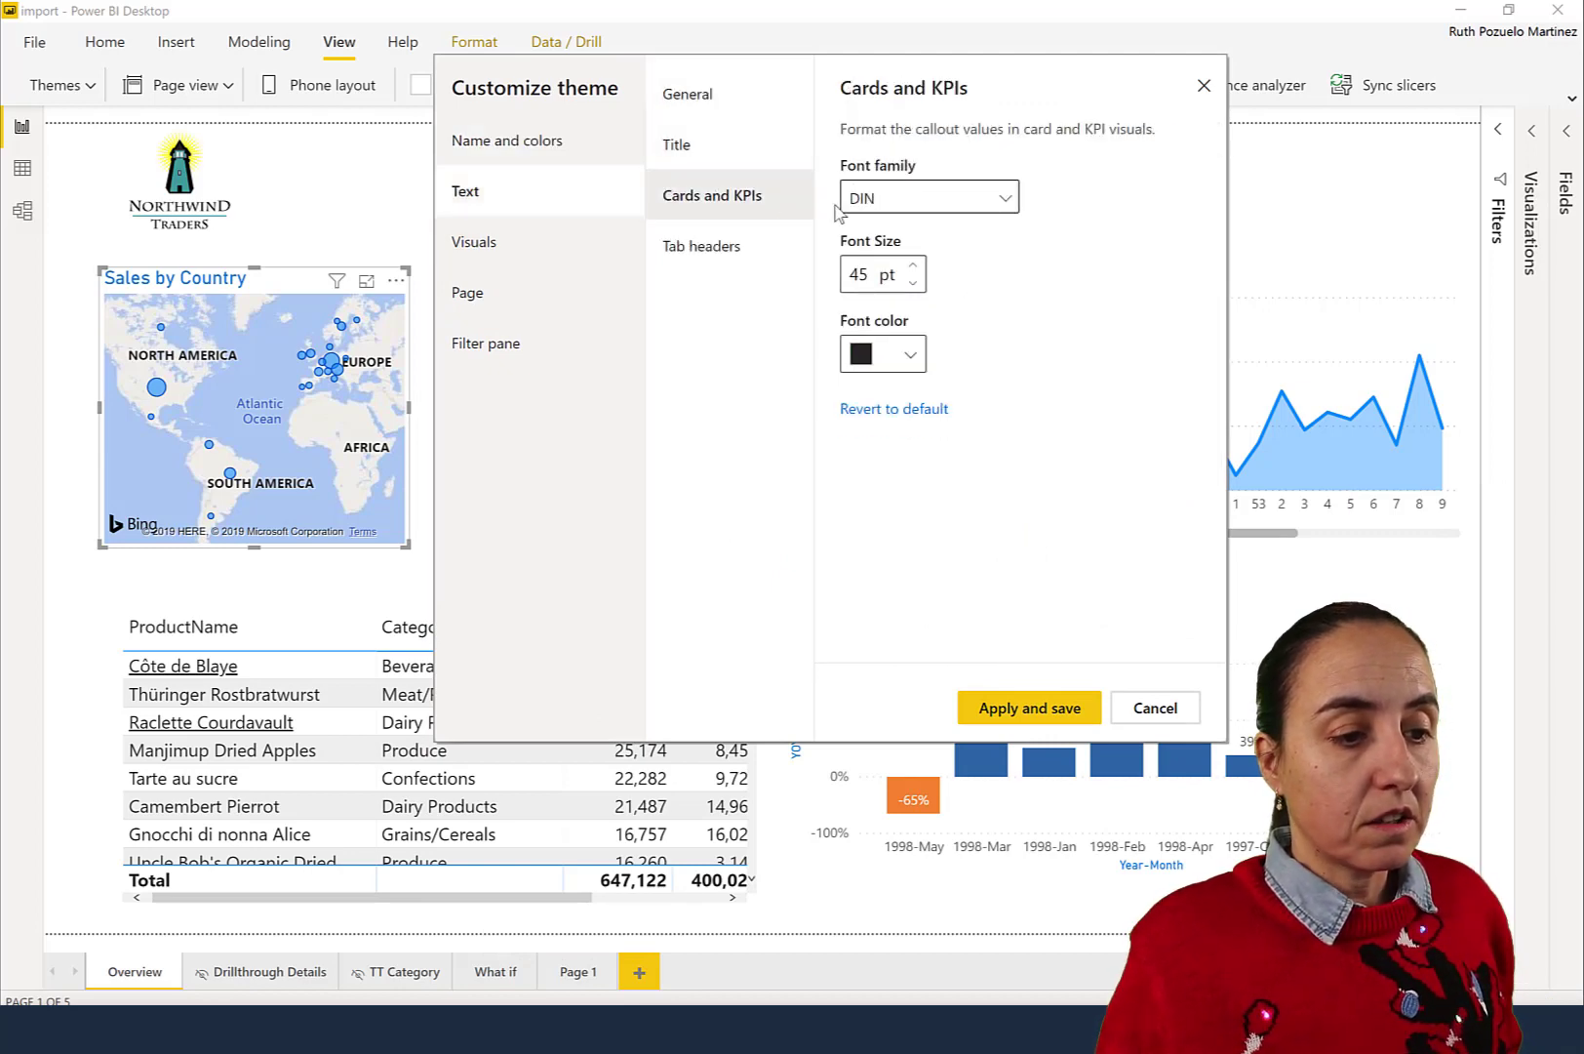
{"action": "left_click", "coordinate": [481, 242]}
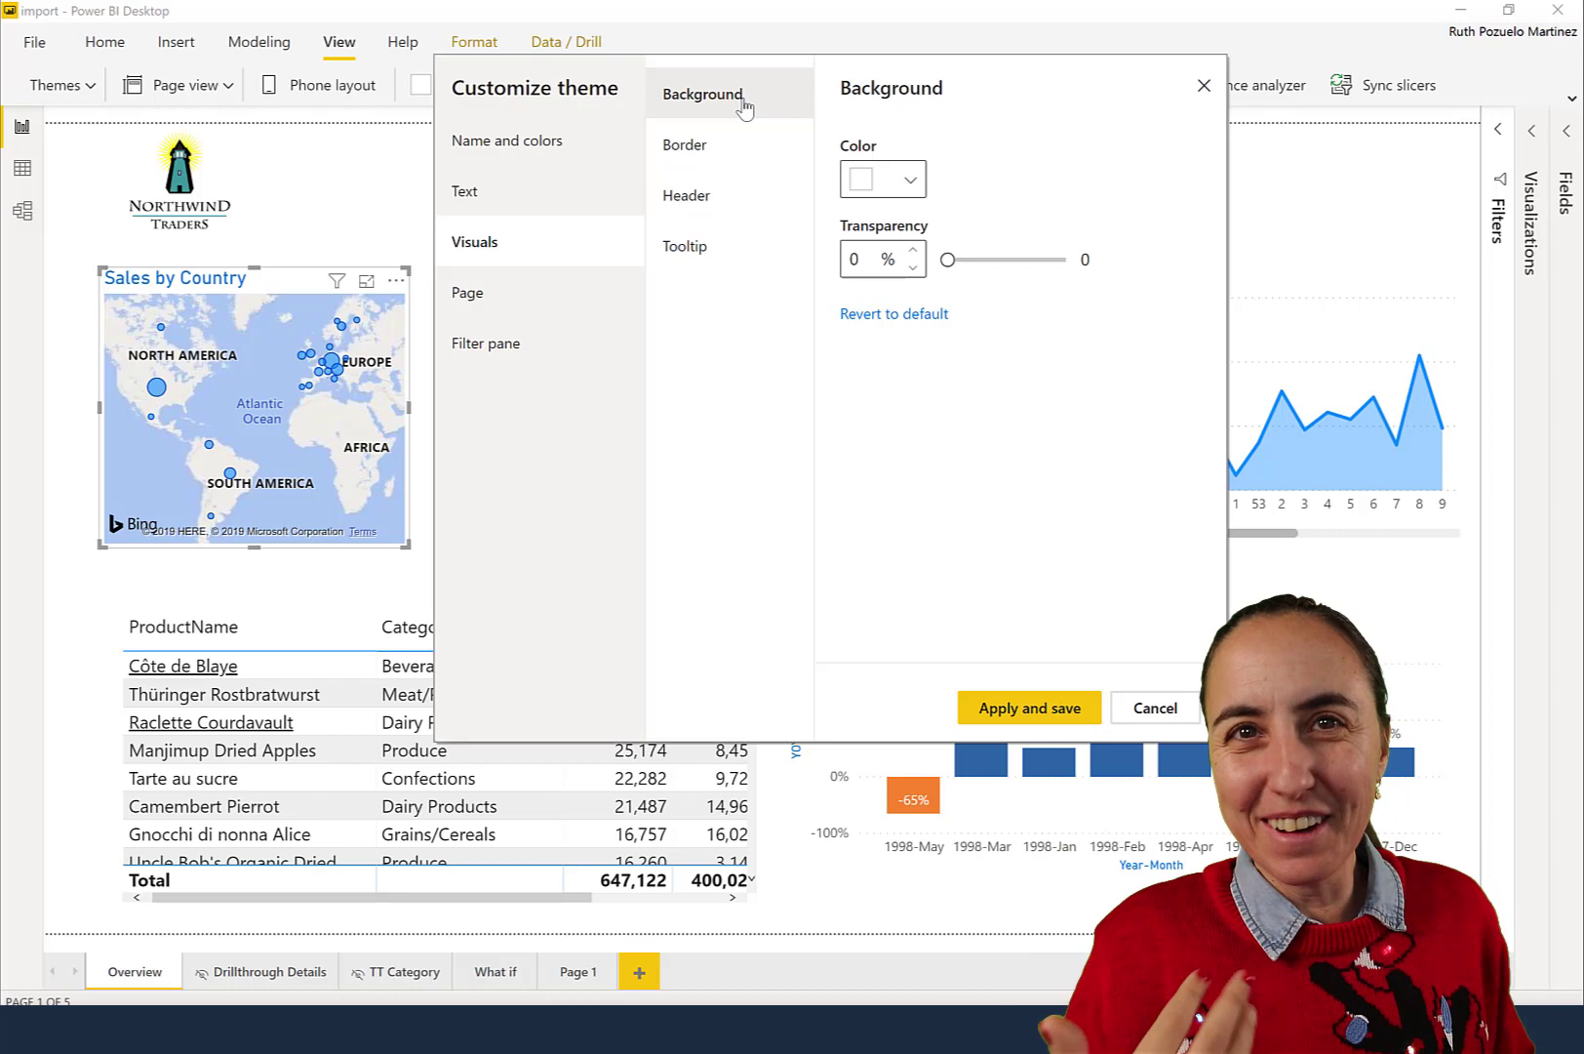
{"action": "left_click", "coordinate": [527, 298]}
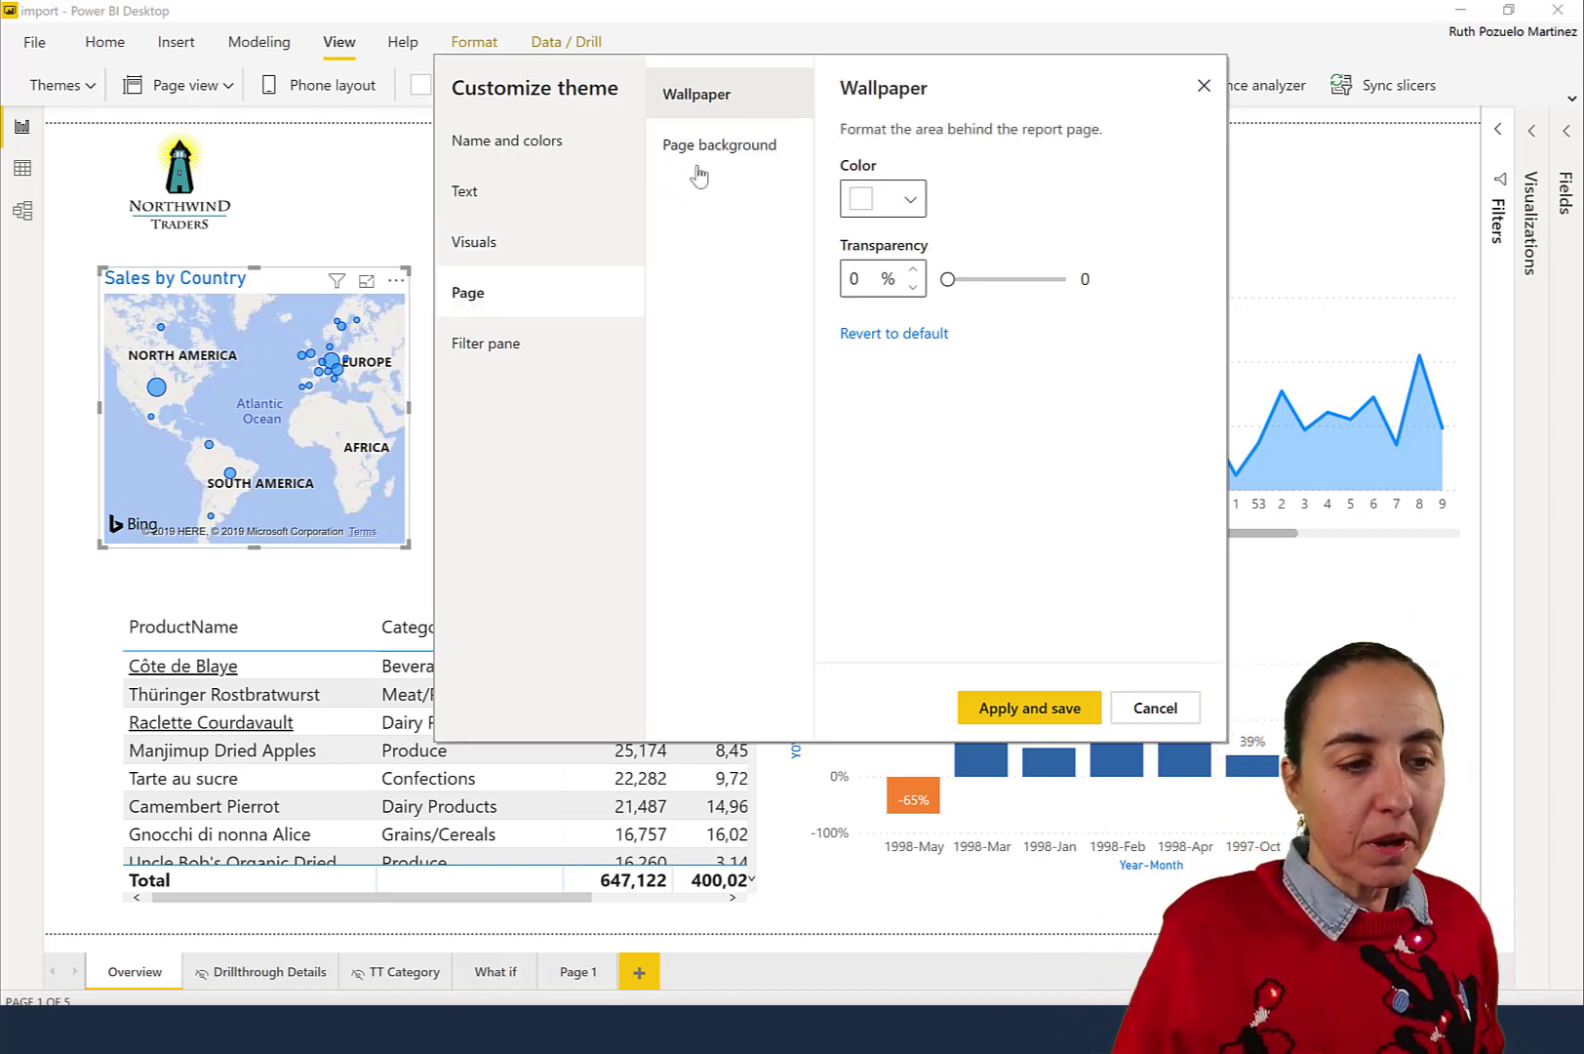
{"action": "left_click", "coordinate": [741, 151]}
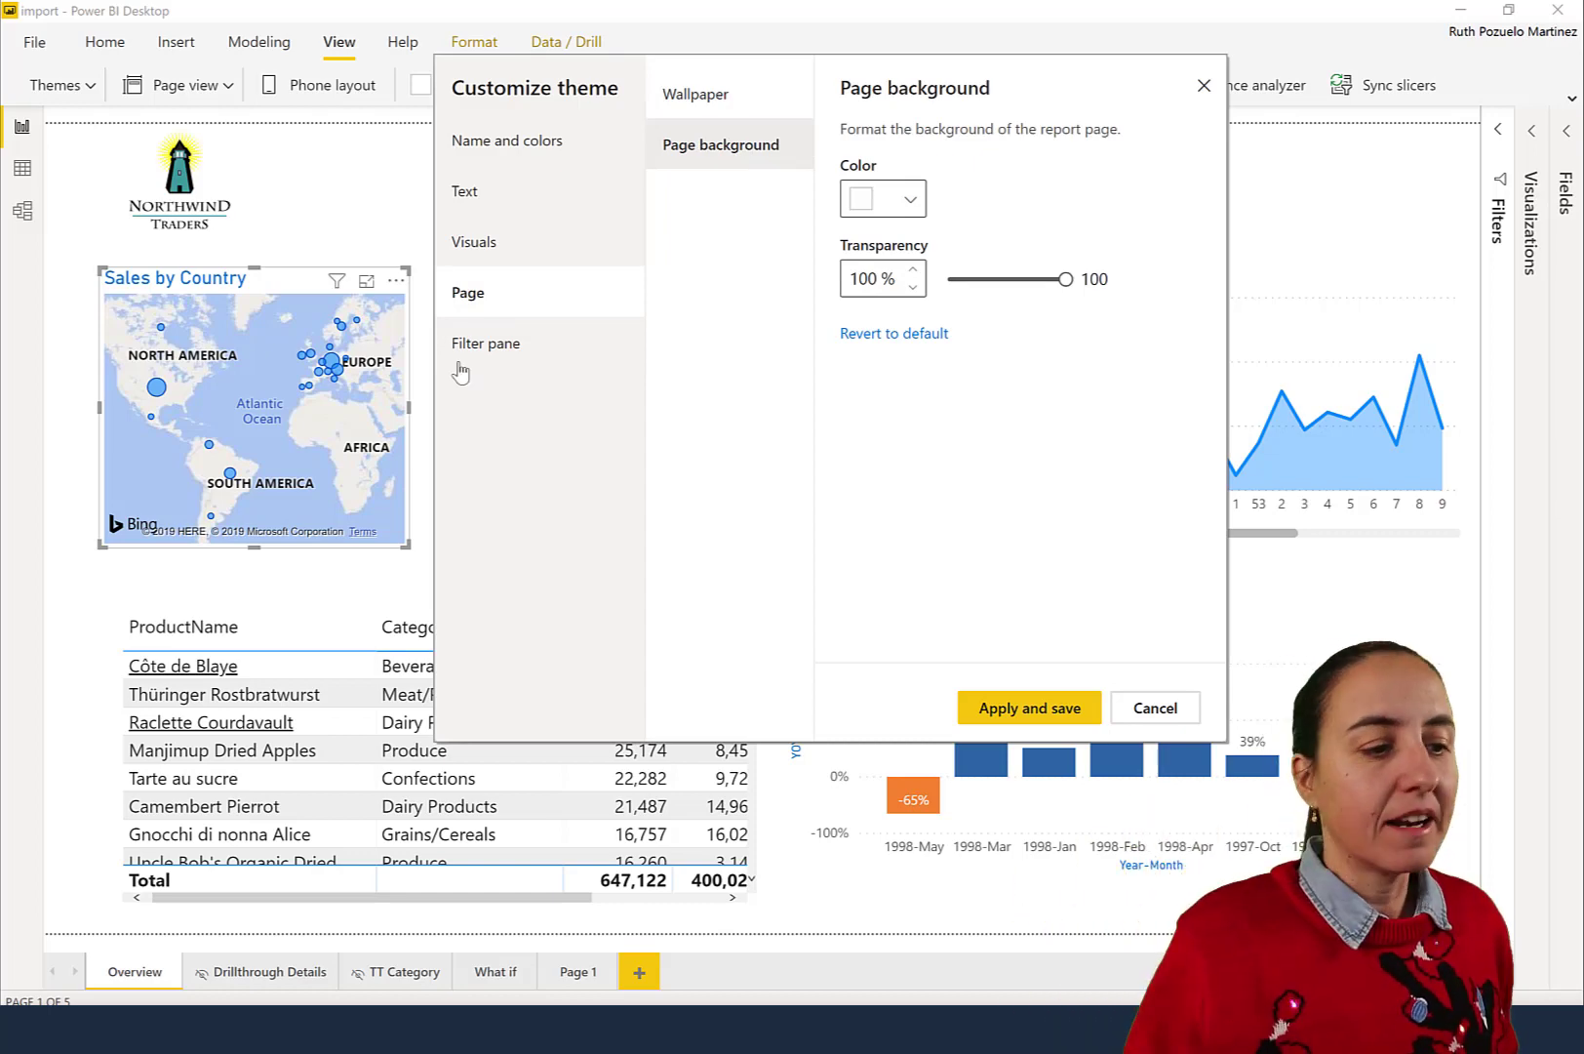
{"action": "left_click", "coordinate": [488, 346]}
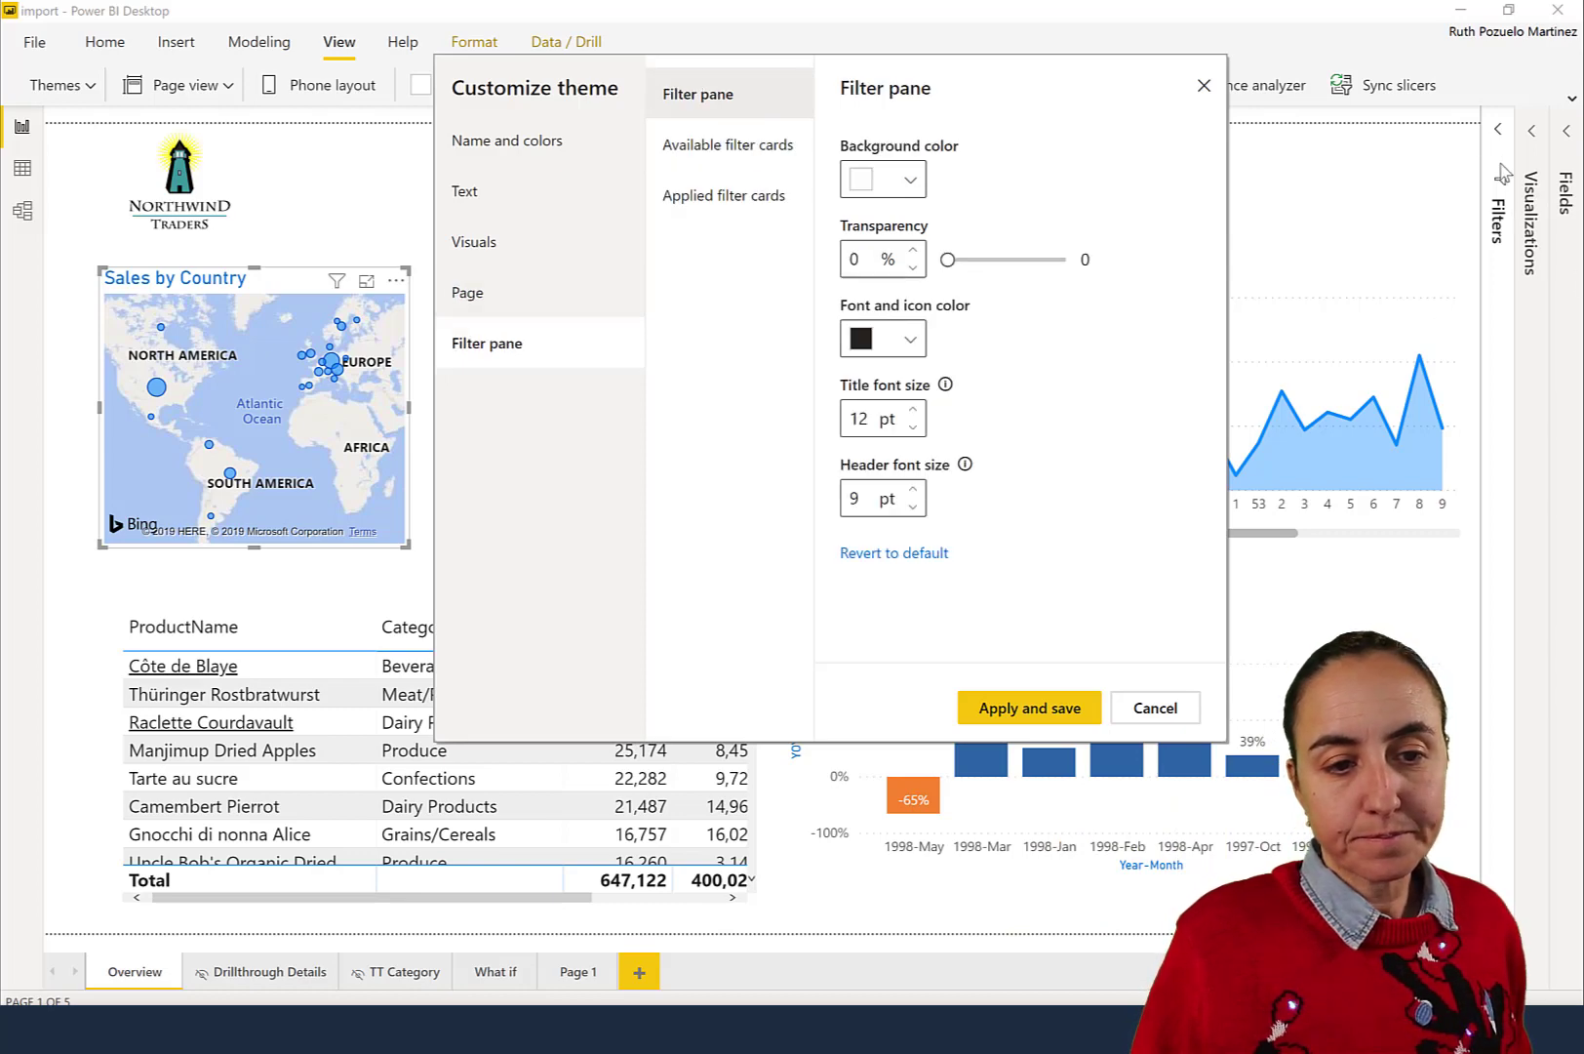
{"action": "left_click", "coordinate": [768, 156]}
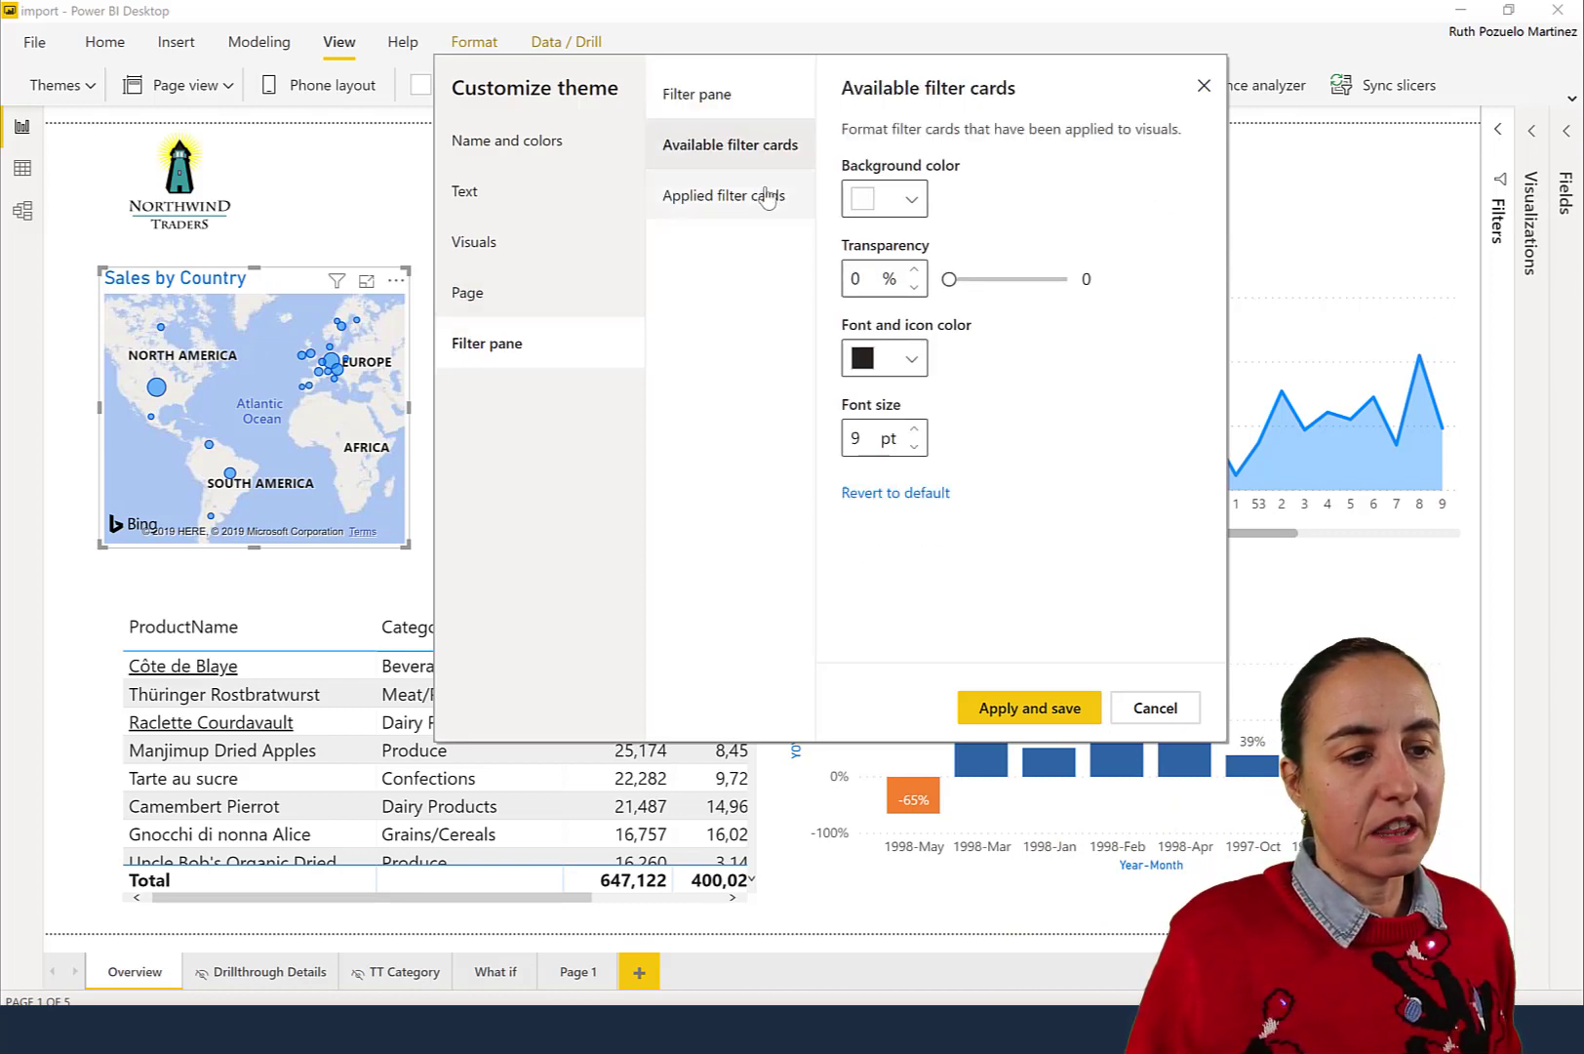
{"action": "left_click", "coordinate": [764, 197]}
{"action": "left_click", "coordinate": [770, 98]}
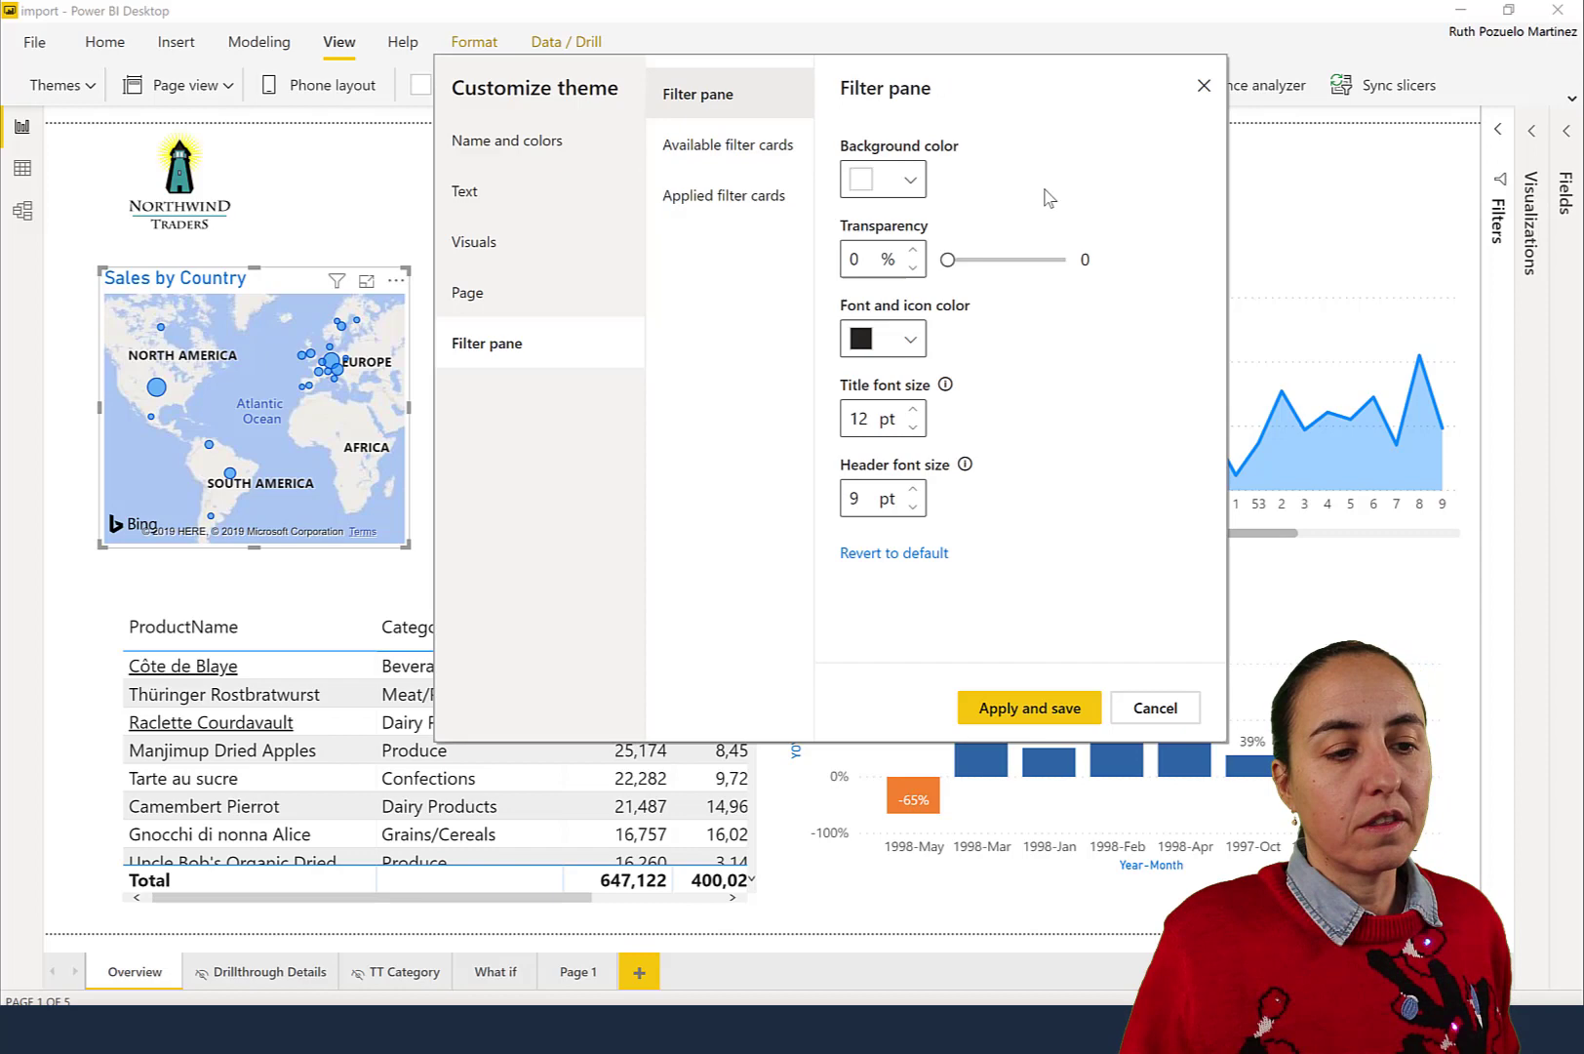
{"action": "left_click", "coordinate": [792, 151]}
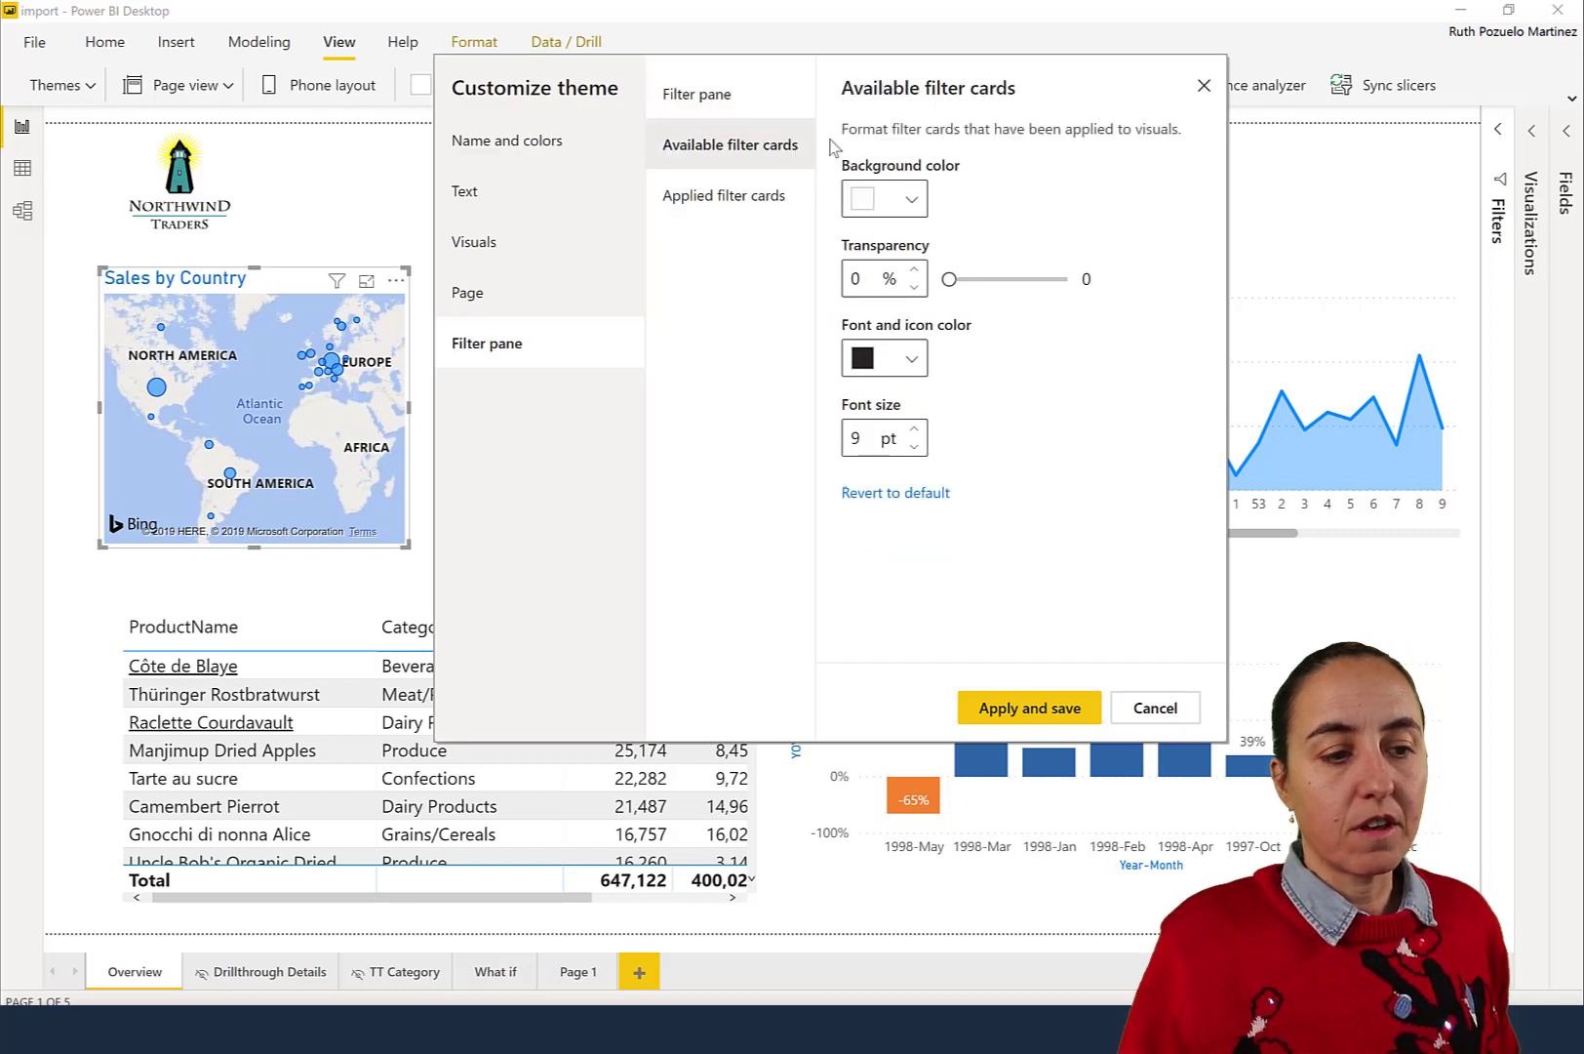
{"action": "left_click", "coordinate": [758, 211]}
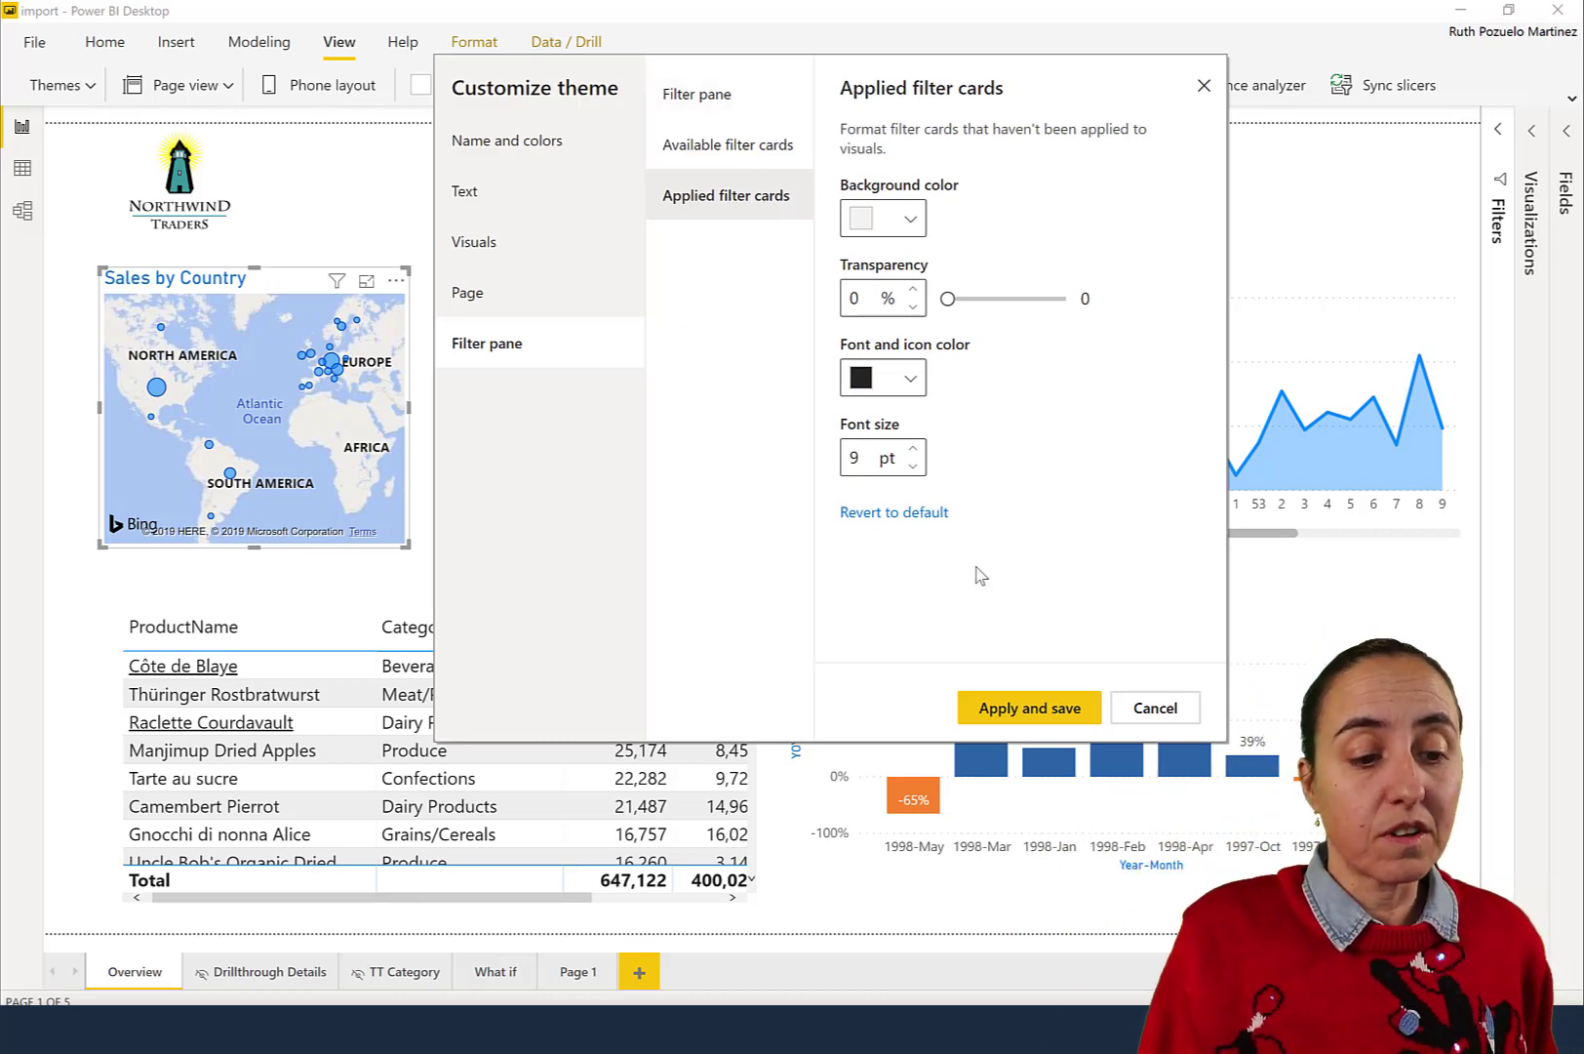
{"action": "left_click", "coordinate": [1155, 709]}
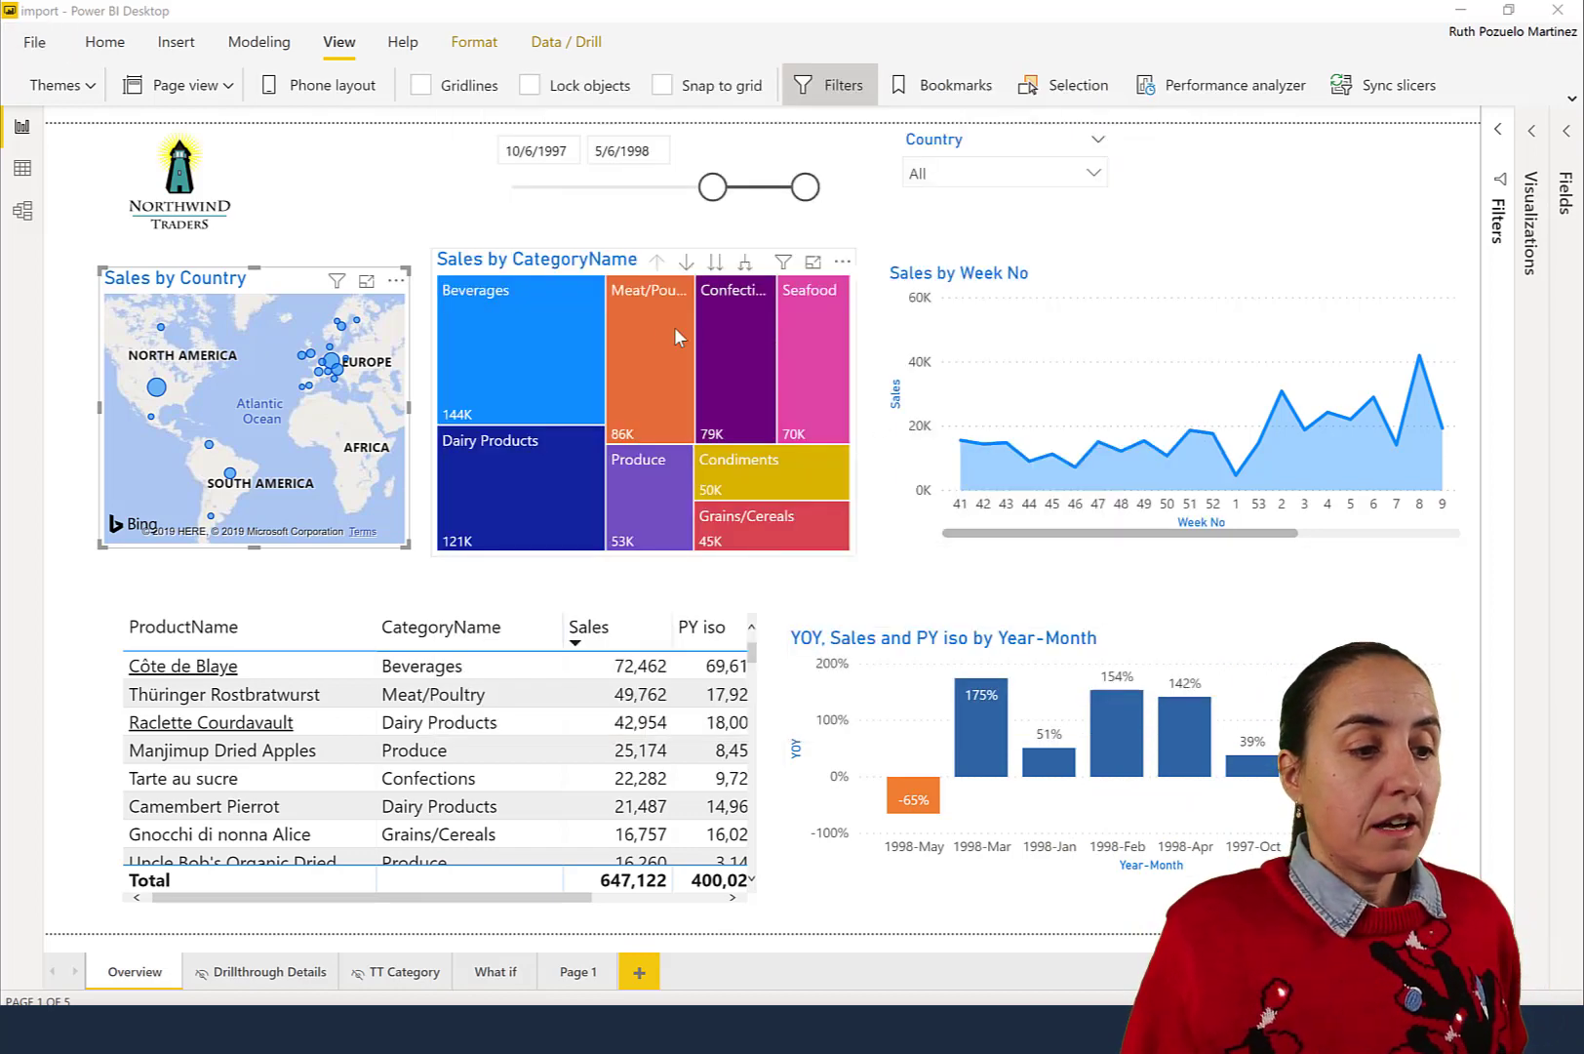